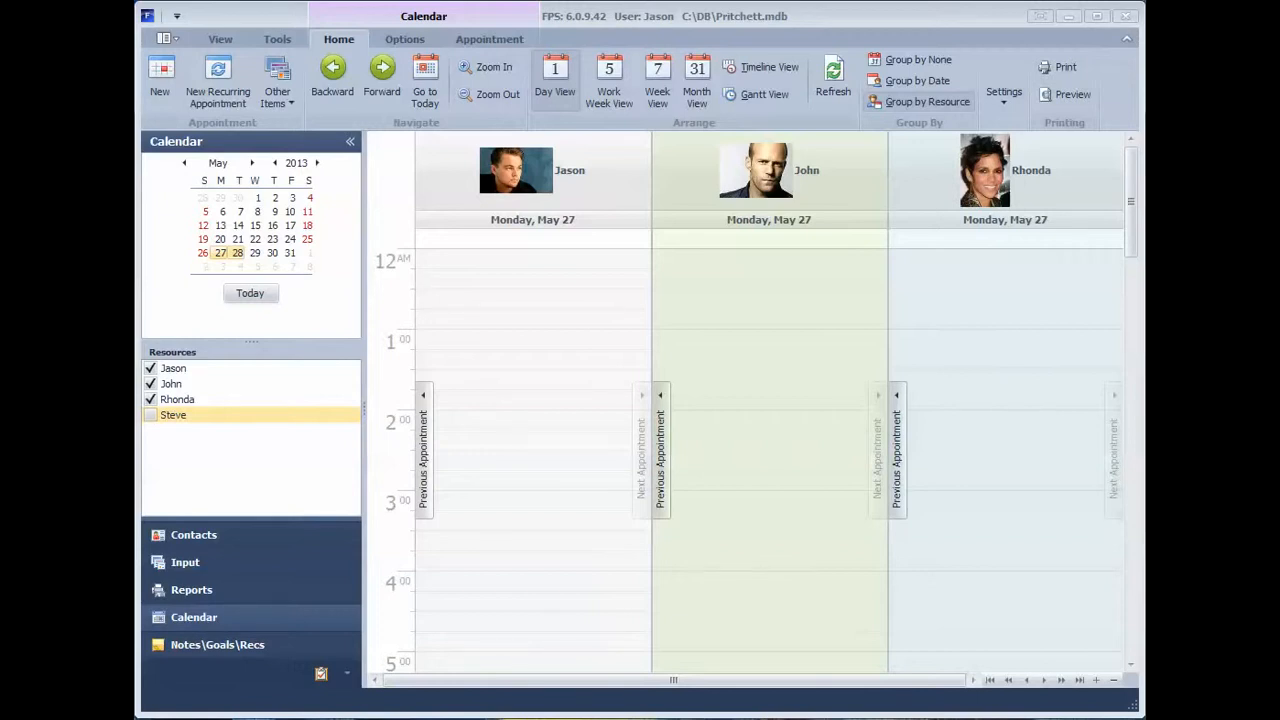
Step: Switch to the Contacts section and open the Summary page of the current contact
{"action": "left_click", "coordinate": [214, 542]}
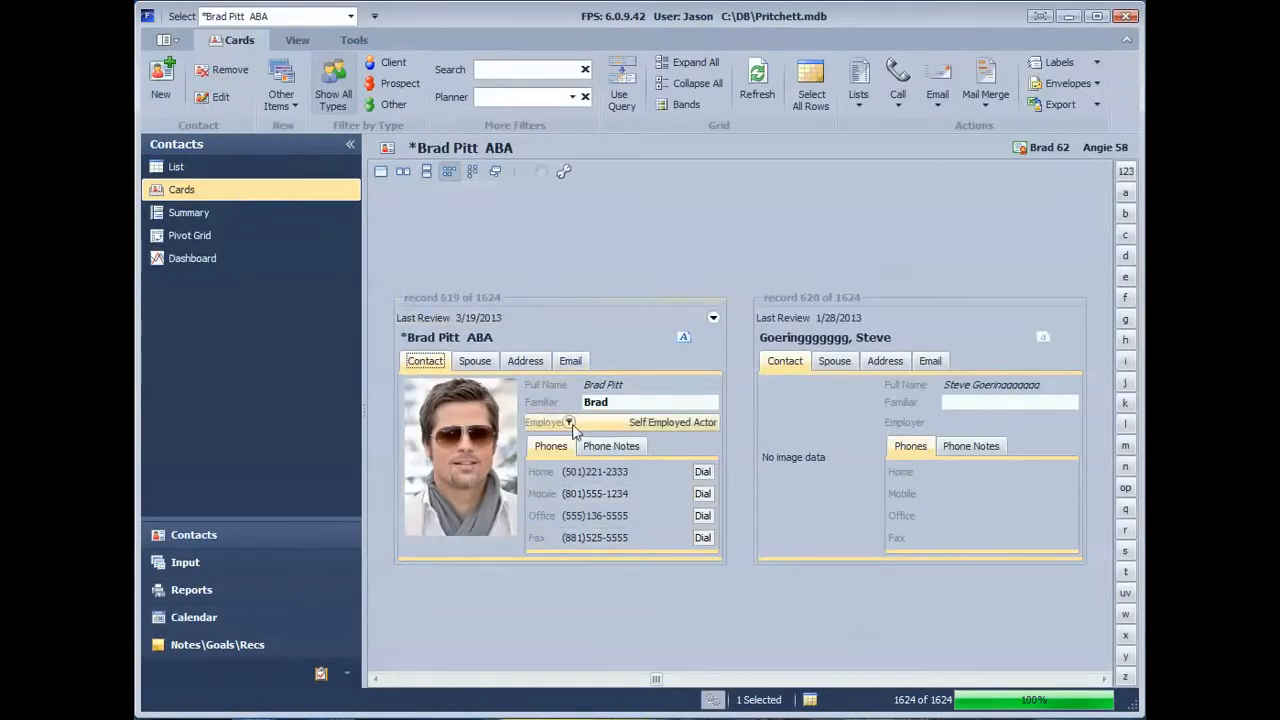
{"action": "left_click", "coordinate": [195, 222]}
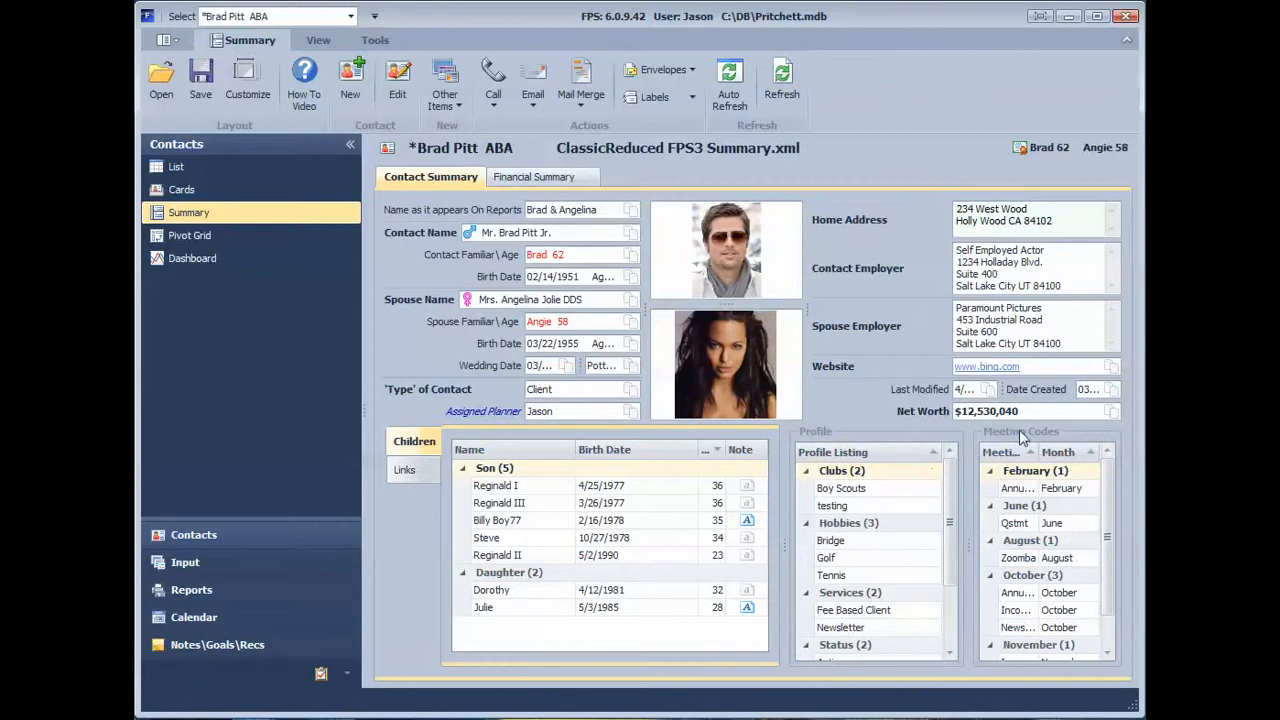
Step: Review the contact's Financial Summary, including the Collectibles and Cash groups and the Insurance & Wills details, and return to the Contact Summary
{"action": "left_click", "coordinate": [529, 178]}
{"action": "double_click", "coordinate": [426, 336]}
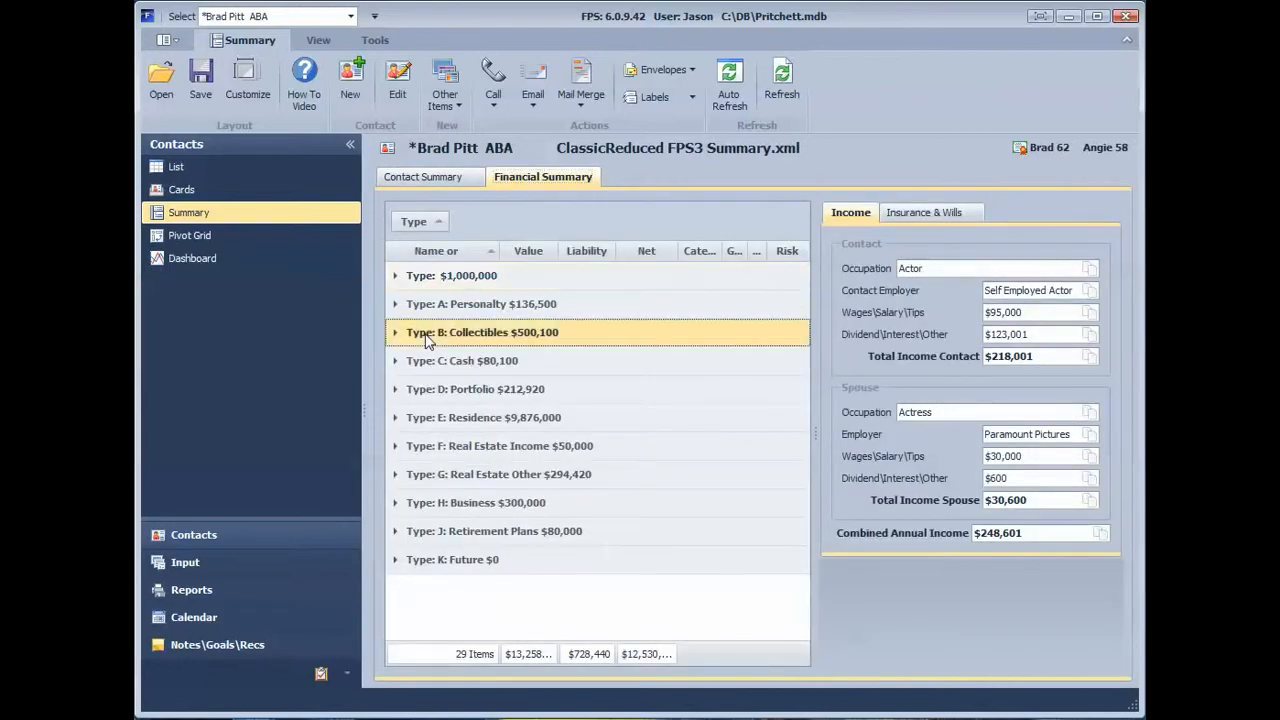
{"action": "double_click", "coordinate": [473, 397]}
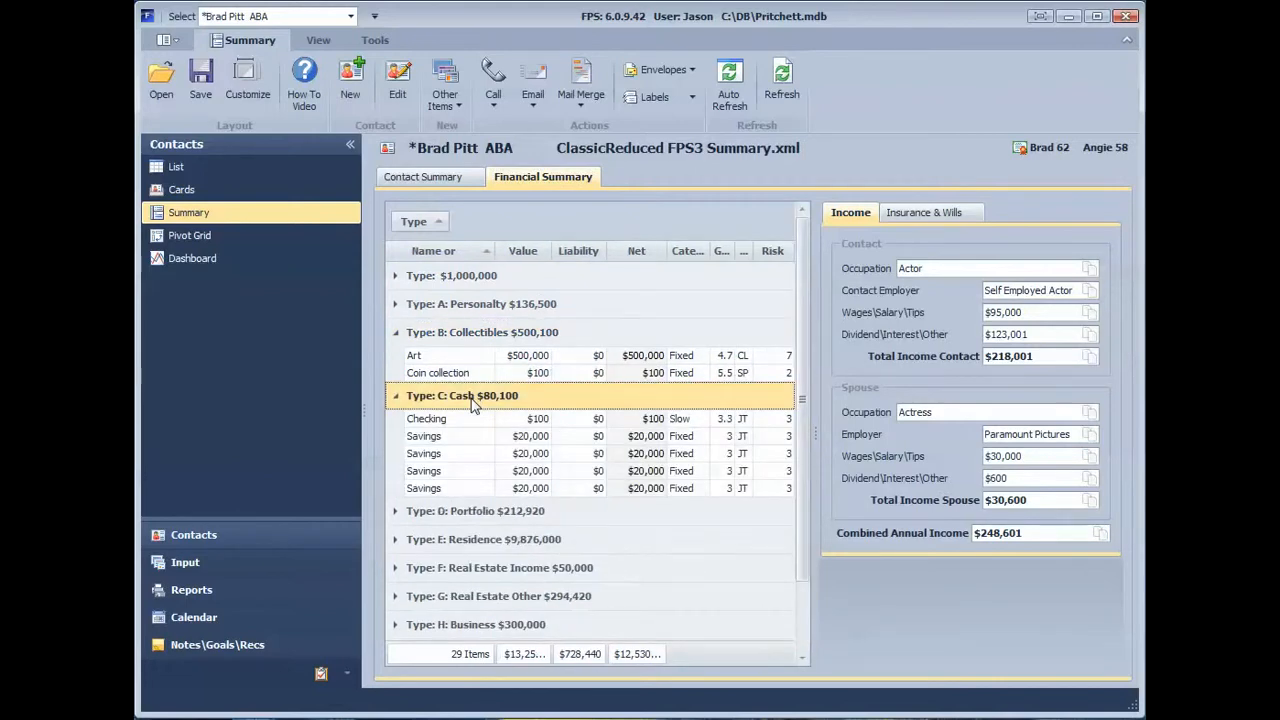
{"action": "double_click", "coordinate": [473, 400]}
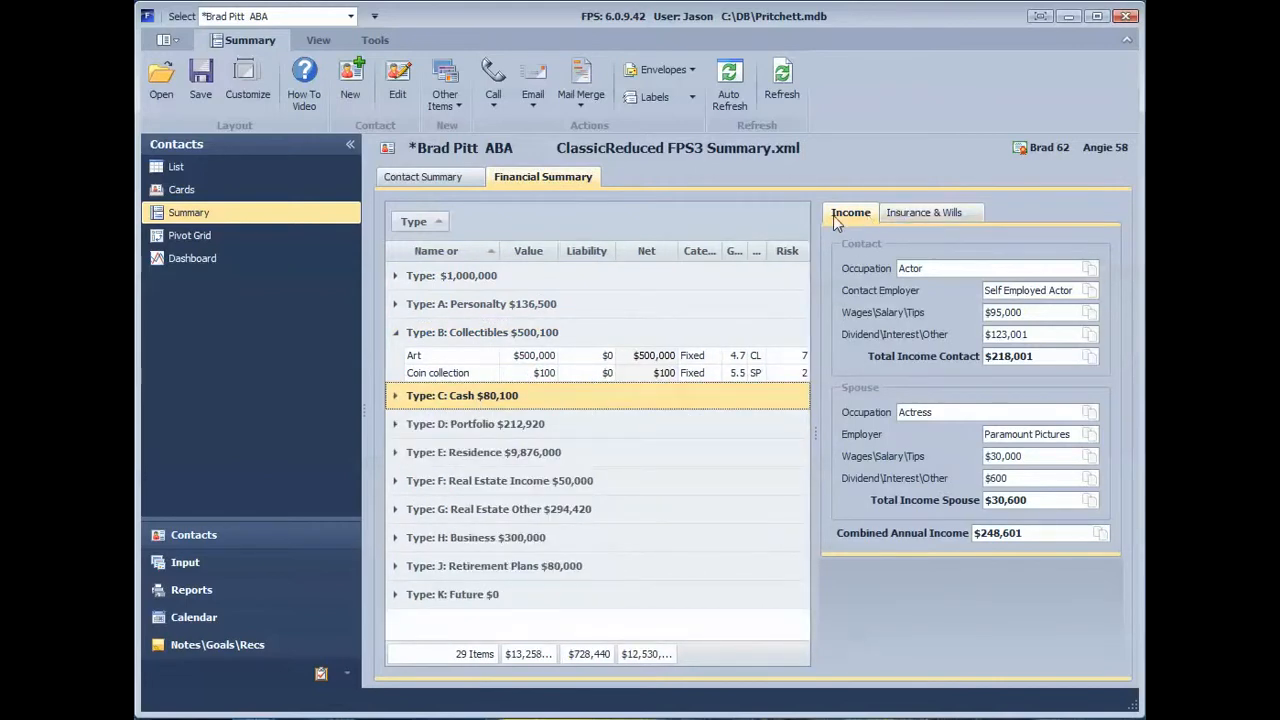
{"action": "left_click", "coordinate": [930, 214]}
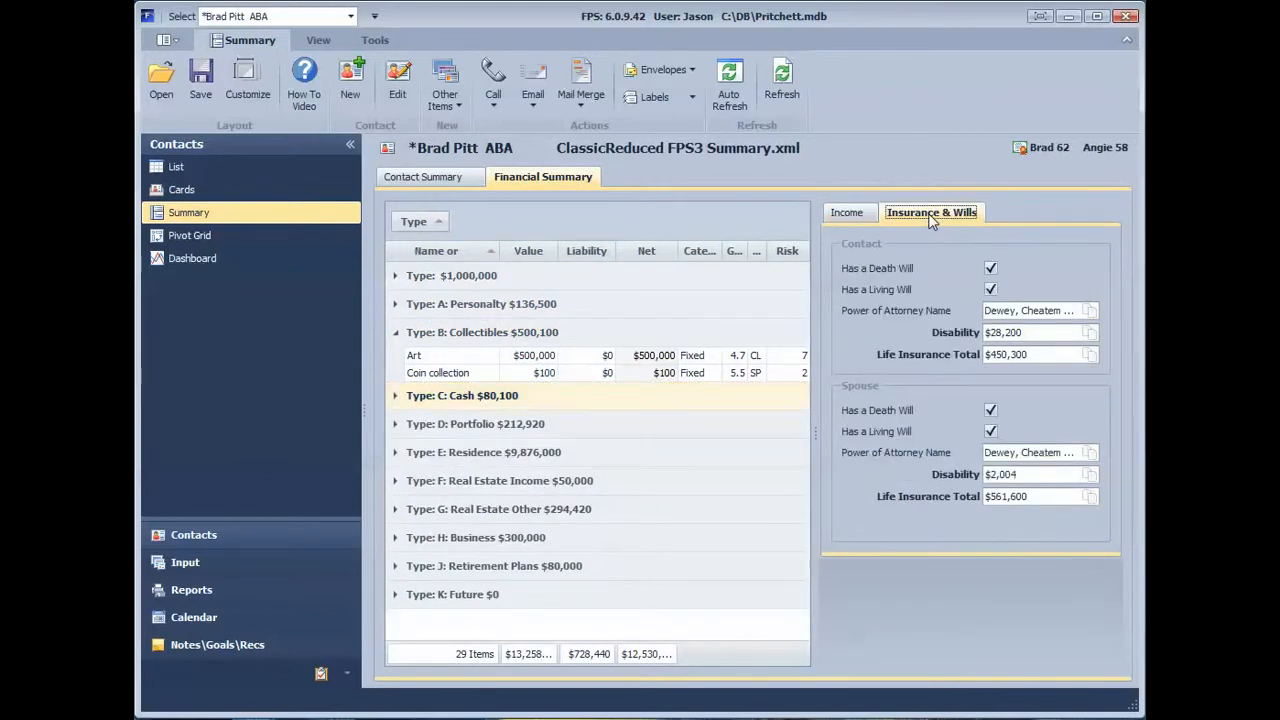
{"action": "left_click", "coordinate": [452, 184]}
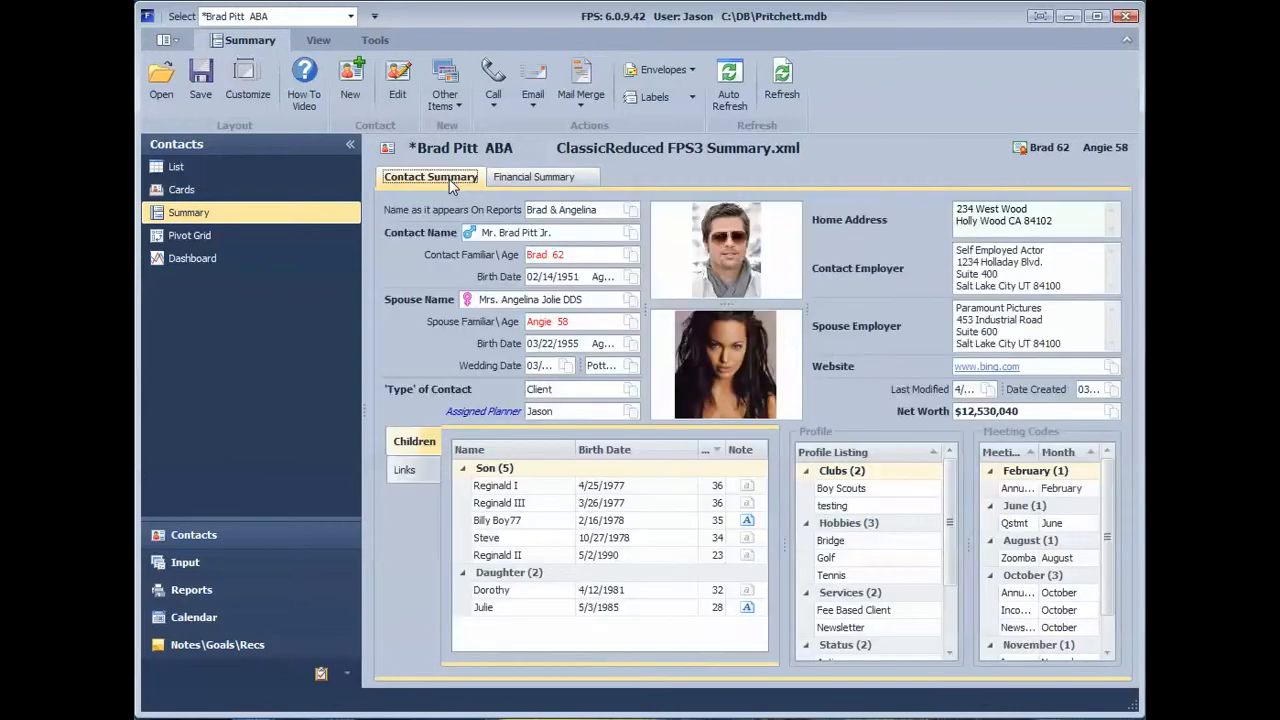
Step: Examine the call, email, mail merge, envelope, label, refresh and edit options available for the contact
{"action": "left_click", "coordinate": [491, 102]}
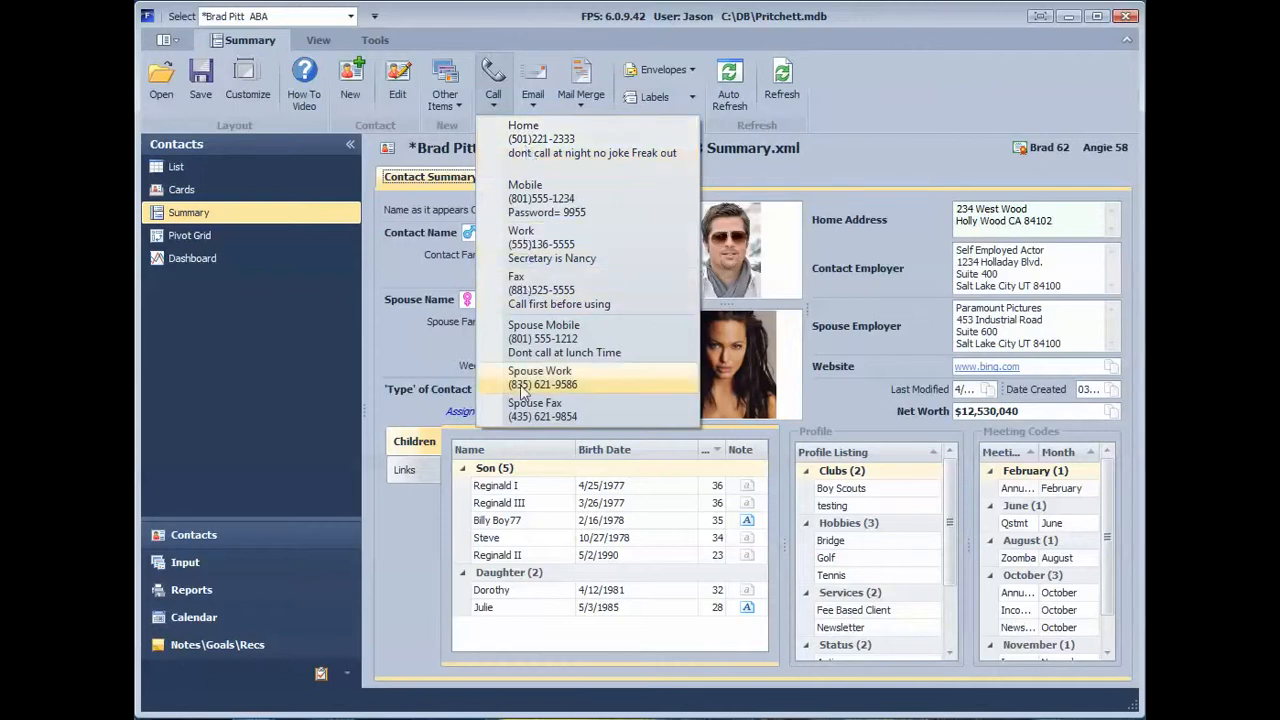
{"action": "left_click", "coordinate": [536, 82]}
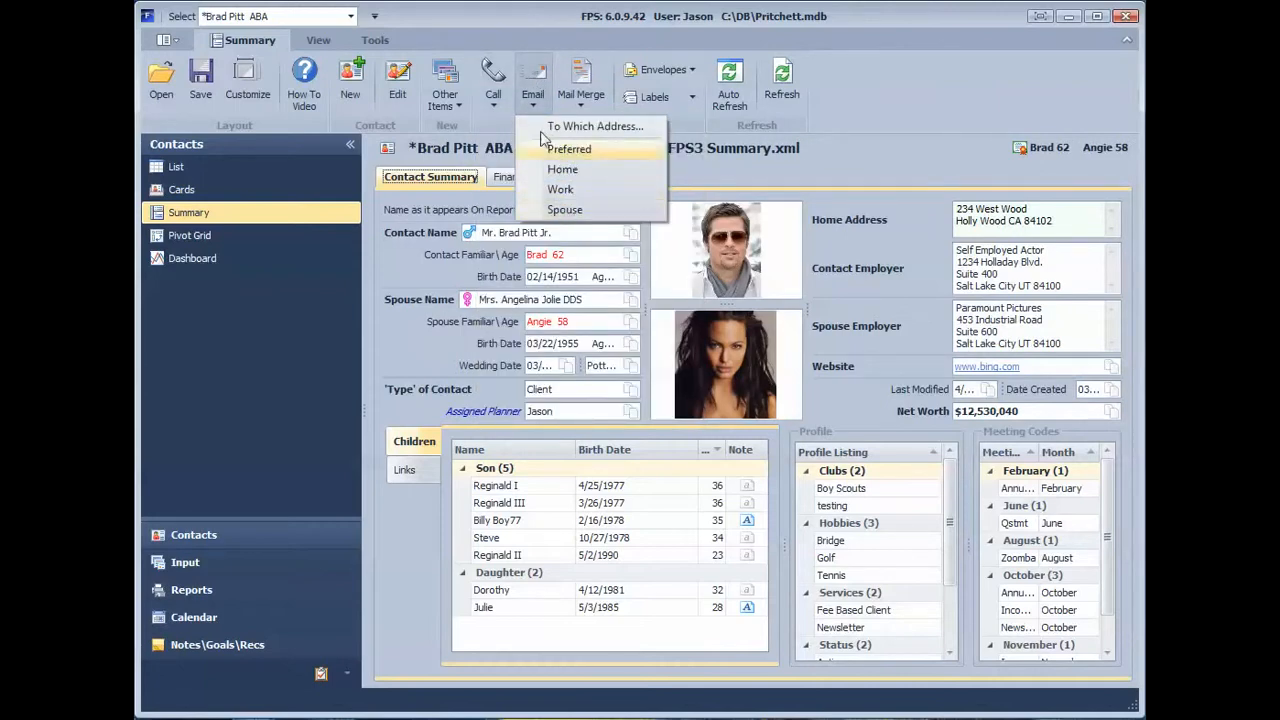
{"action": "left_click", "coordinate": [581, 82]}
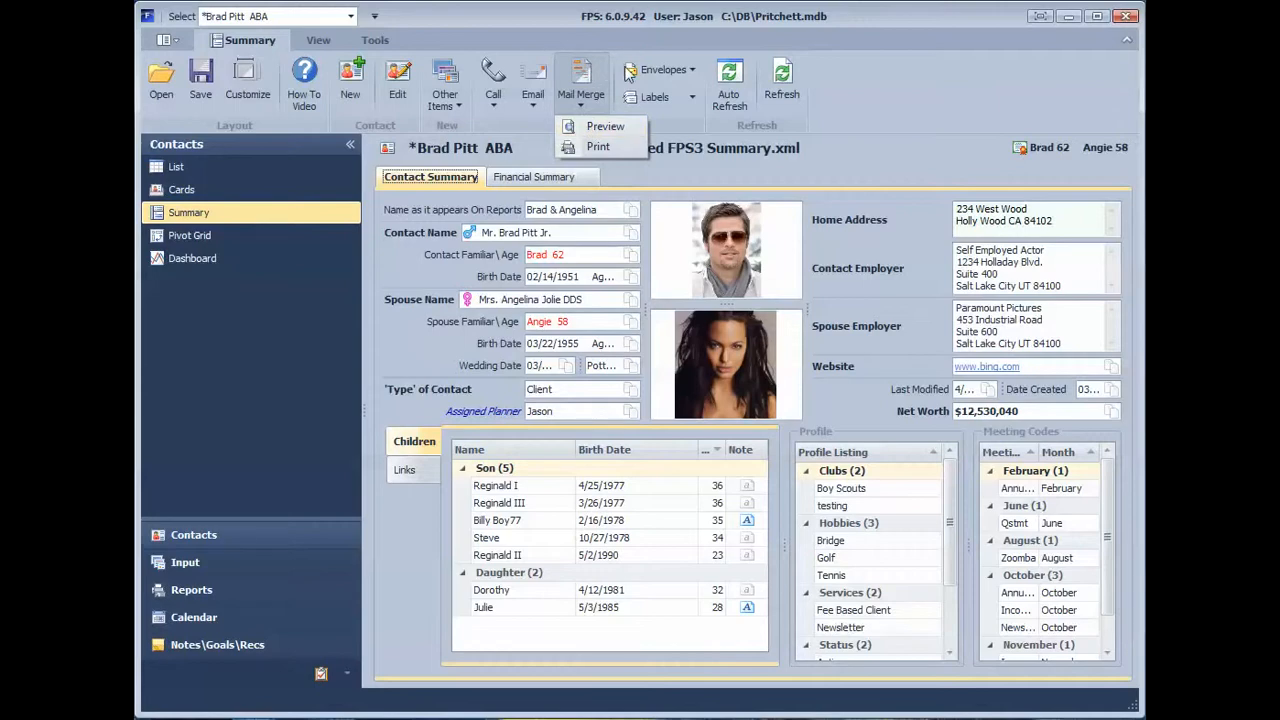
{"action": "left_click", "coordinate": [655, 72]}
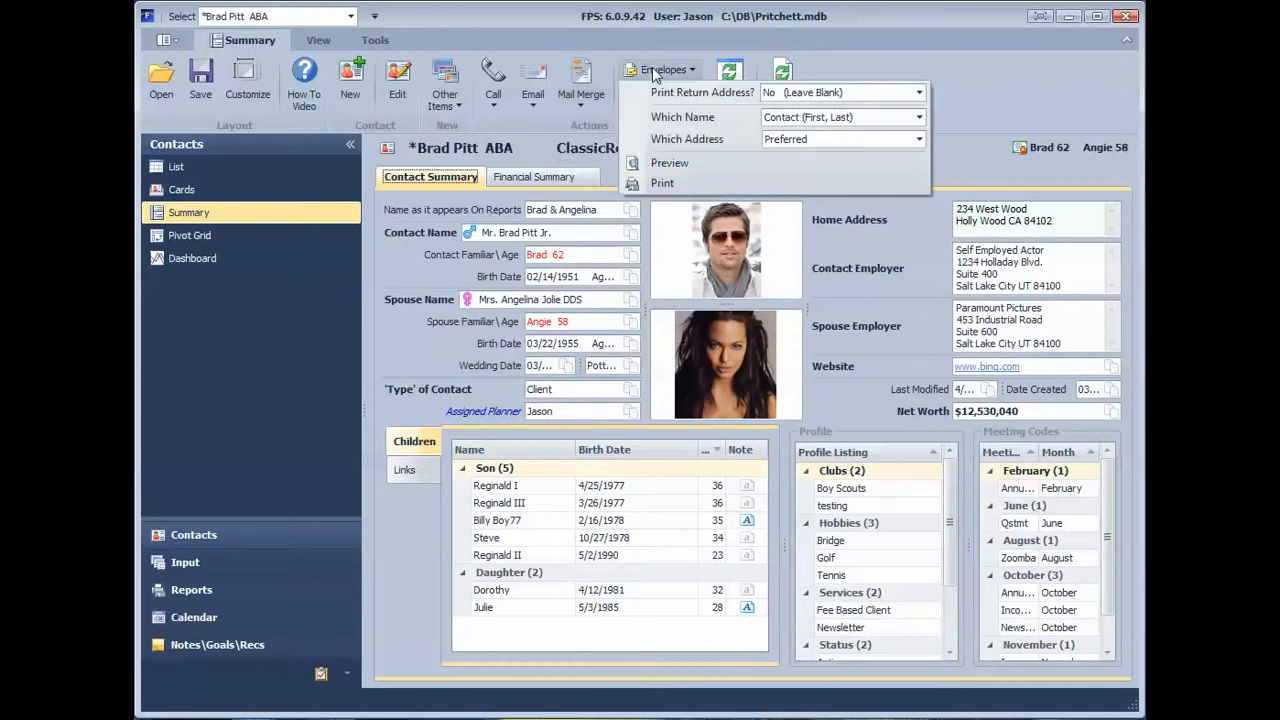
{"action": "left_click", "coordinate": [655, 72]}
{"action": "left_click", "coordinate": [652, 97]}
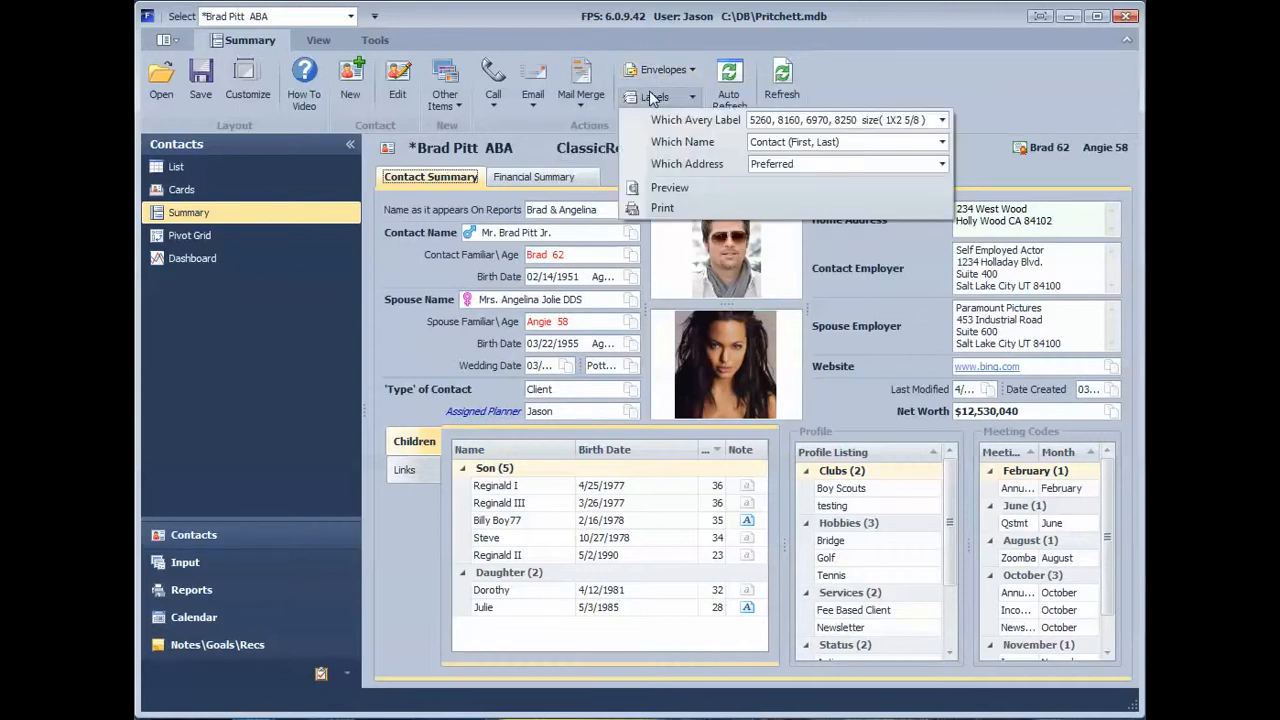
{"action": "left_click", "coordinate": [652, 97]}
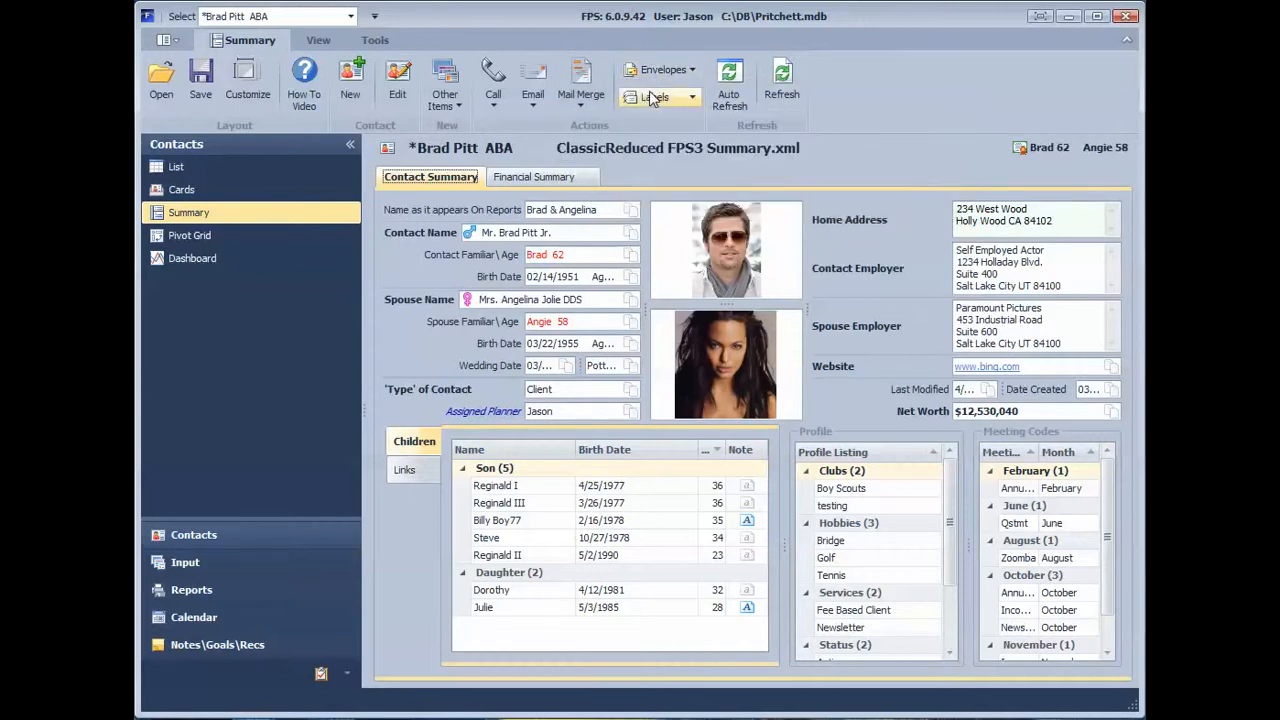
{"action": "left_click", "coordinate": [728, 82]}
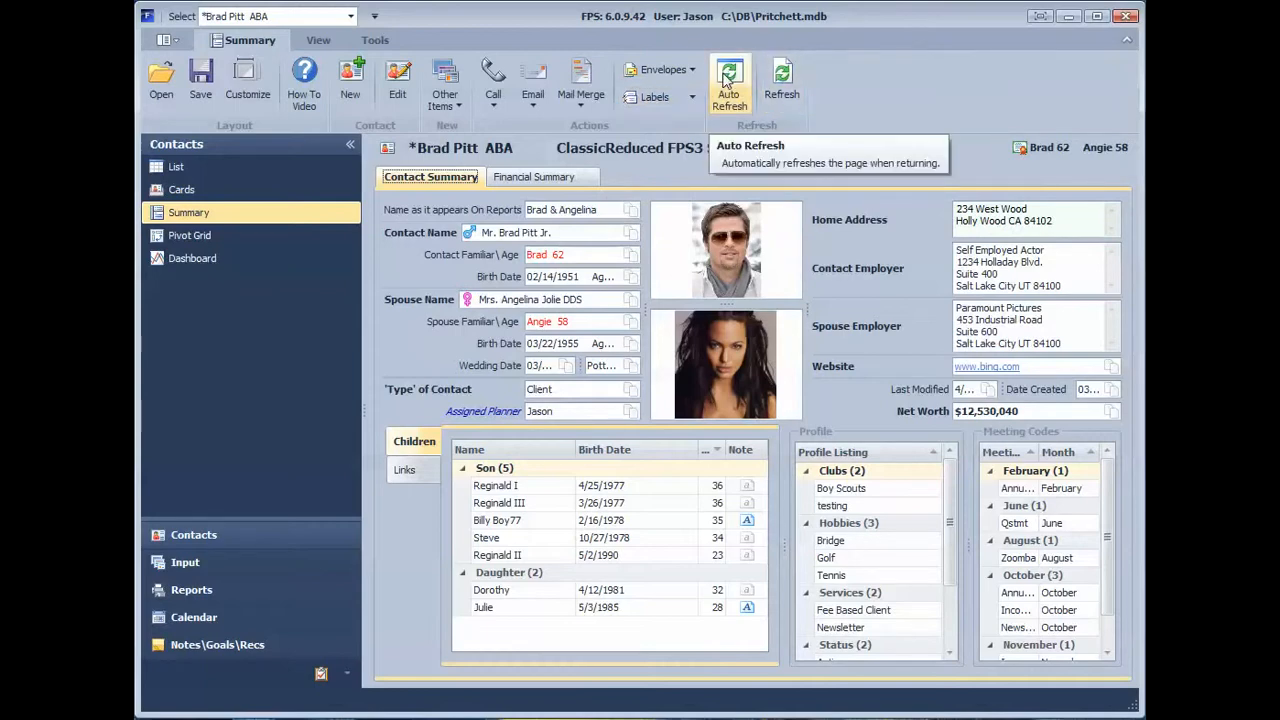
{"action": "left_click", "coordinate": [775, 78]}
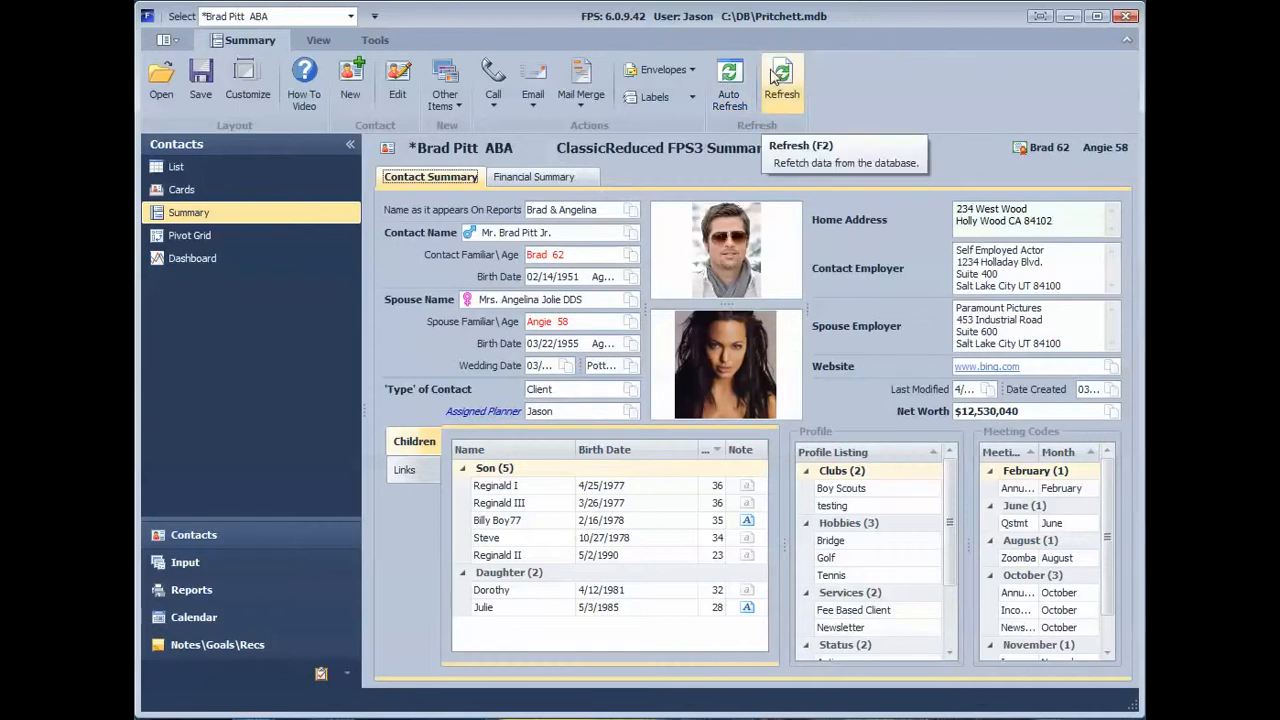
{"action": "left_click", "coordinate": [397, 77]}
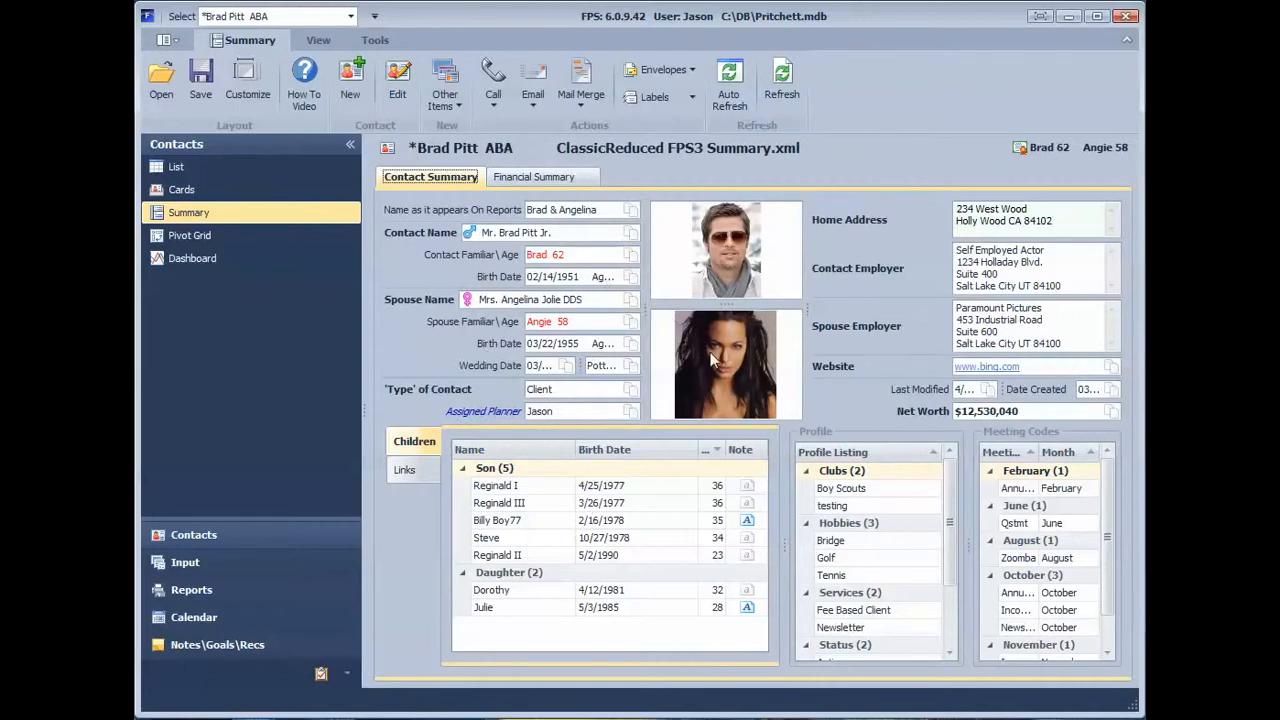
Step: Enlarge the contact's photo relative to the spouse's photo and slightly widen the asset grid in the Financial Summary
{"action": "left_click_drag", "start_coordinate": [725, 303], "coordinate": [726, 348]}
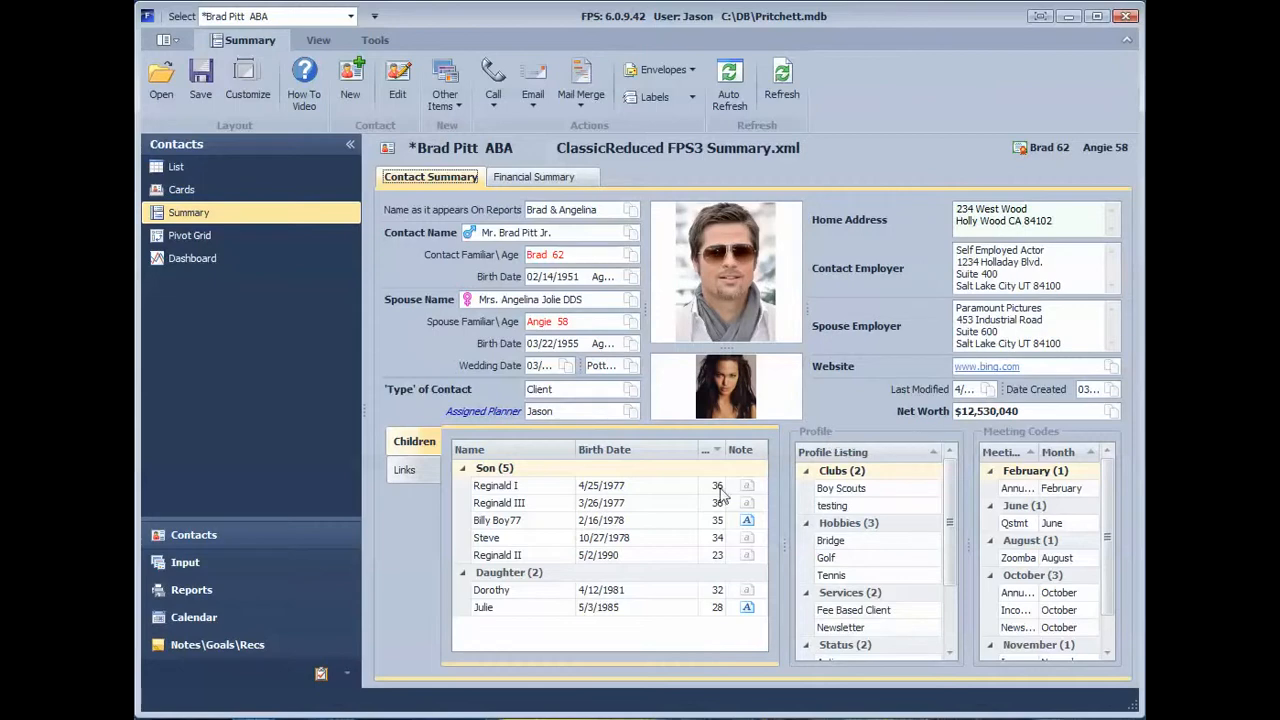
{"action": "left_click", "coordinate": [408, 470]}
{"action": "left_click", "coordinate": [412, 446]}
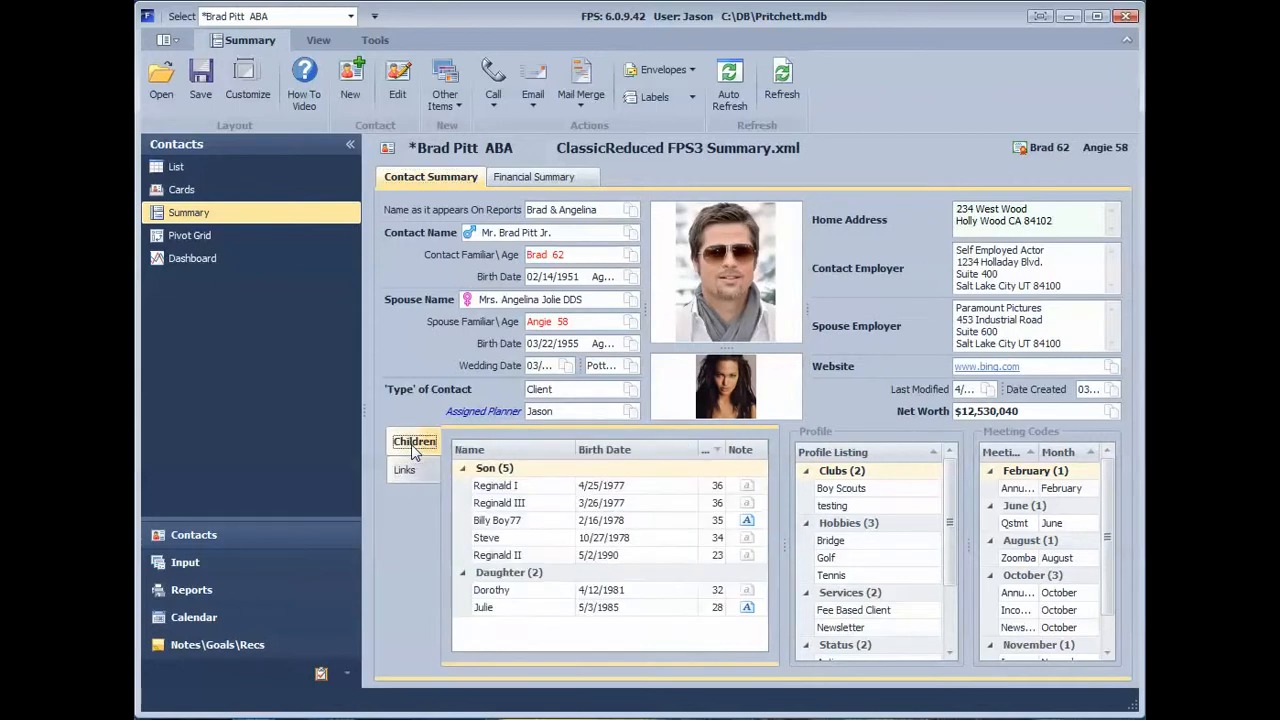
{"action": "left_click", "coordinate": [527, 182]}
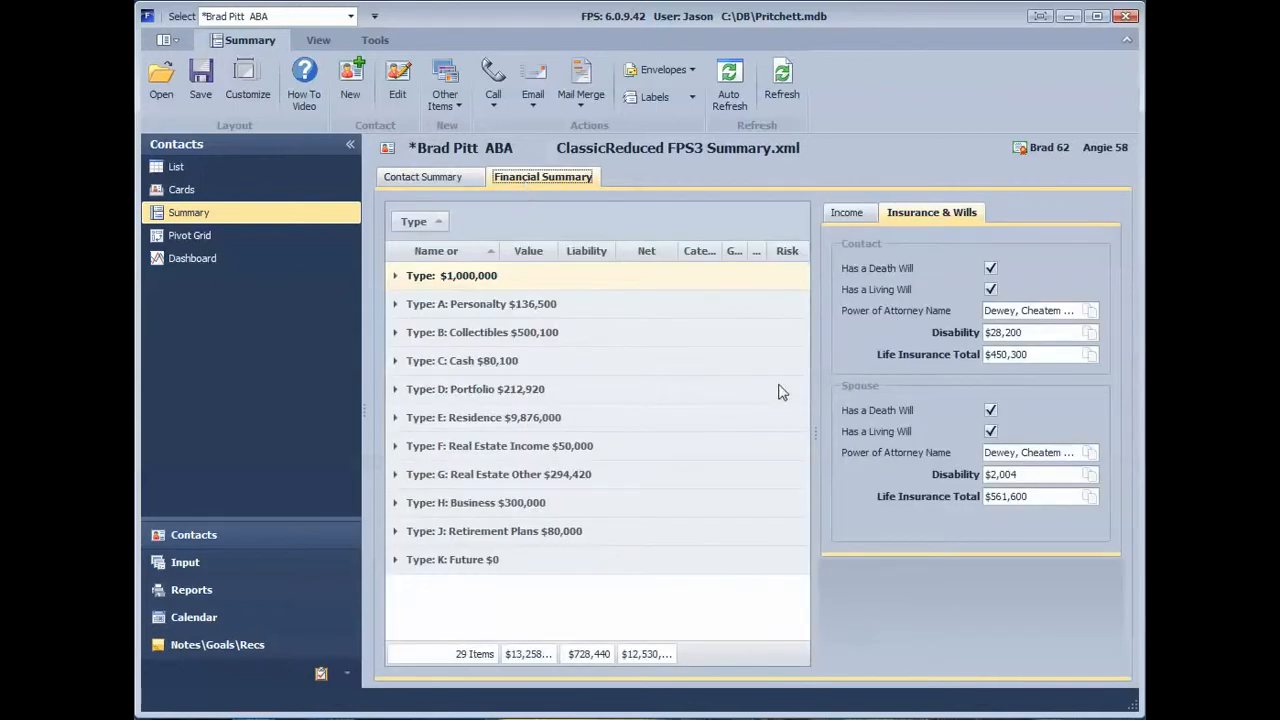
{"action": "mouse_move", "coordinate": [816, 436]}
{"action": "left_mouse_down"}
{"action": "mouse_move", "coordinate": [746, 434]}
{"action": "mouse_move", "coordinate": [870, 420]}
{"action": "mouse_move", "coordinate": [831, 431]}
{"action": "left_mouse_up"}
{"action": "left_click", "coordinate": [445, 181]}
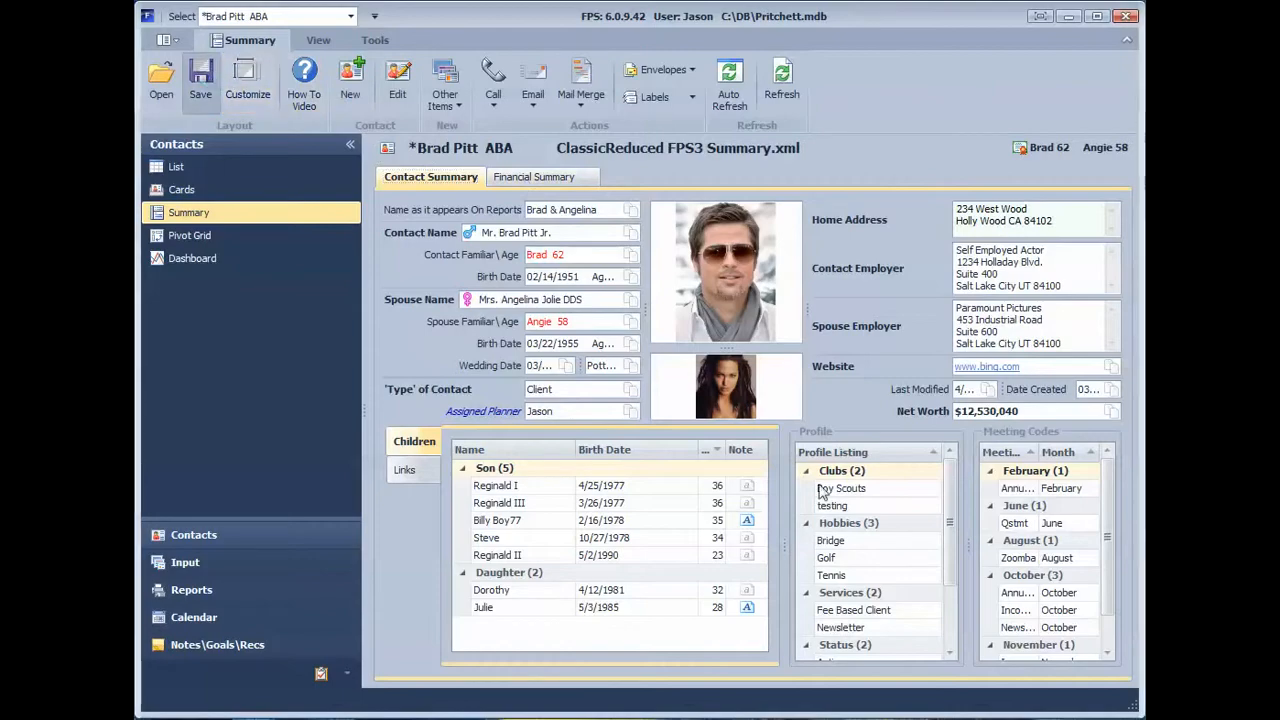
Step: Save the modified summary layout as a new XML layout file named aaa
{"action": "left_click", "coordinate": [201, 78]}
{"action": "type", "text": "aaa"}
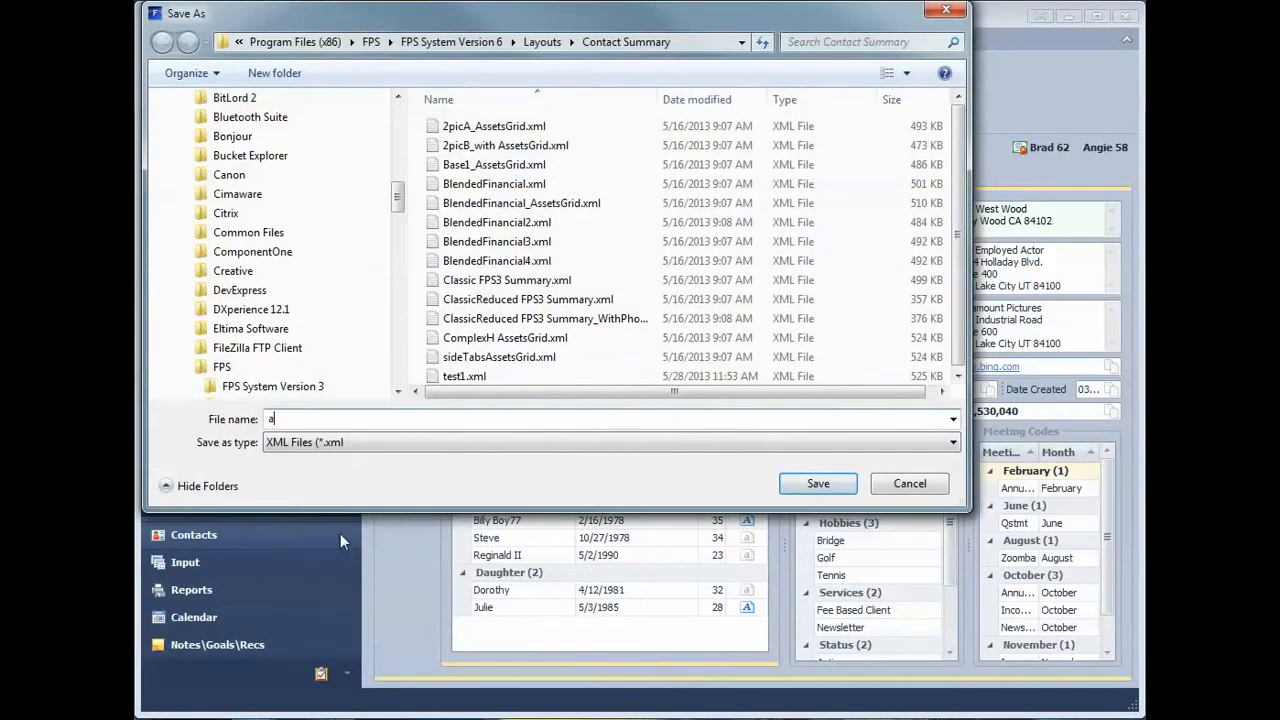
{"action": "left_click", "coordinate": [815, 488]}
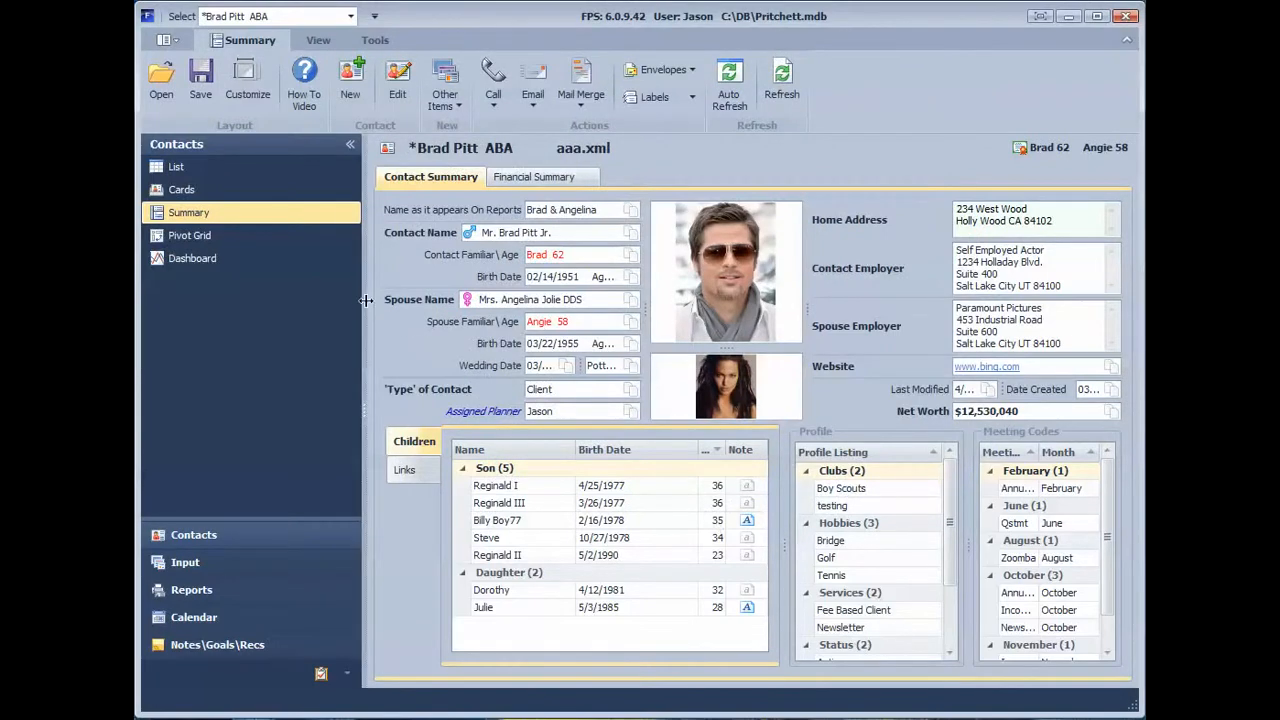
Step: Narrow the children list and widen the Profile and Meeting Codes sections of the Contact Summary
{"action": "left_click_drag", "start_coordinate": [779, 551], "coordinate": [745, 545]}
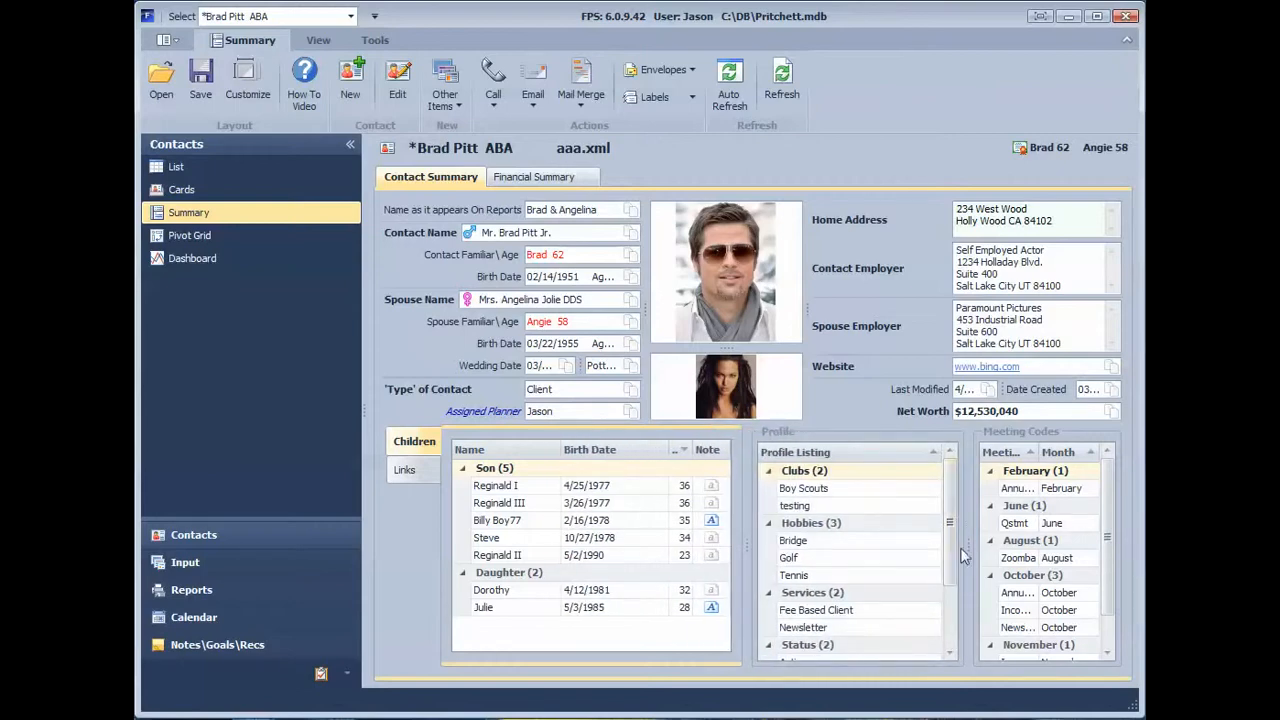
{"action": "left_click_drag", "start_coordinate": [968, 548], "coordinate": [901, 562]}
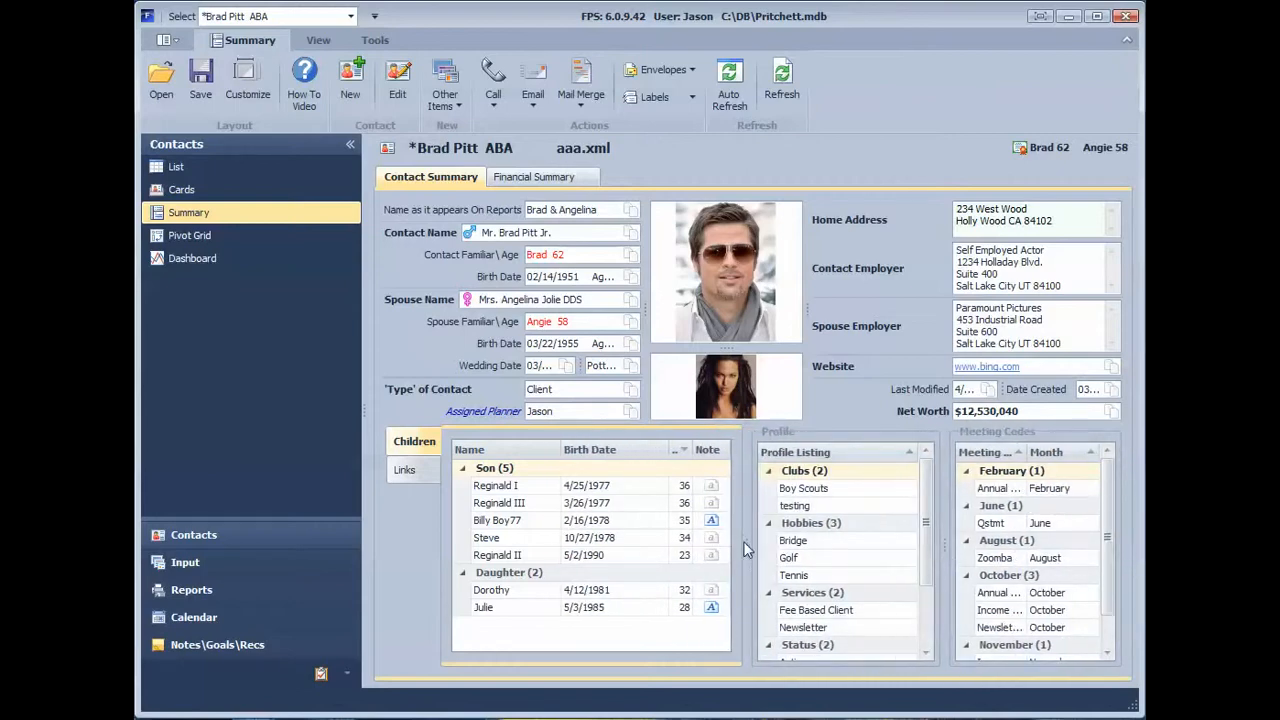
{"action": "left_click_drag", "start_coordinate": [743, 541], "coordinate": [685, 530]}
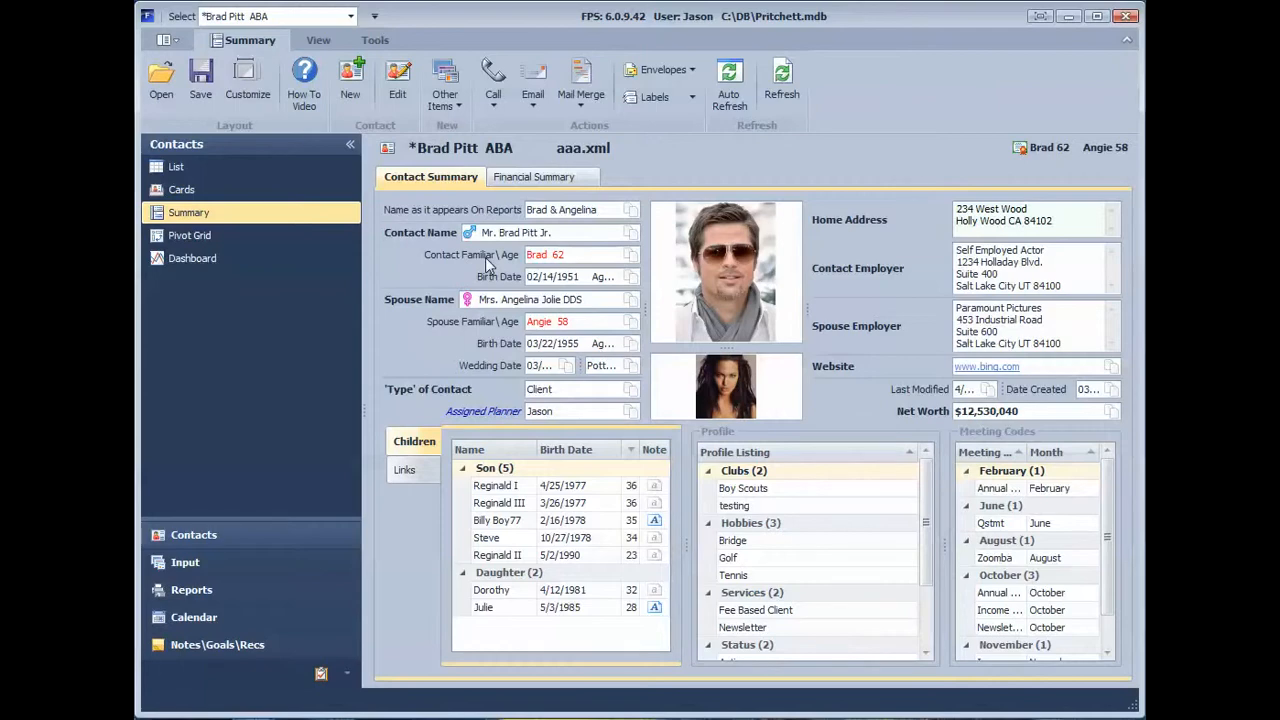
Step: Start customizing the summary layout and select the License item in the layout tree
{"action": "right_click", "coordinate": [465, 256]}
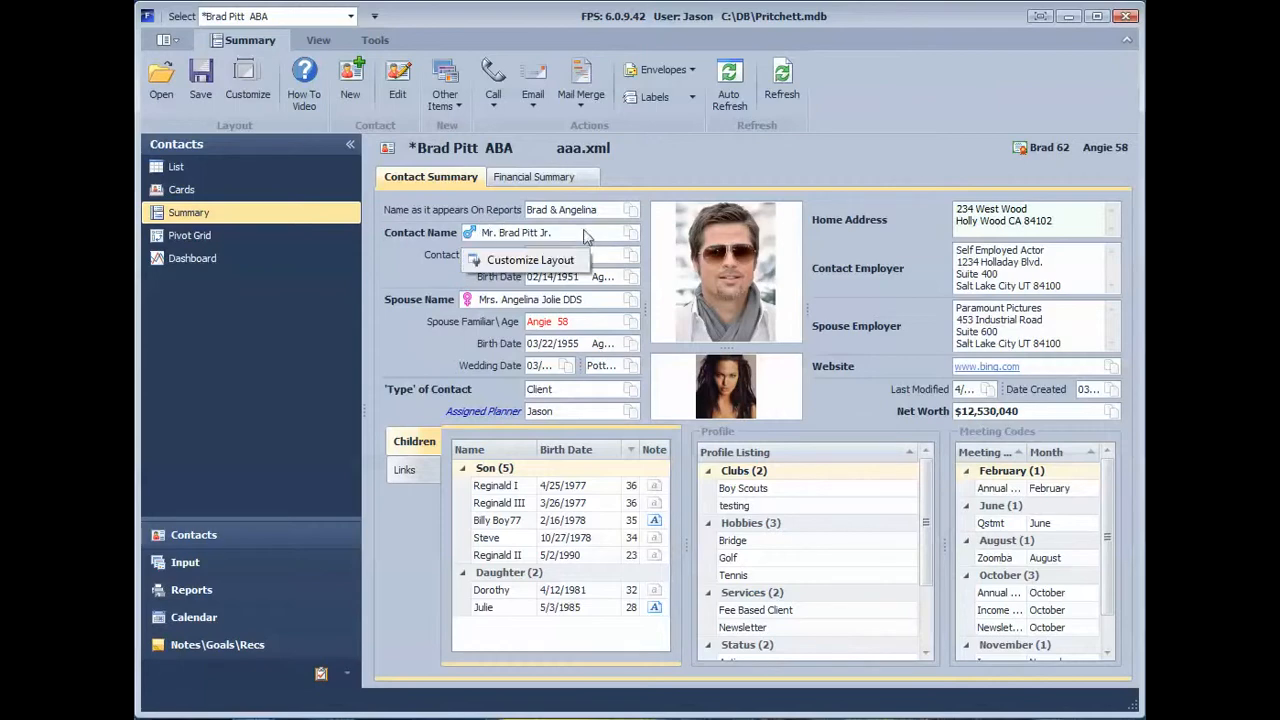
{"action": "left_click", "coordinate": [771, 104]}
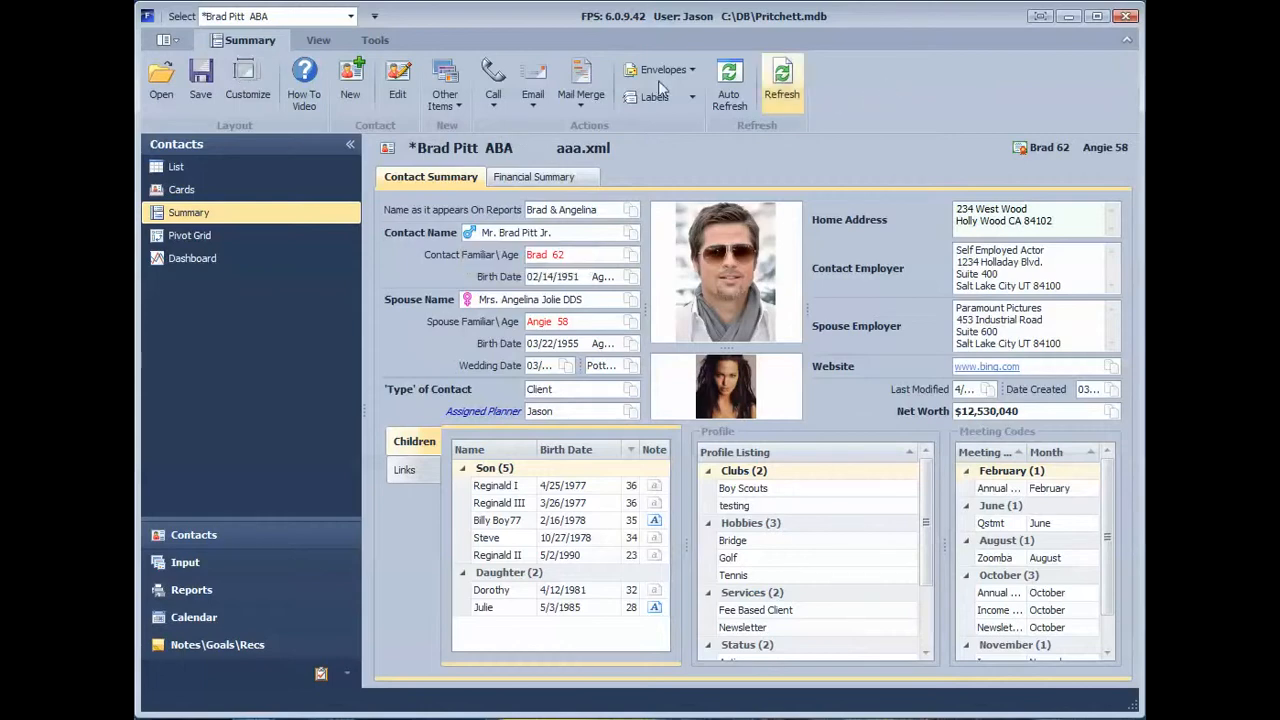
{"action": "left_click", "coordinate": [258, 85]}
{"action": "left_click_drag", "start_coordinate": [882, 269], "coordinate": [243, 220]}
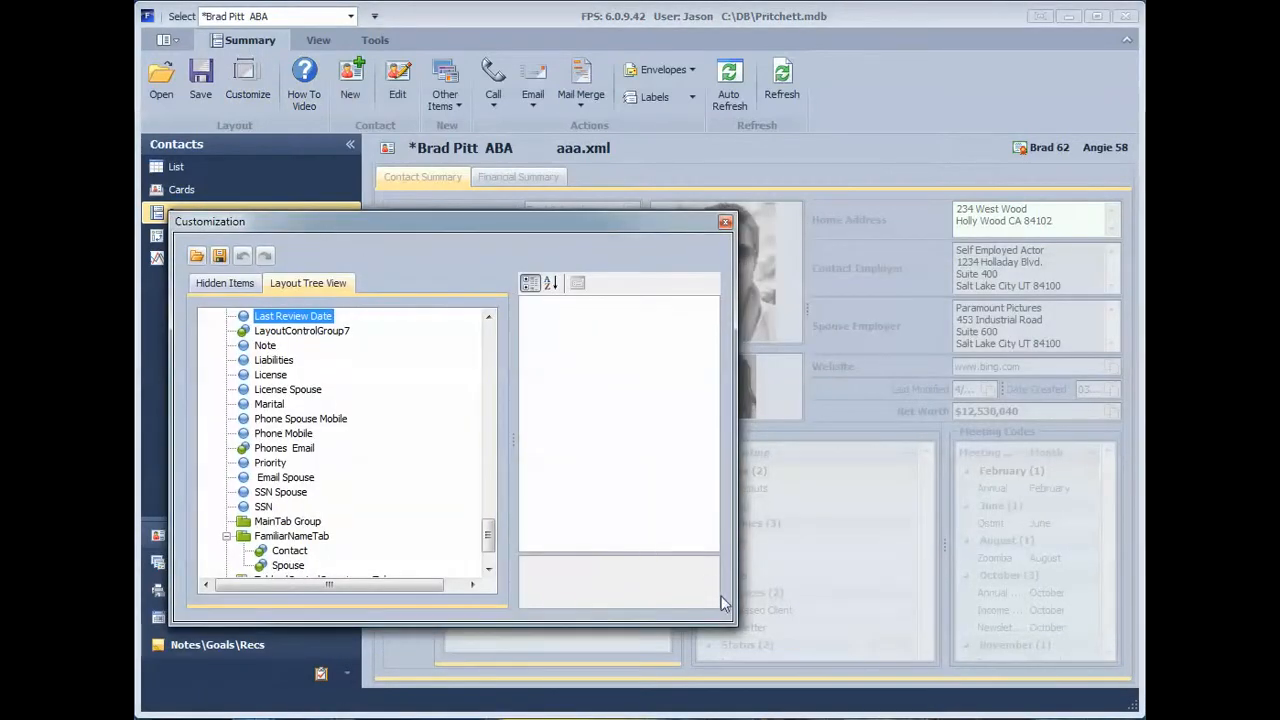
{"action": "left_click", "coordinate": [300, 373]}
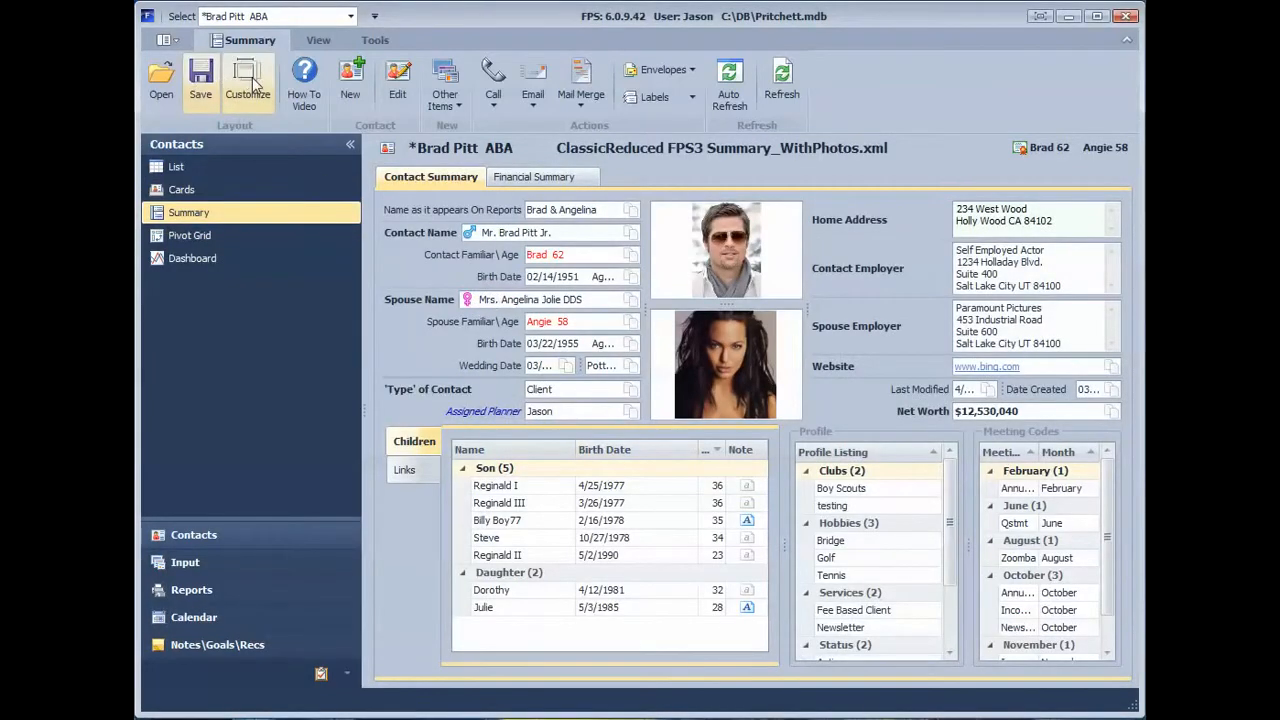
Step: Open layout customization for the ClassicReduced FPS3 Summary_WithPhotos layout, move its window clear of the photos and enlarge it
{"action": "left_click", "coordinate": [250, 85]}
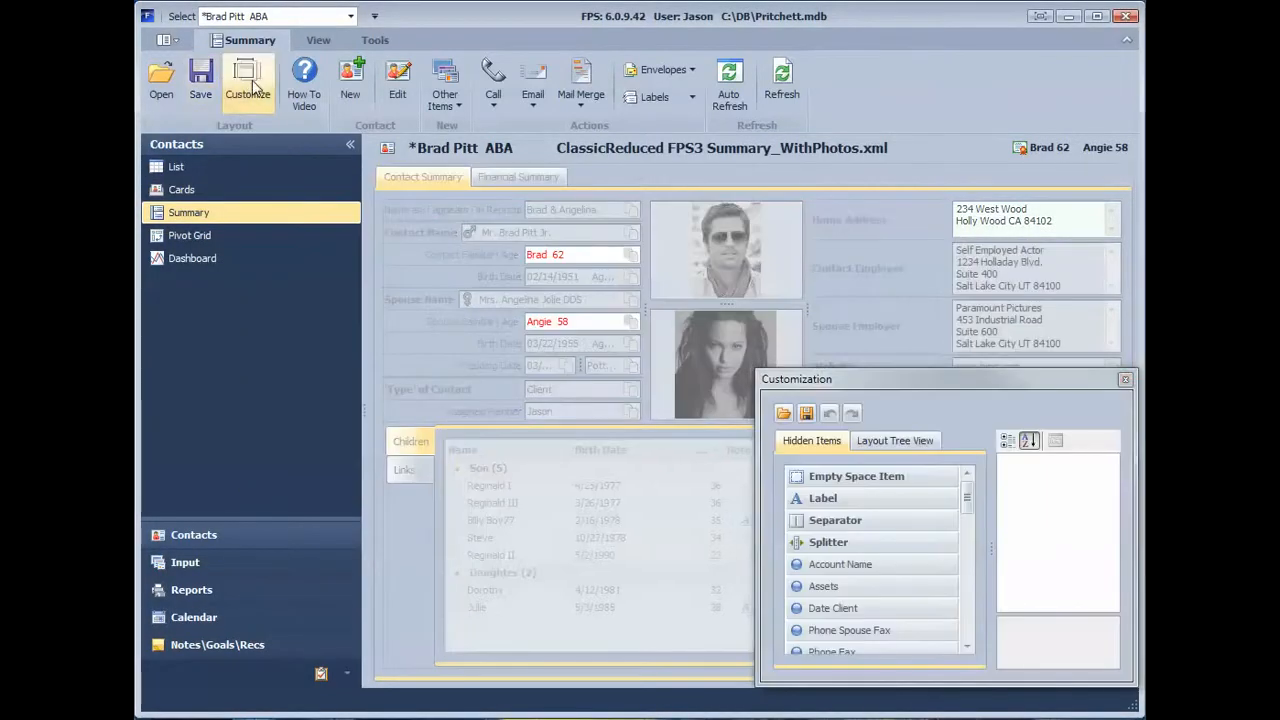
{"action": "left_click_drag", "start_coordinate": [955, 377], "coordinate": [379, 359]}
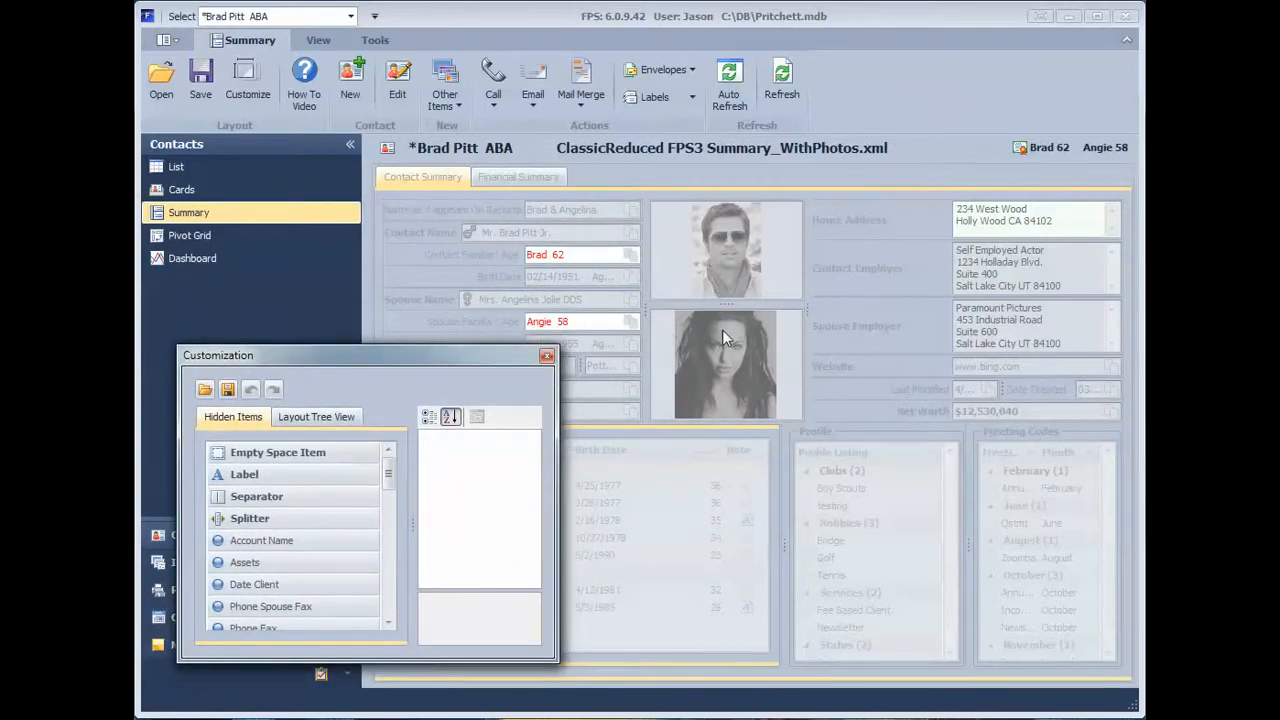
{"action": "left_click_drag", "start_coordinate": [389, 357], "coordinate": [379, 301]}
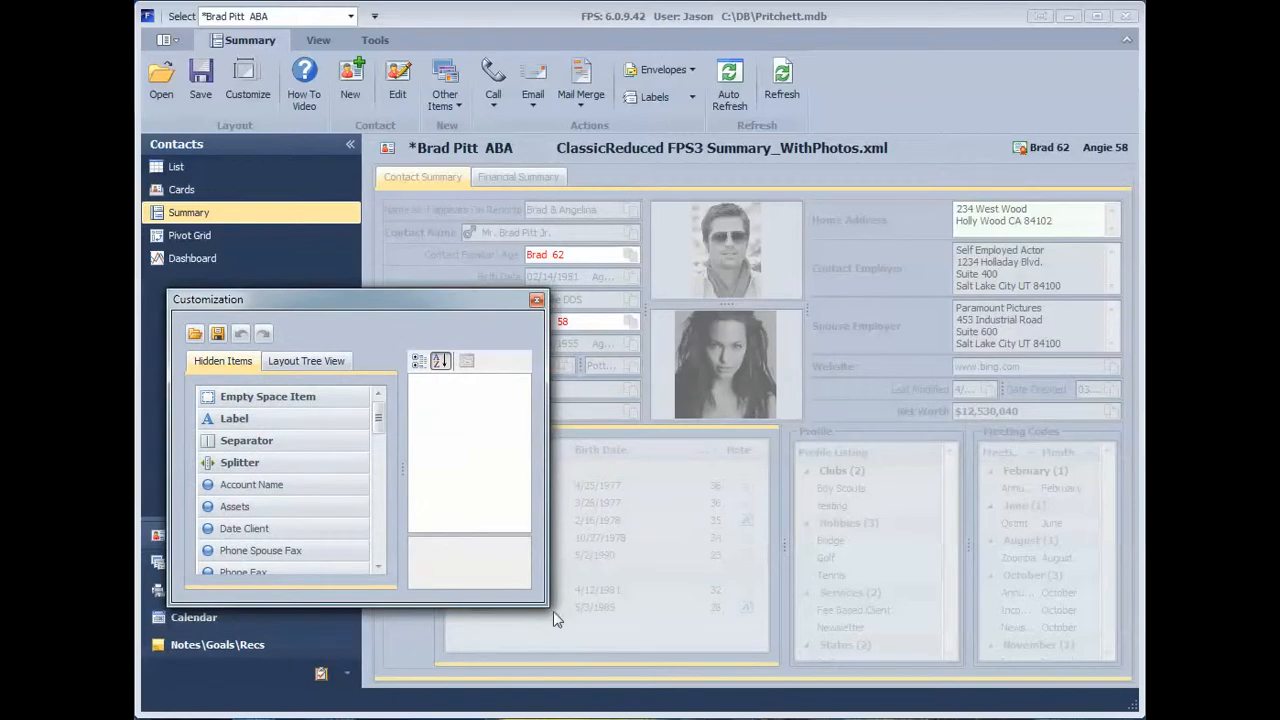
{"action": "left_click_drag", "start_coordinate": [543, 603], "coordinate": [647, 653]}
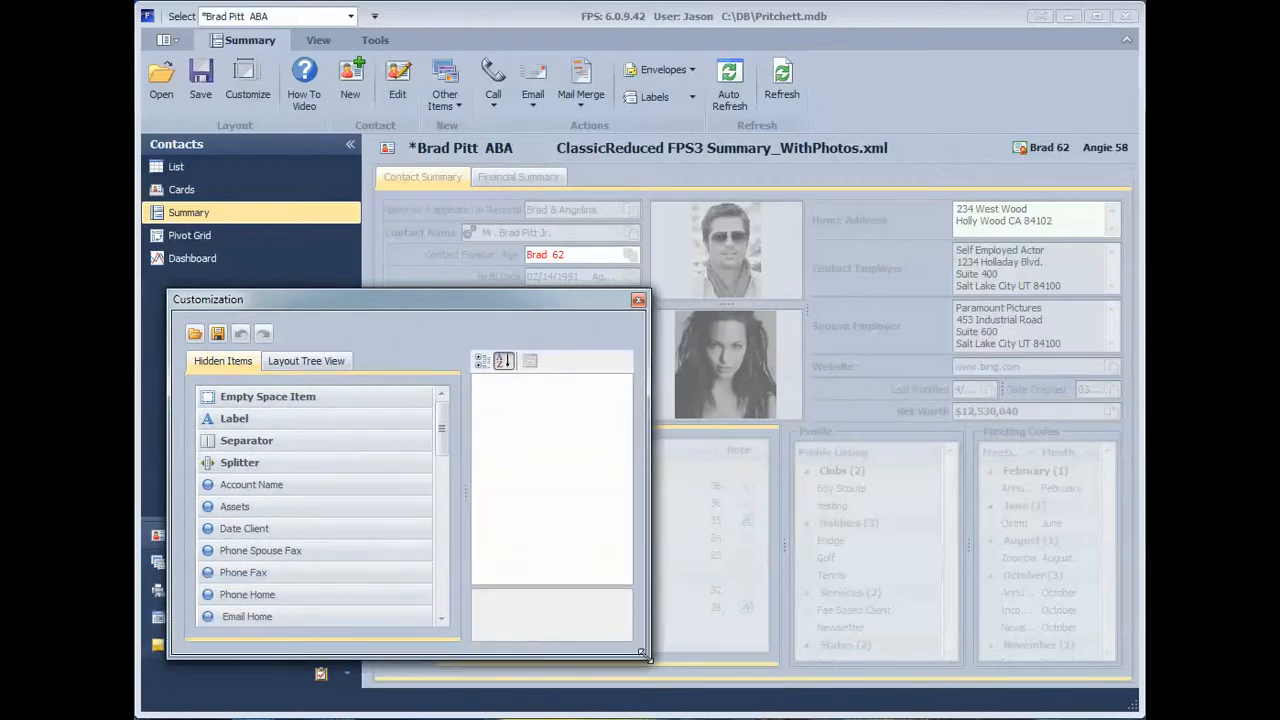
Step: Review the Contact Summary XML layout files offered for opening from the customization window, and leave without opening one
{"action": "left_click", "coordinate": [194, 334]}
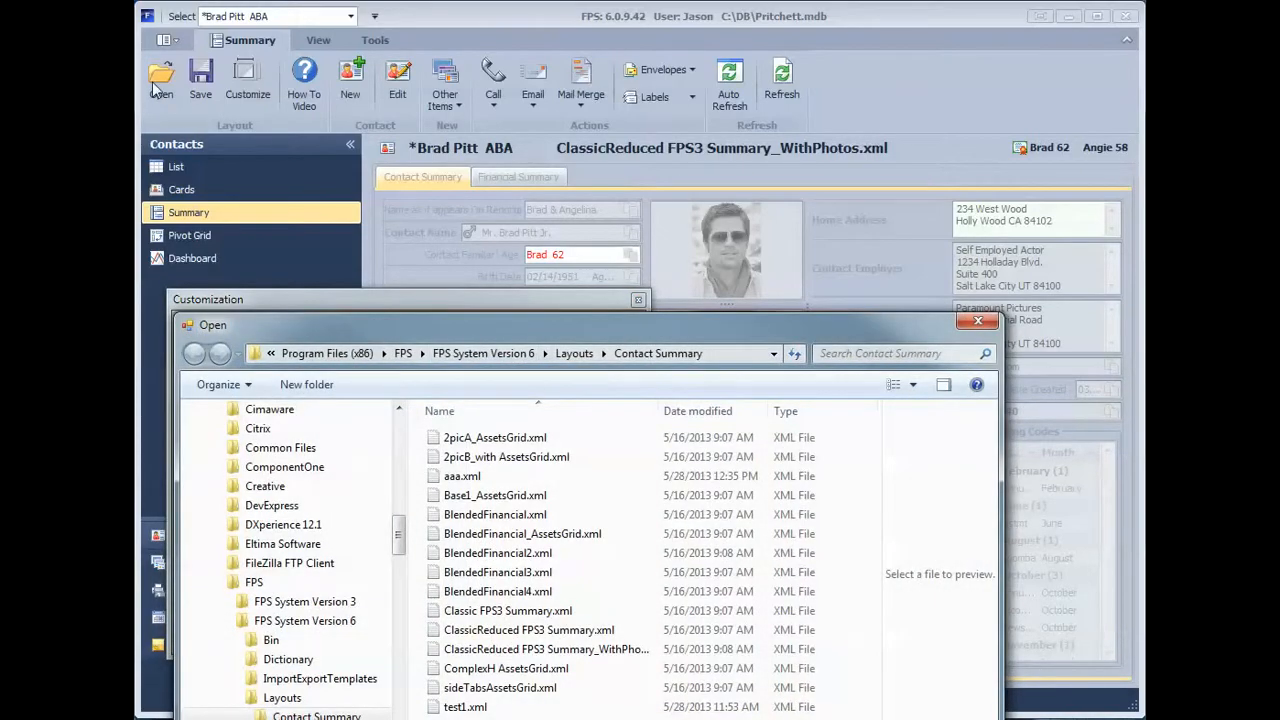
{"action": "left_click_drag", "start_coordinate": [422, 330], "coordinate": [446, 156]}
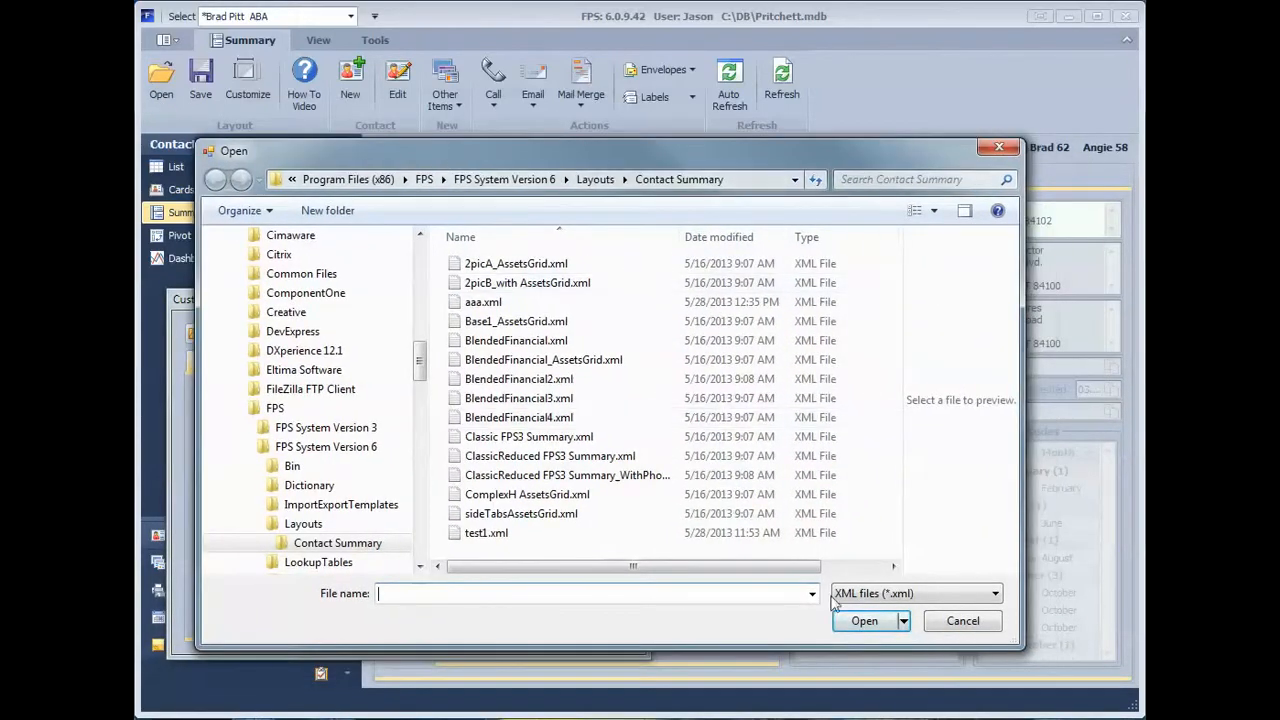
{"action": "left_click", "coordinate": [963, 621]}
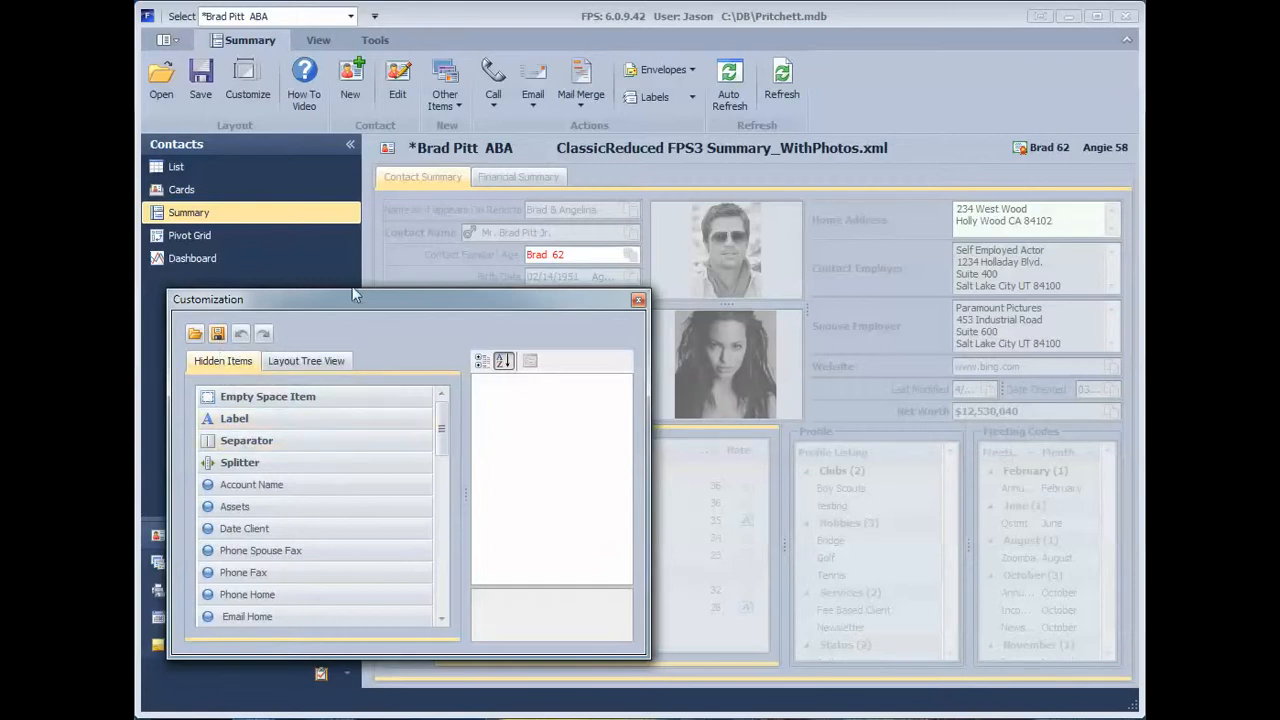
Step: Add the hidden SSN item to the Contact Summary page, directly below the Website field
{"action": "left_click_drag", "start_coordinate": [357, 299], "coordinate": [377, 213]}
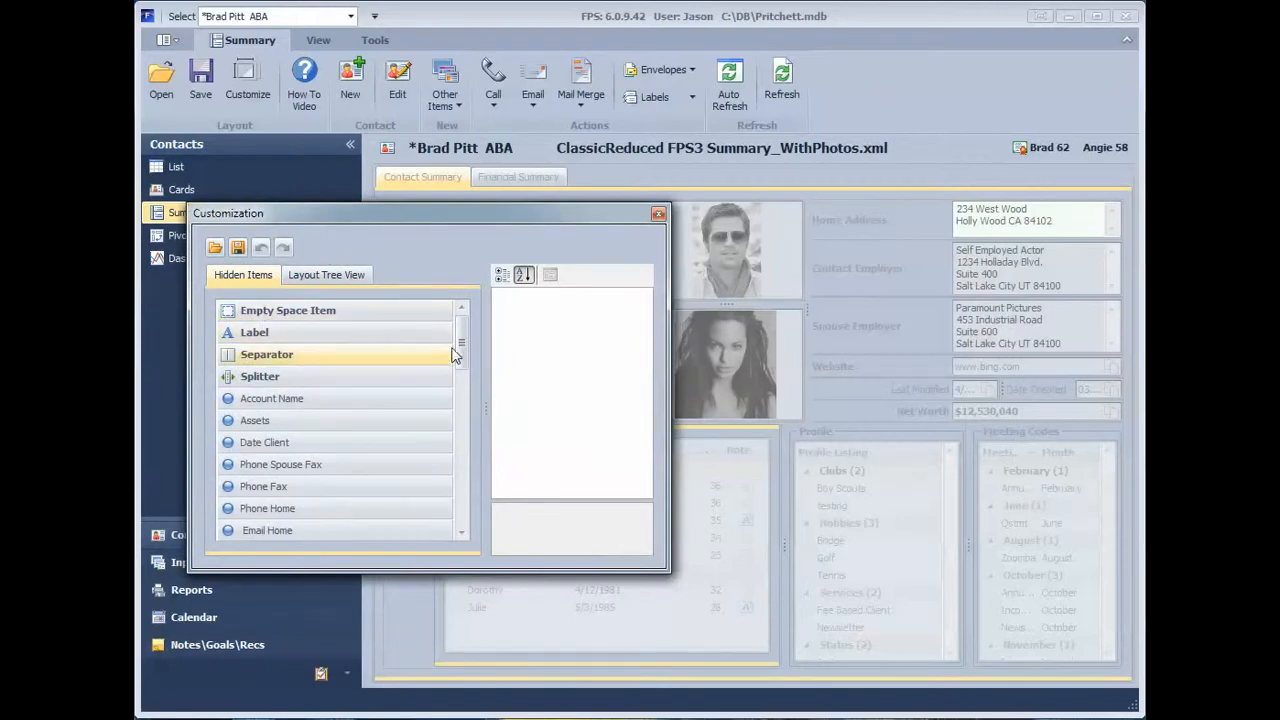
{"action": "mouse_move", "coordinate": [459, 350]}
{"action": "left_mouse_down"}
{"action": "mouse_move", "coordinate": [460, 501]}
{"action": "mouse_move", "coordinate": [463, 373]}
{"action": "left_mouse_up"}
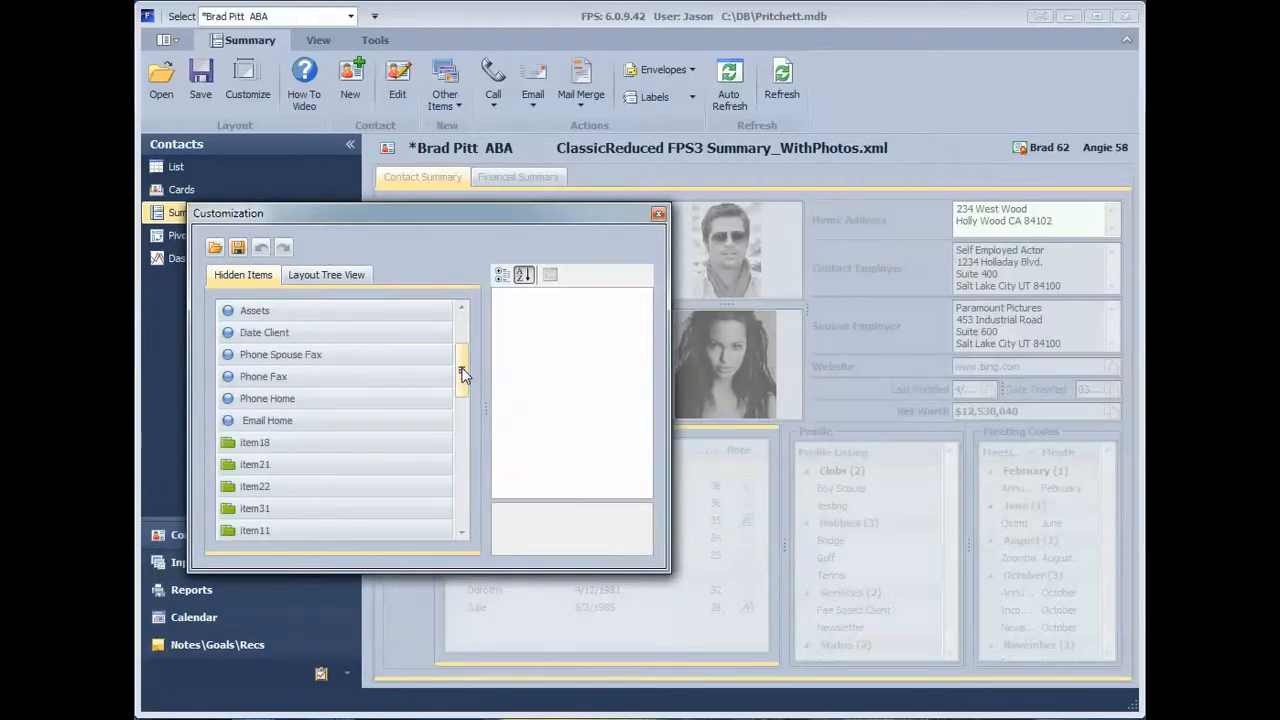
{"action": "left_click_drag", "start_coordinate": [463, 373], "coordinate": [463, 478]}
{"action": "left_click", "coordinate": [287, 448]}
{"action": "mouse_move", "coordinate": [287, 448]}
{"action": "left_mouse_down"}
{"action": "mouse_move", "coordinate": [856, 452]}
{"action": "mouse_move", "coordinate": [871, 410]}
{"action": "mouse_move", "coordinate": [873, 424]}
{"action": "mouse_move", "coordinate": [395, 441]}
{"action": "mouse_move", "coordinate": [1117, 453]}
{"action": "mouse_move", "coordinate": [790, 340]}
{"action": "mouse_move", "coordinate": [997, 395]}
{"action": "mouse_move", "coordinate": [985, 376]}
{"action": "left_mouse_up"}
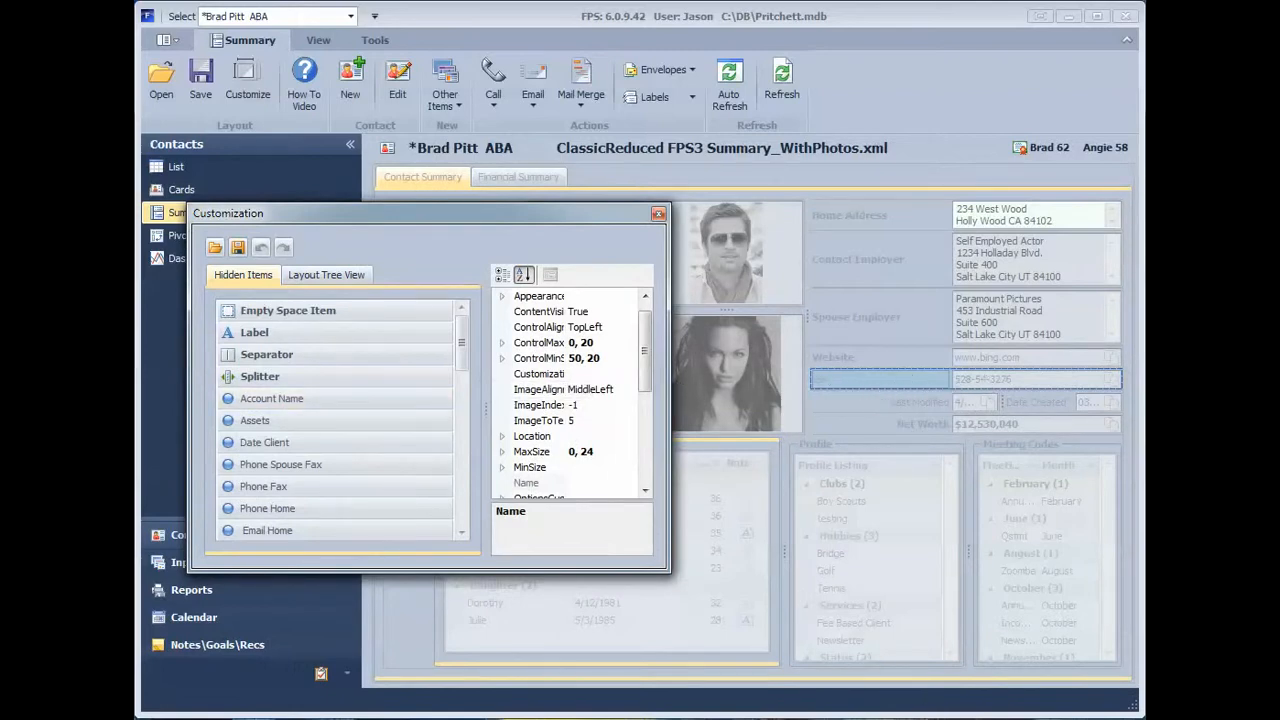
Step: Locate the Family group's splitters and the Name Printed on Reports item on the page by selecting them in the layout tree
{"action": "left_click", "coordinate": [326, 275]}
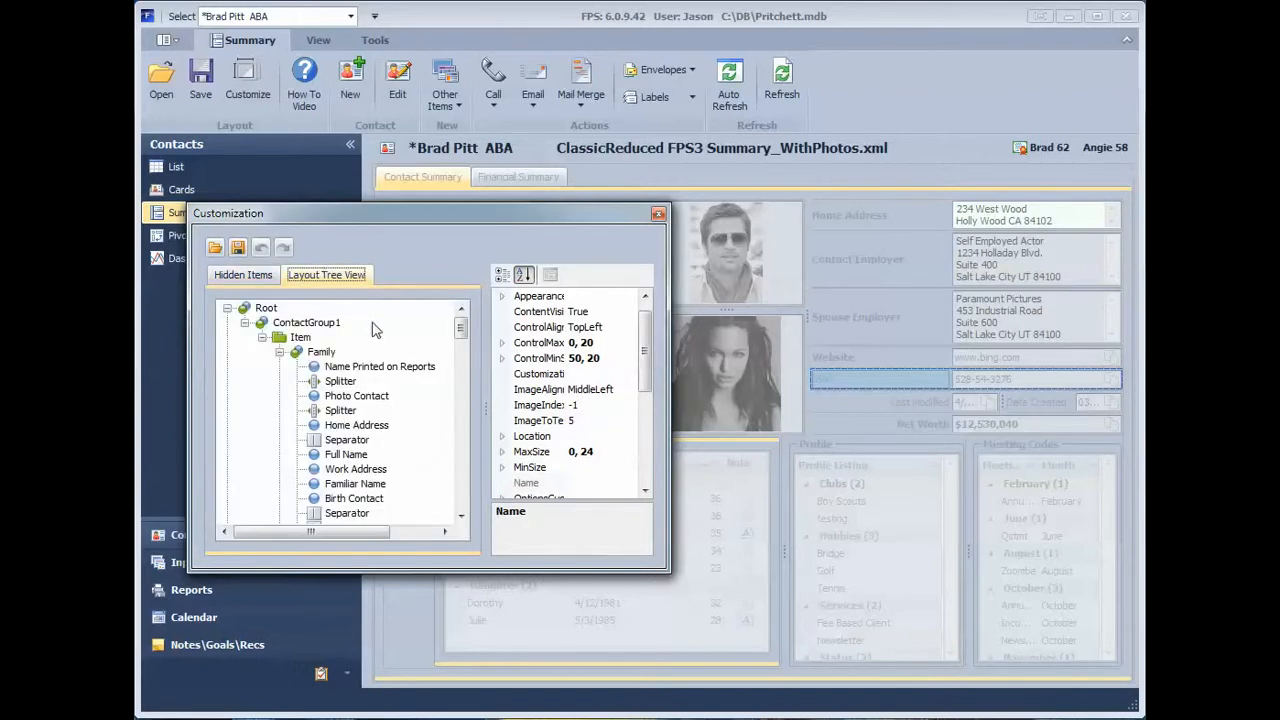
{"action": "left_click_drag", "start_coordinate": [457, 332], "coordinate": [461, 396]}
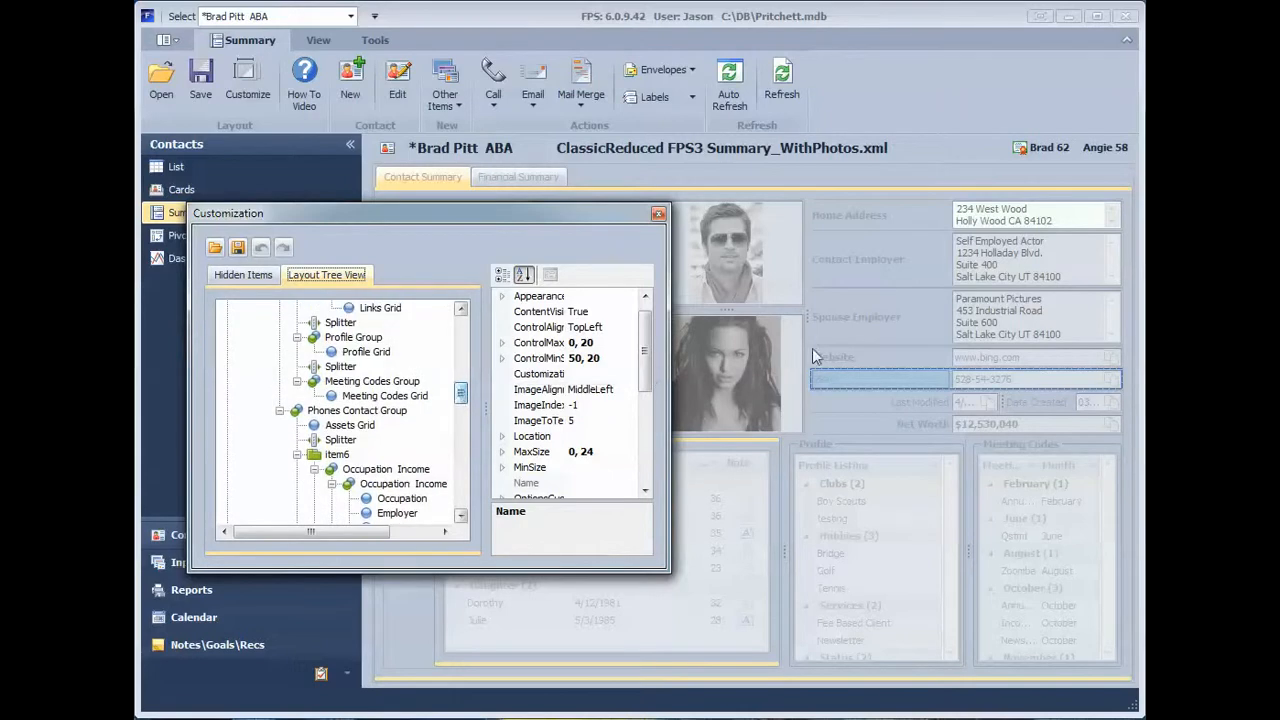
{"action": "left_click_drag", "start_coordinate": [479, 210], "coordinate": [551, 197]}
{"action": "left_click_drag", "start_coordinate": [532, 380], "coordinate": [532, 312]}
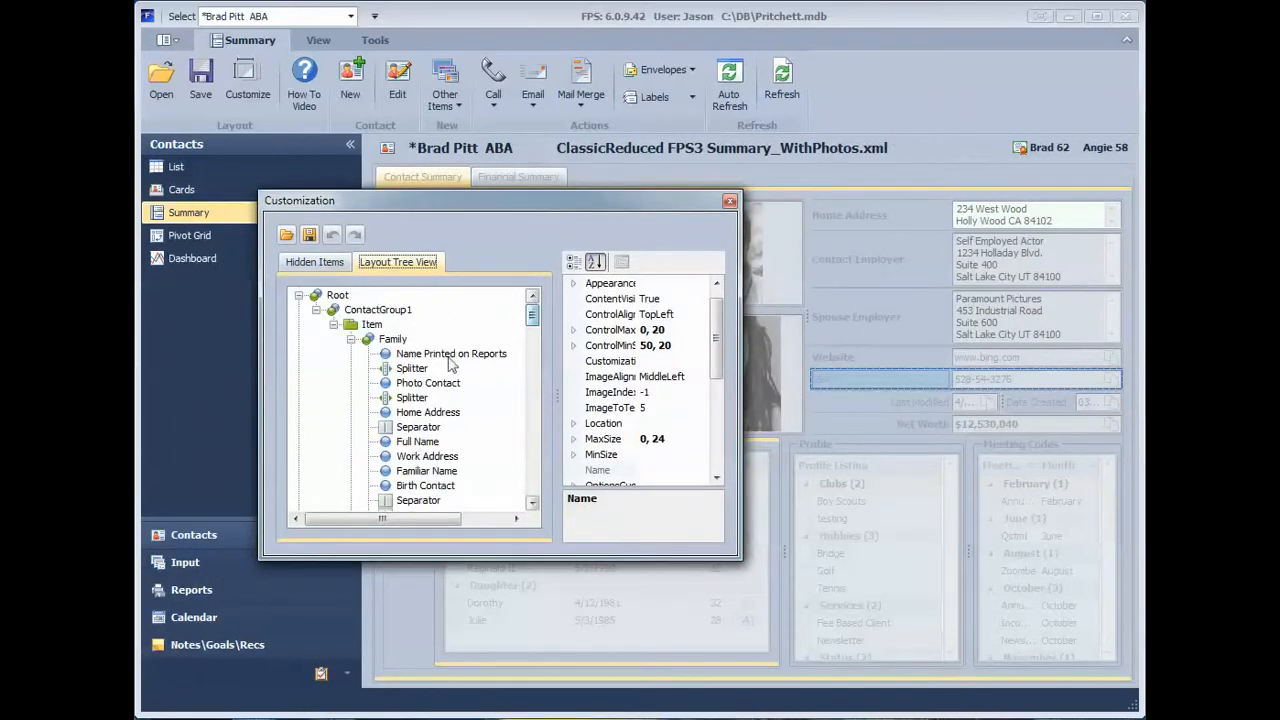
{"action": "left_click", "coordinate": [416, 398]}
{"action": "left_click", "coordinate": [414, 369]}
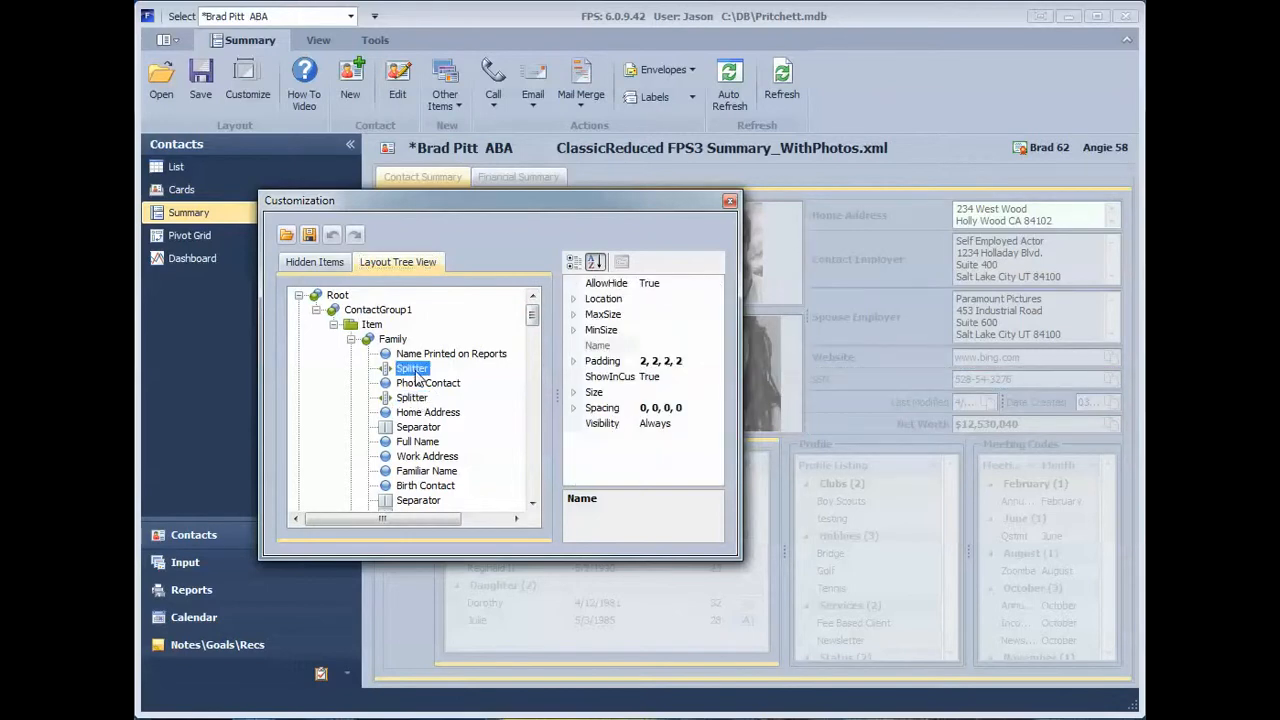
{"action": "left_click_drag", "start_coordinate": [476, 195], "coordinate": [900, 243]}
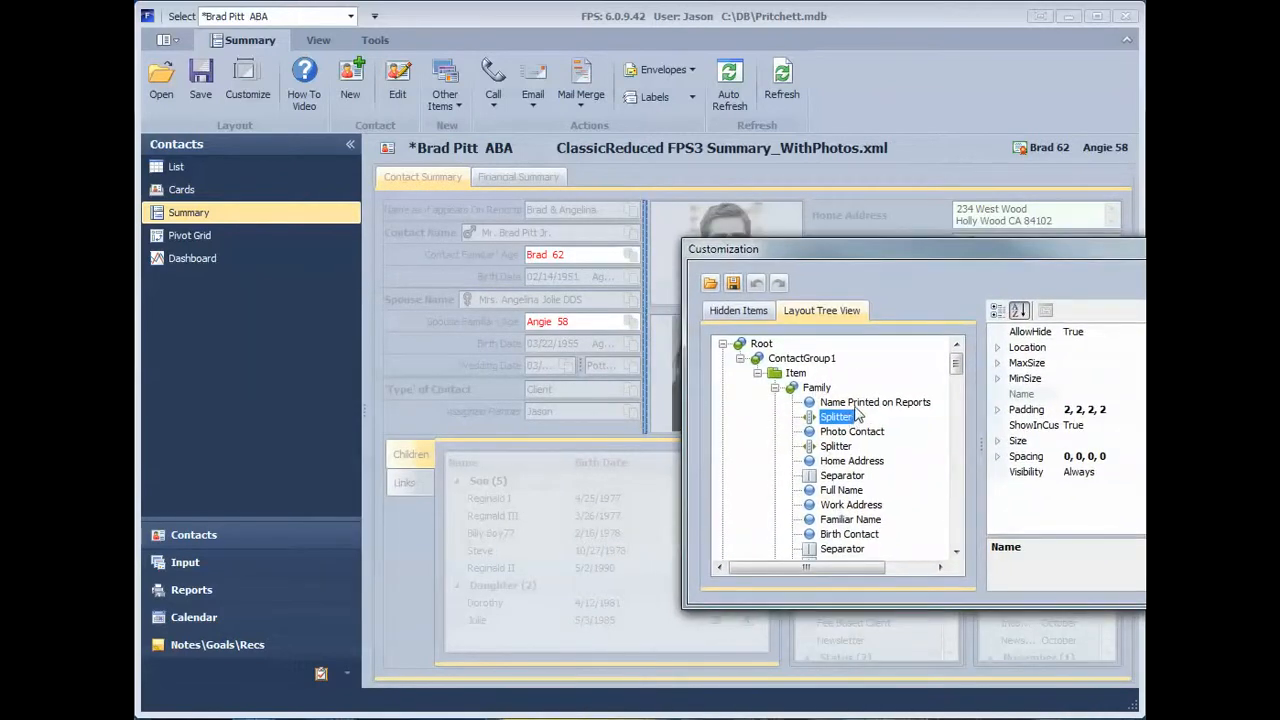
{"action": "left_click", "coordinate": [857, 404]}
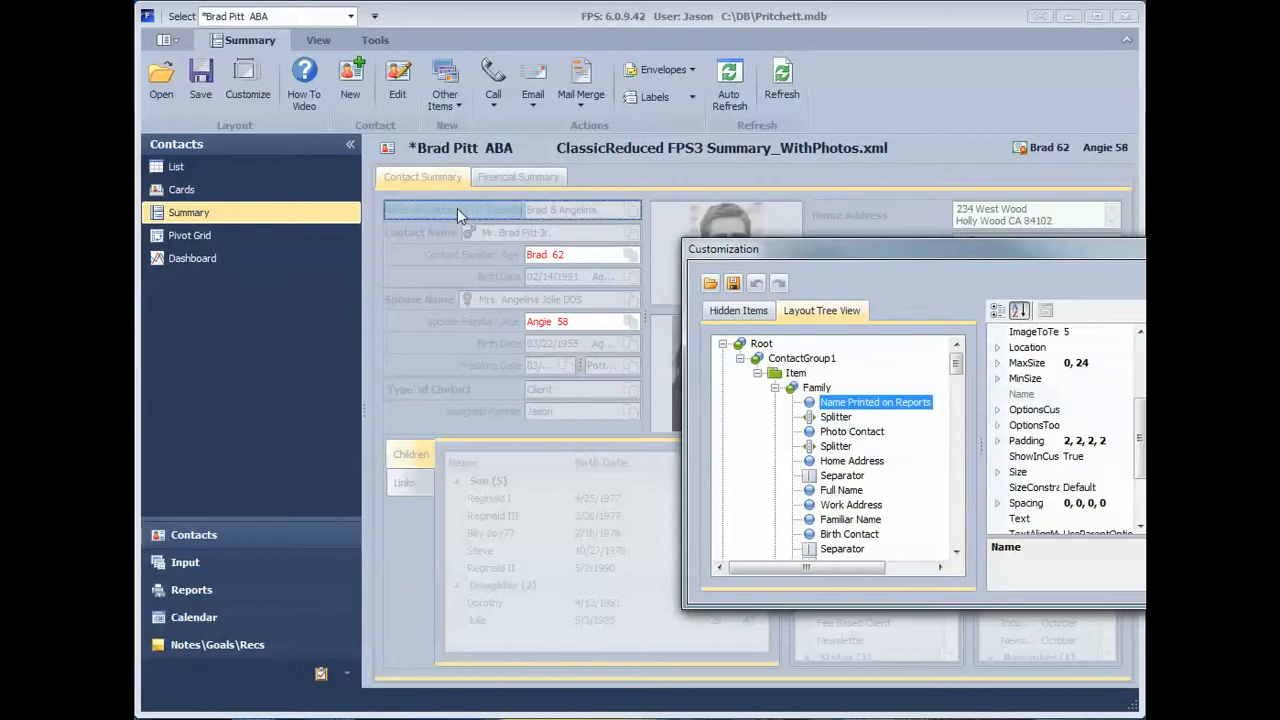
Step: Move the customization window clear of the fields and select the contact's Birth Date, Contact Employer and Website items on the page
{"action": "left_click_drag", "start_coordinate": [813, 249], "coordinate": [316, 564]}
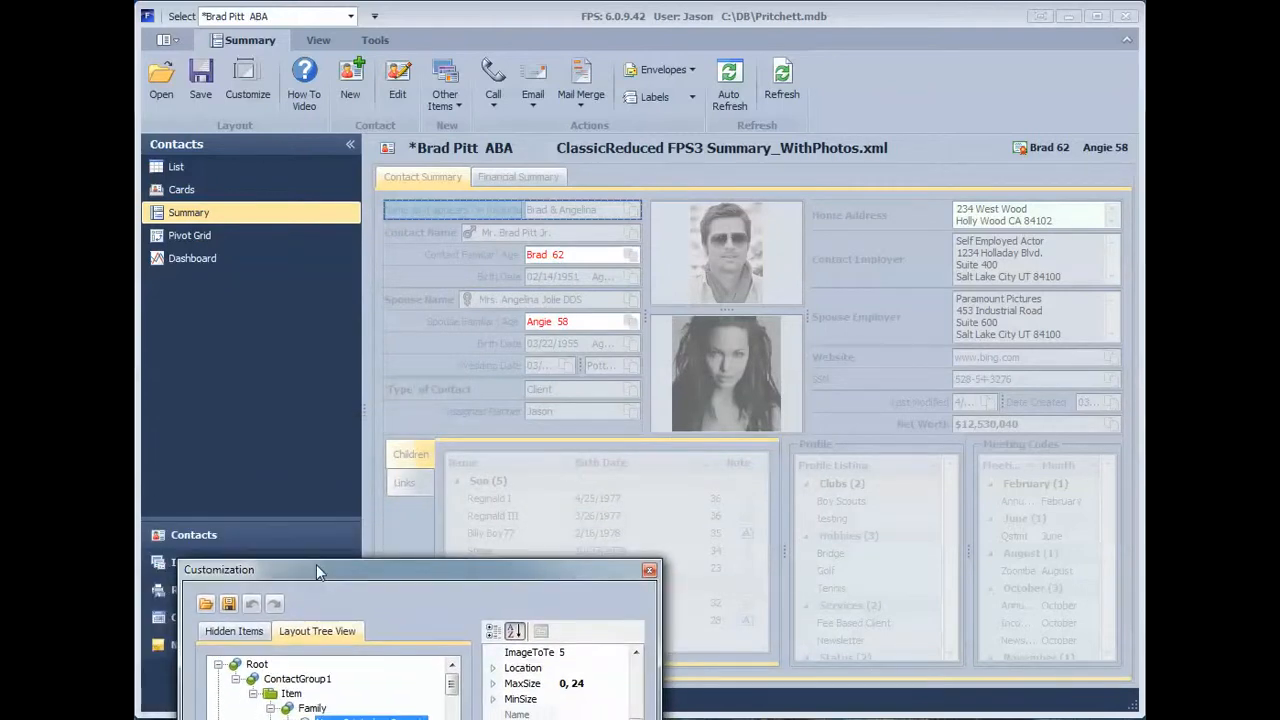
{"action": "left_click", "coordinate": [438, 275]}
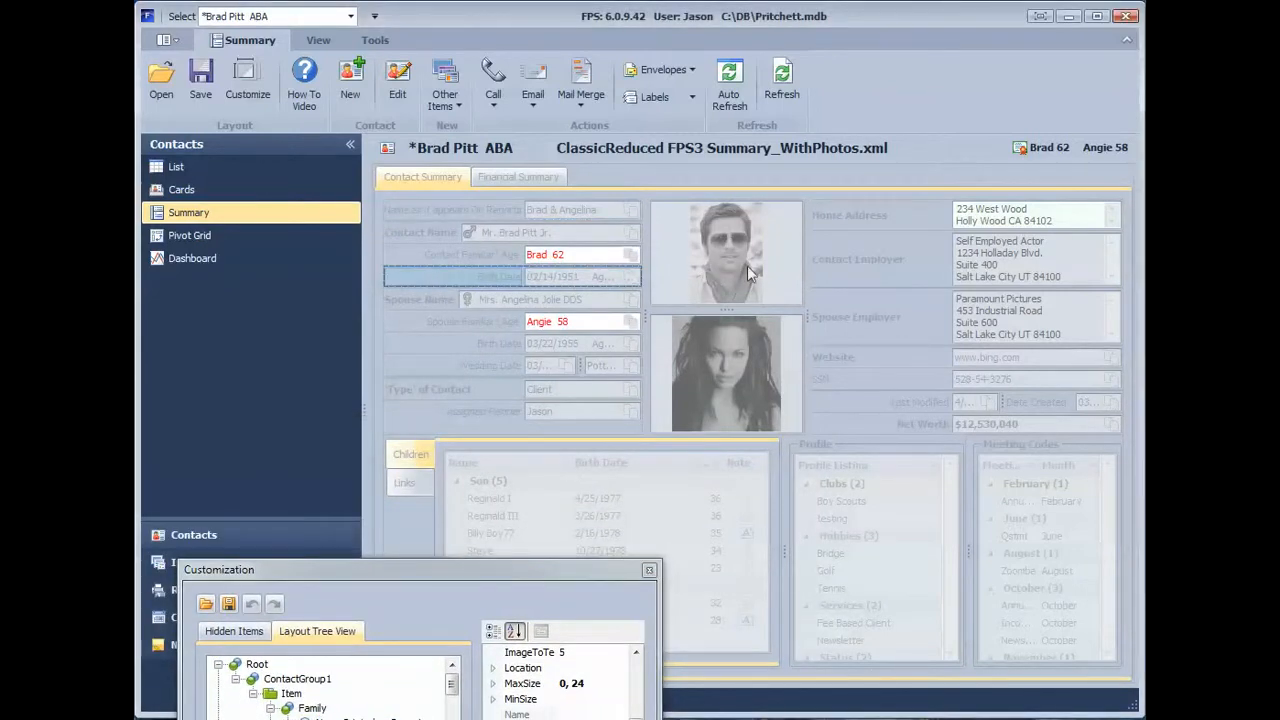
{"action": "left_click", "coordinate": [821, 260]}
{"action": "left_click", "coordinate": [838, 355]}
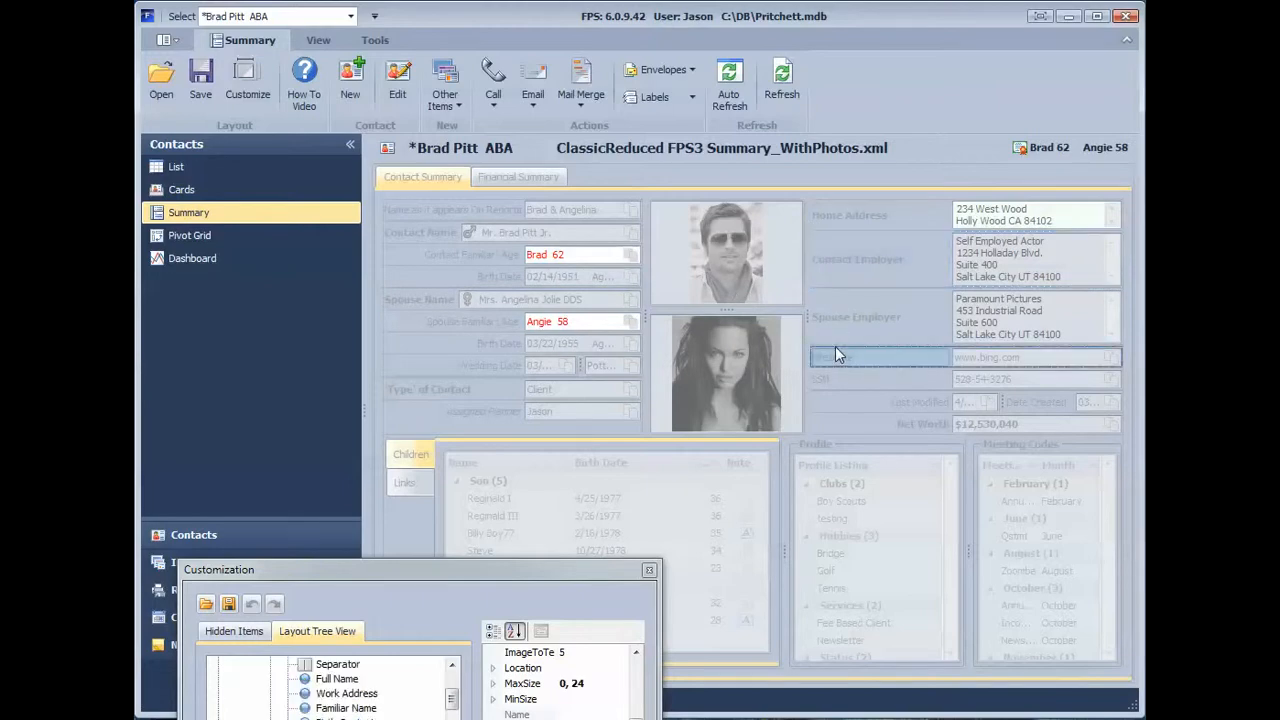
Step: Show the Financial Summary and select the contact's wages, dividend and total income items one by one
{"action": "left_click", "coordinate": [519, 179]}
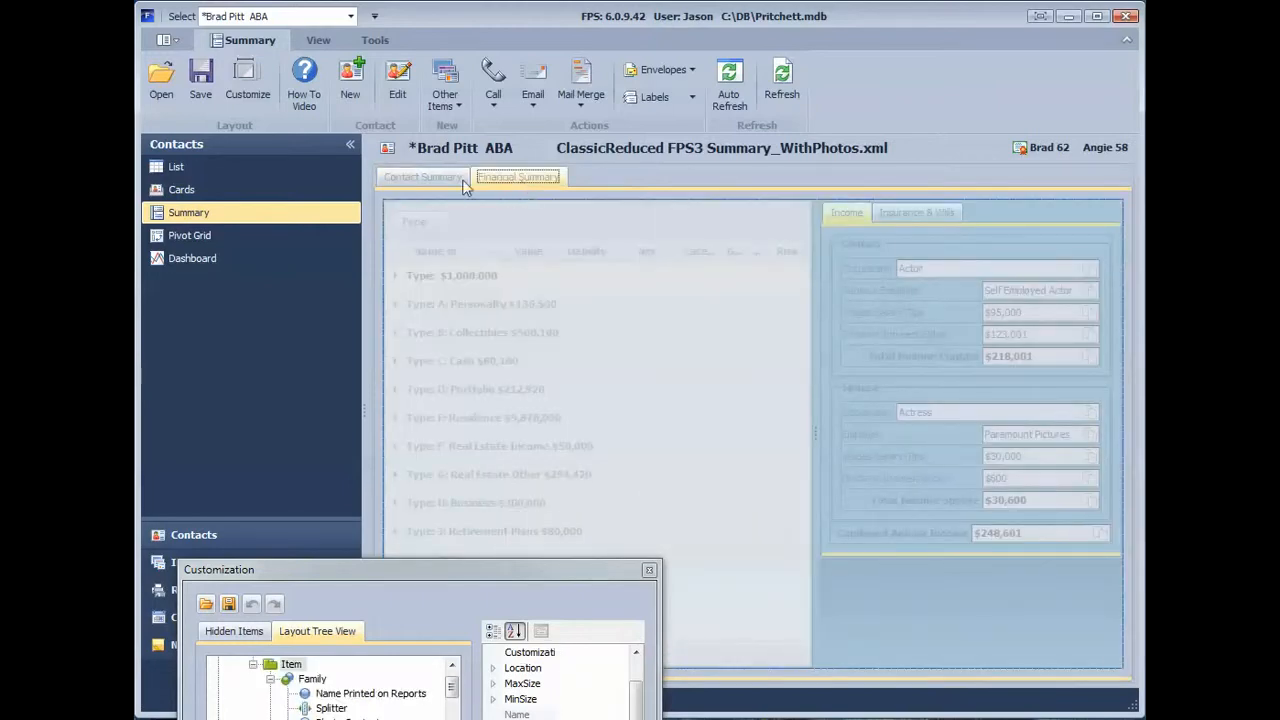
{"action": "left_click", "coordinate": [444, 179]}
{"action": "left_click", "coordinate": [501, 175]}
{"action": "left_click", "coordinate": [871, 310]}
{"action": "left_click", "coordinate": [870, 332]}
{"action": "left_click", "coordinate": [868, 356]}
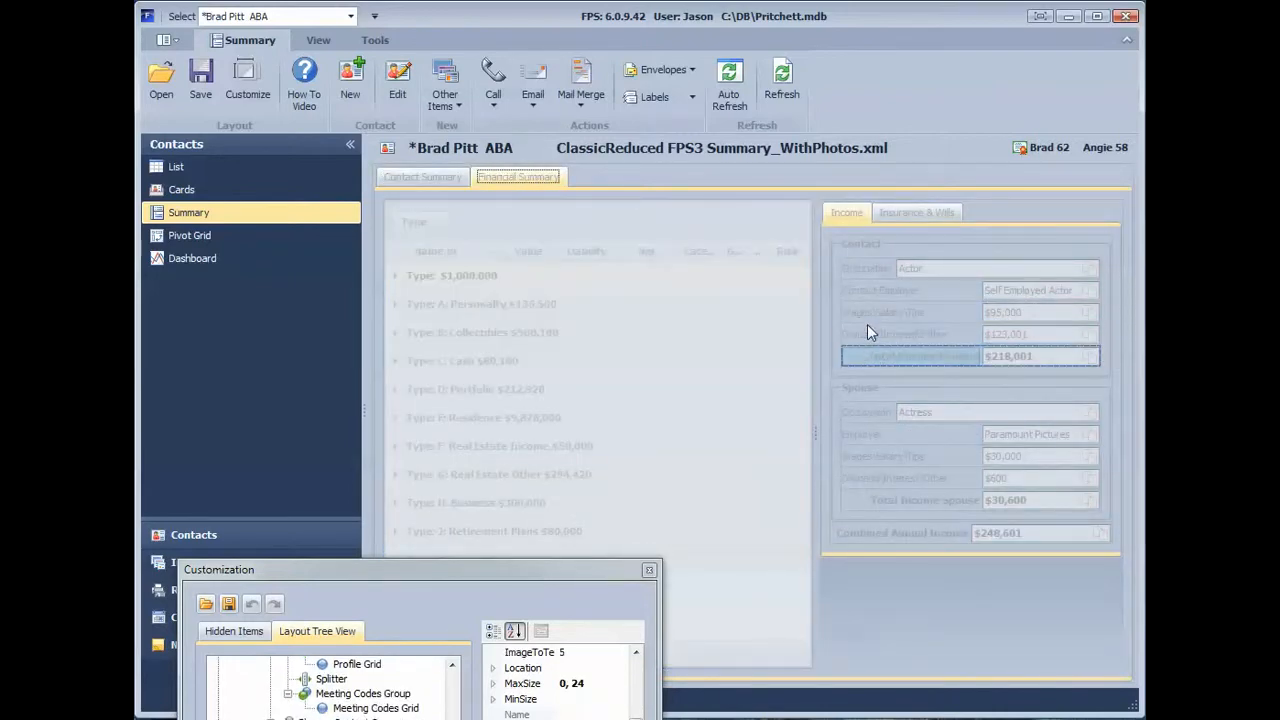
{"action": "left_click", "coordinate": [868, 315]}
{"action": "left_click", "coordinate": [868, 332]}
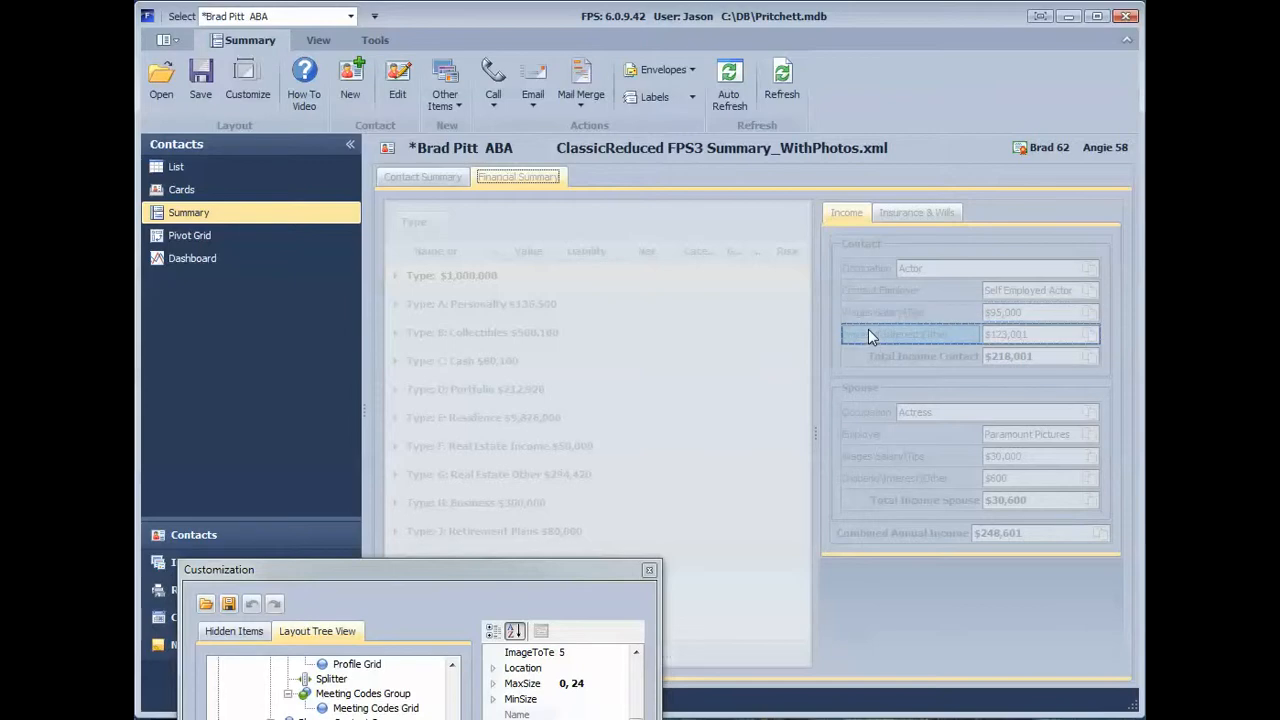
Step: Select the whole Contact income group, and view the Insurance & Wills page before returning to Income
{"action": "left_click", "coordinate": [864, 253]}
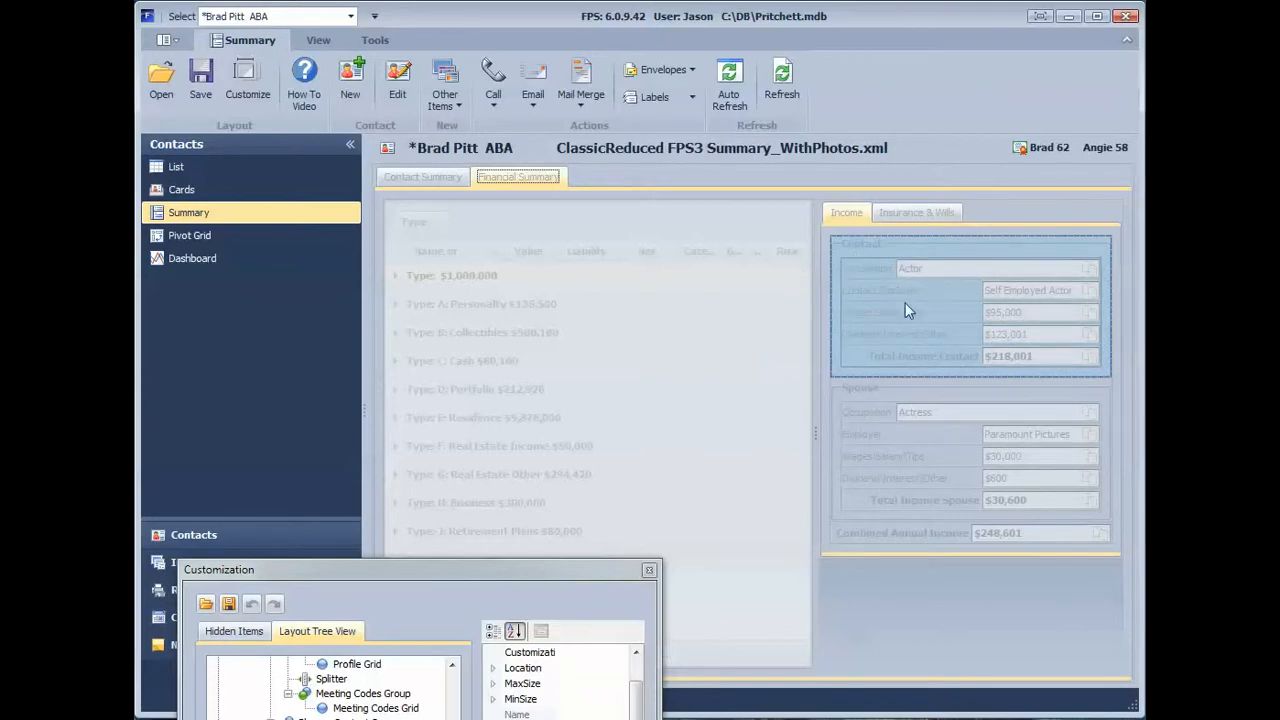
{"action": "left_click", "coordinate": [883, 218]}
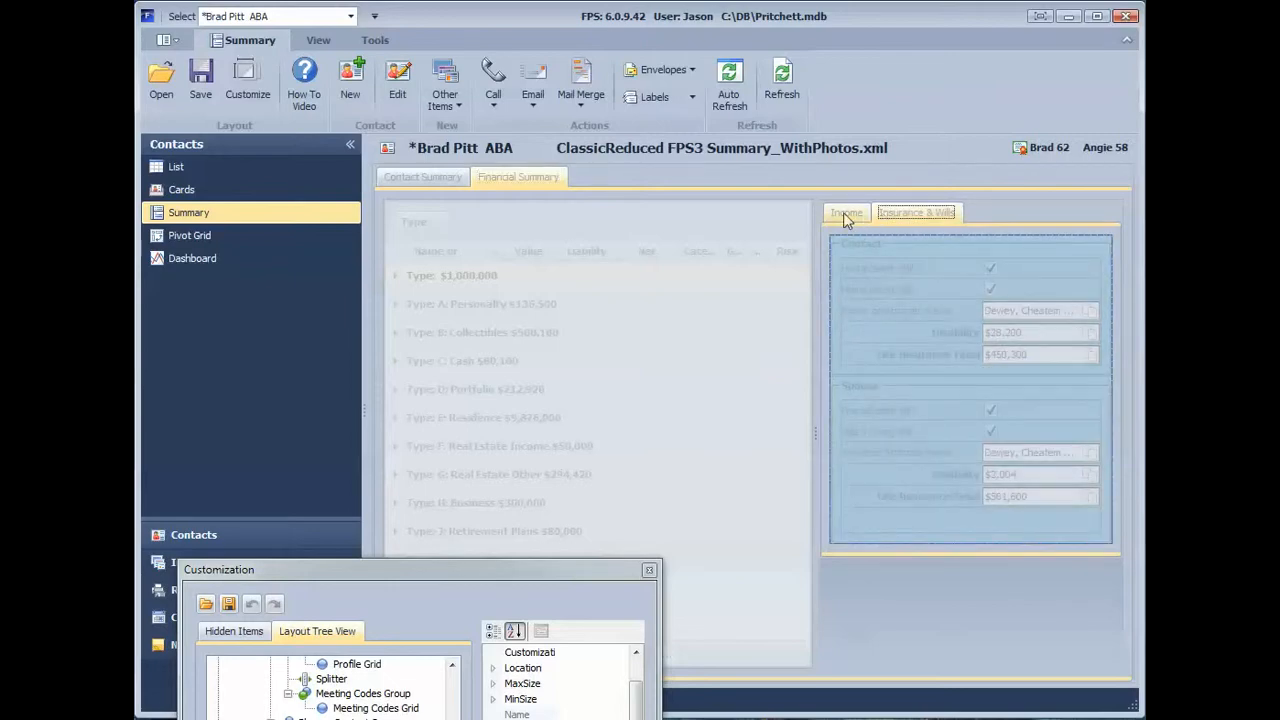
{"action": "left_click", "coordinate": [845, 216]}
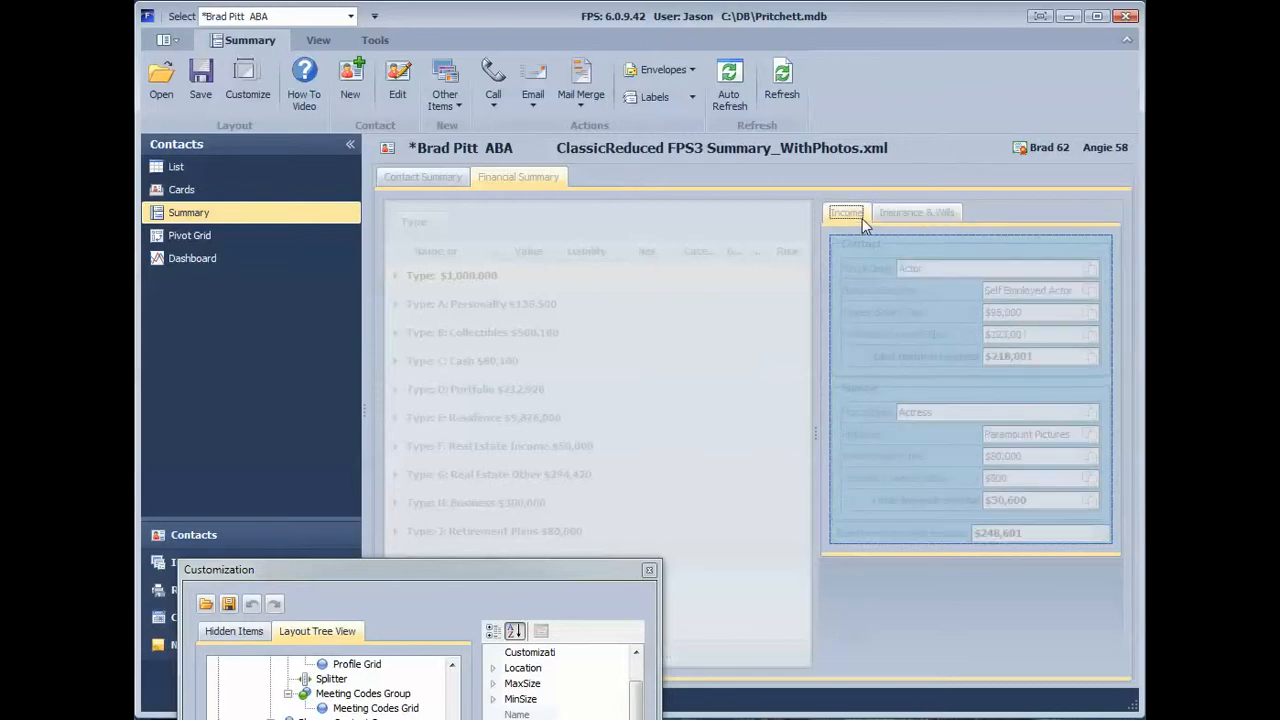
Step: Select the contact's Occupation item on the Income page and examine its layout options without applying any
{"action": "left_click", "coordinate": [859, 268]}
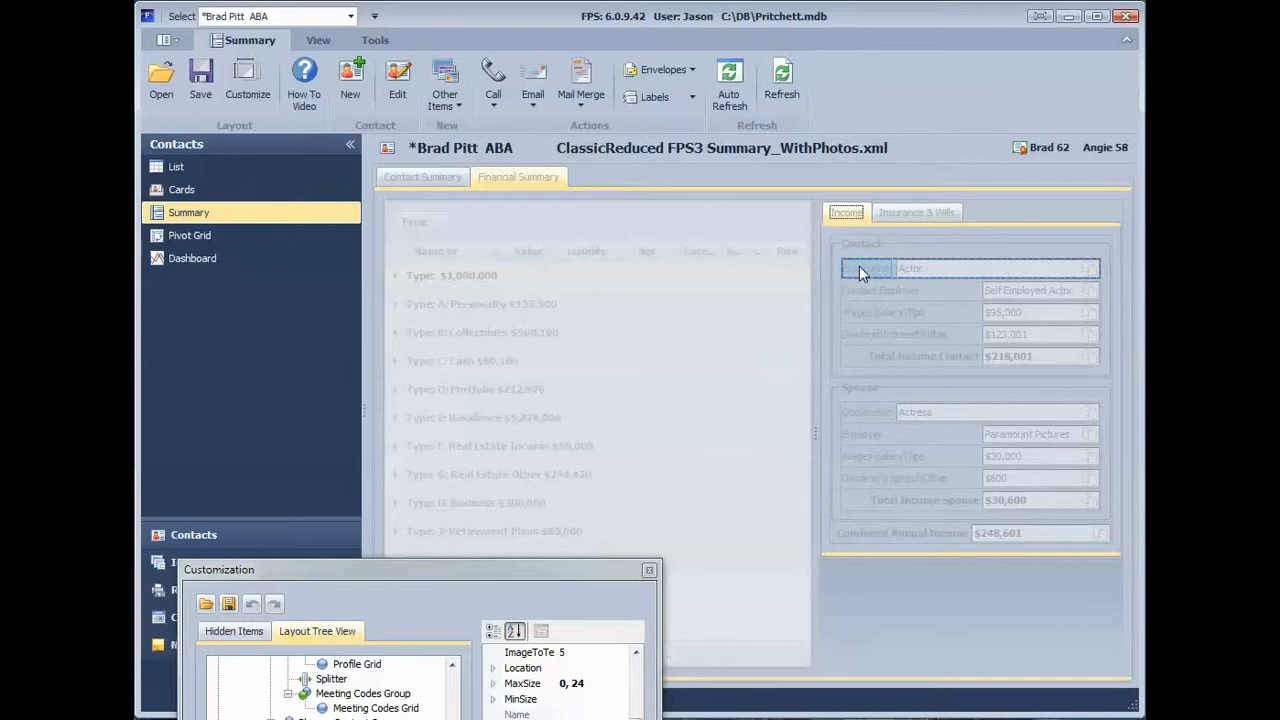
{"action": "right_click", "coordinate": [865, 272]}
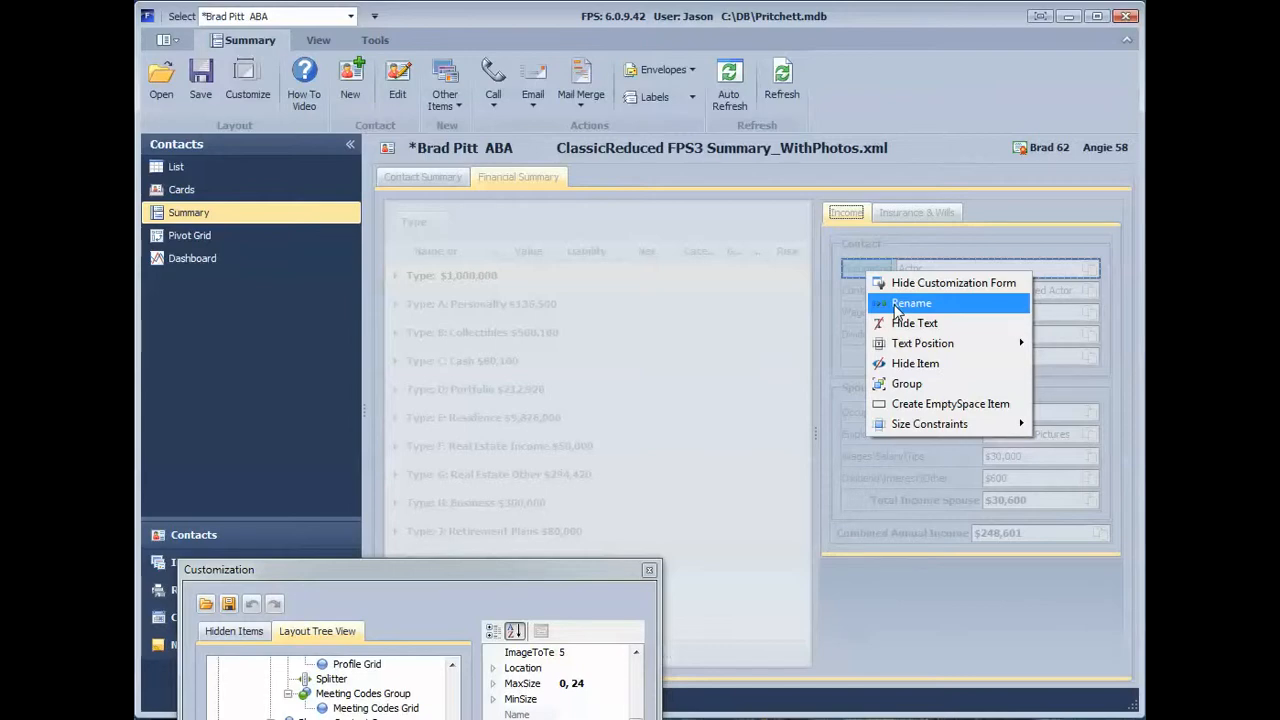
{"action": "left_click", "coordinate": [853, 277]}
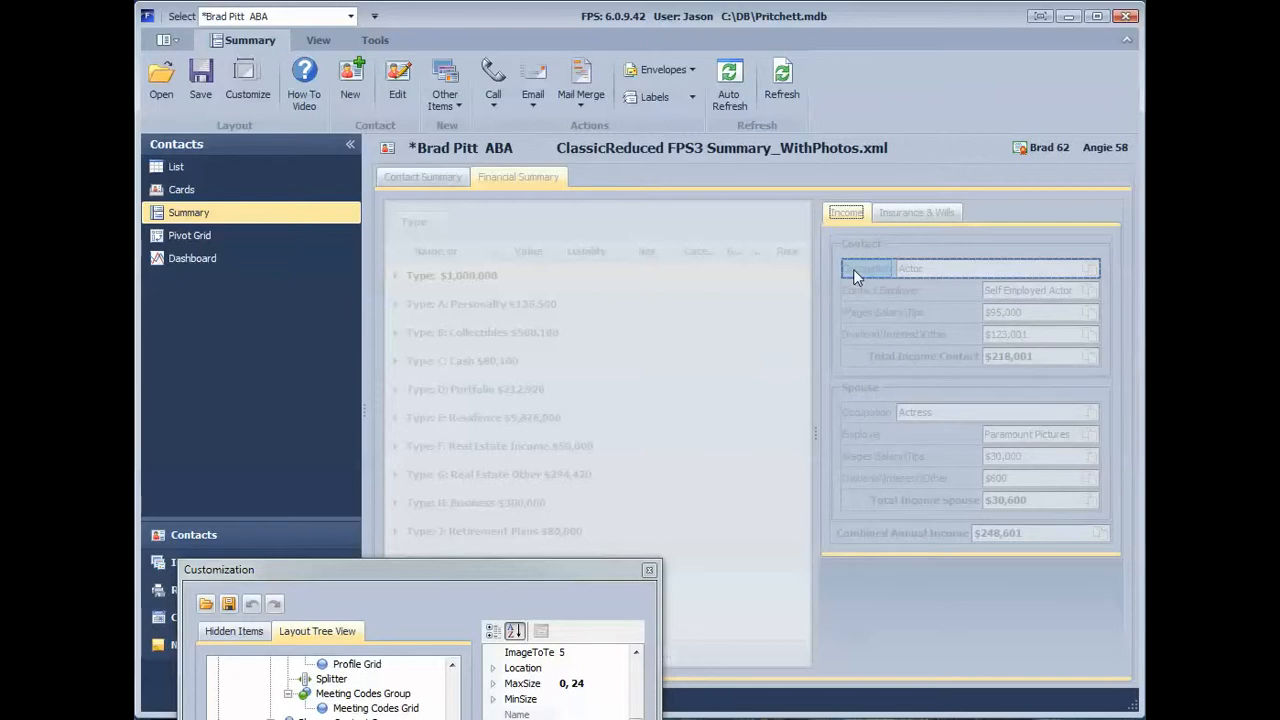
Step: Move the contact's Occupation item below the wages field and further down below the dividend field
{"action": "mouse_move", "coordinate": [853, 270]}
{"action": "left_mouse_down"}
{"action": "mouse_move", "coordinate": [900, 345]}
{"action": "mouse_move", "coordinate": [901, 325]}
{"action": "left_mouse_up"}
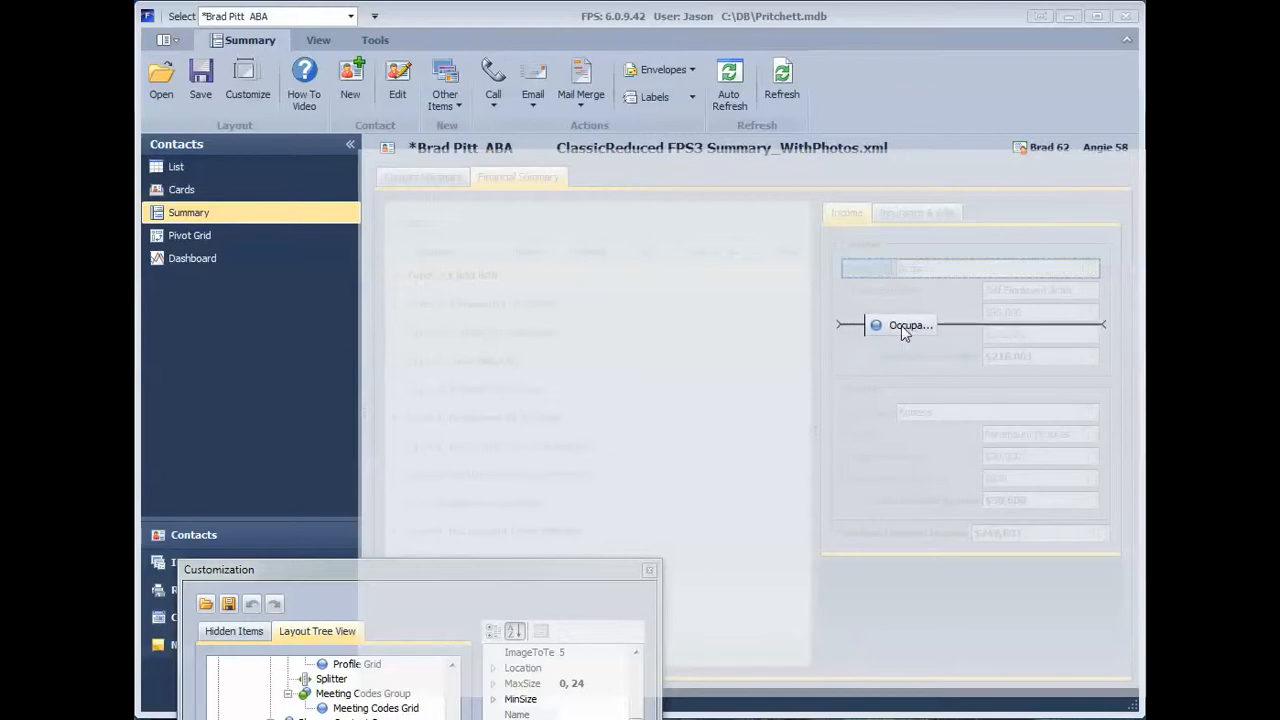
{"action": "left_click_drag", "start_coordinate": [901, 325], "coordinate": [901, 325]}
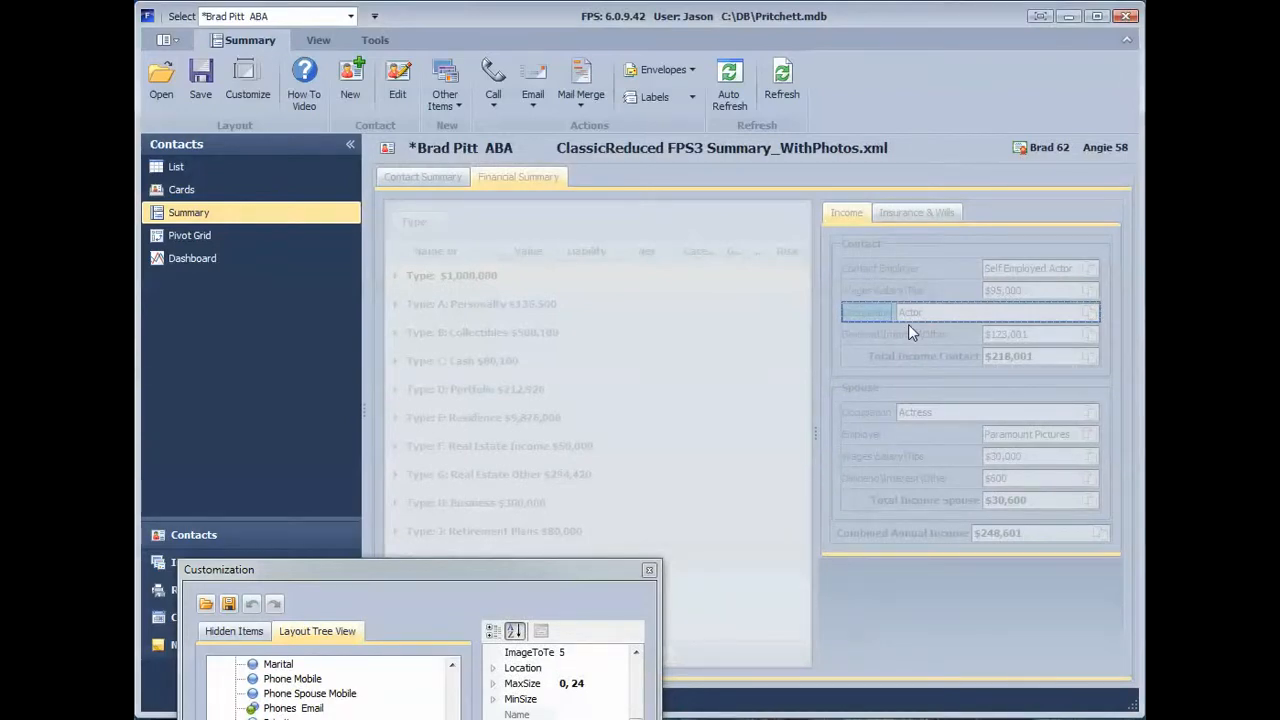
{"action": "mouse_move", "coordinate": [861, 313]}
{"action": "left_mouse_down"}
{"action": "mouse_move", "coordinate": [878, 403]}
{"action": "mouse_move", "coordinate": [860, 366]}
{"action": "mouse_move", "coordinate": [925, 345]}
{"action": "mouse_move", "coordinate": [920, 323]}
{"action": "left_mouse_up"}
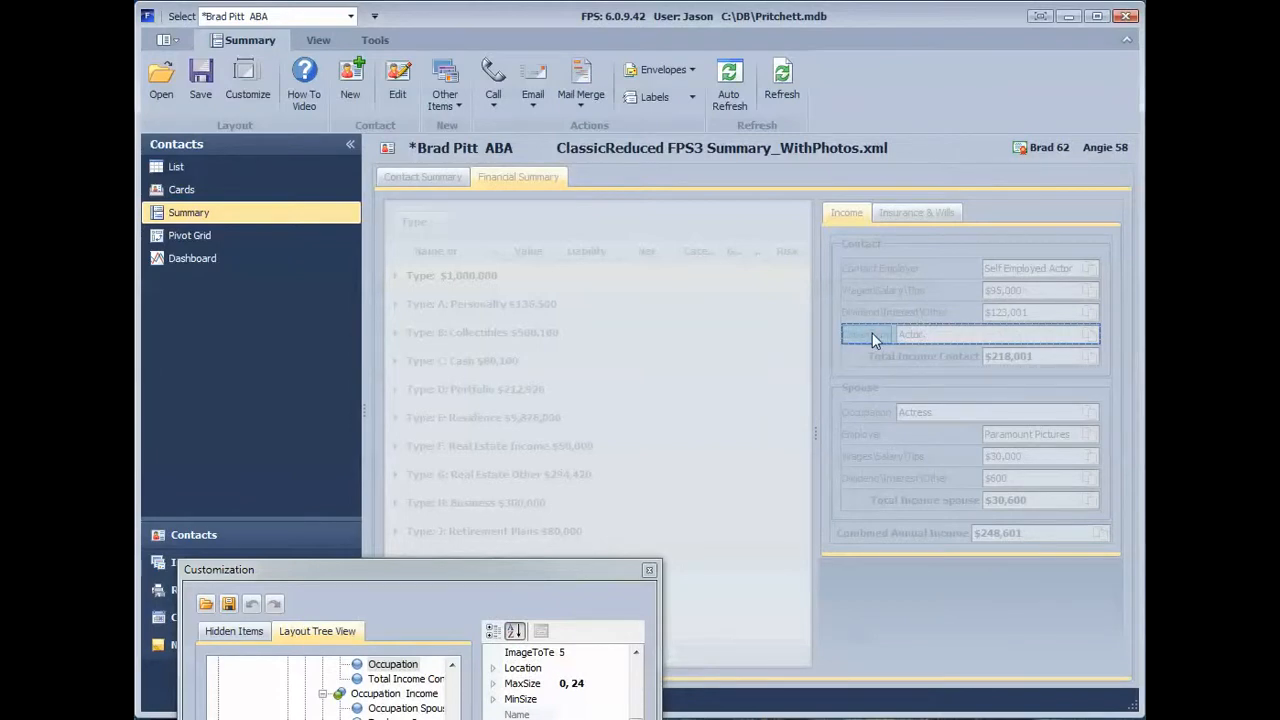
Step: Move the Occupation item to the top of the Contact group on Insurance & Wills, and compare that page with Income
{"action": "mouse_move", "coordinate": [873, 338]}
{"action": "left_mouse_down"}
{"action": "mouse_move", "coordinate": [877, 293]}
{"action": "mouse_move", "coordinate": [932, 215]}
{"action": "mouse_move", "coordinate": [940, 268]}
{"action": "left_mouse_up"}
{"action": "left_click", "coordinate": [882, 289]}
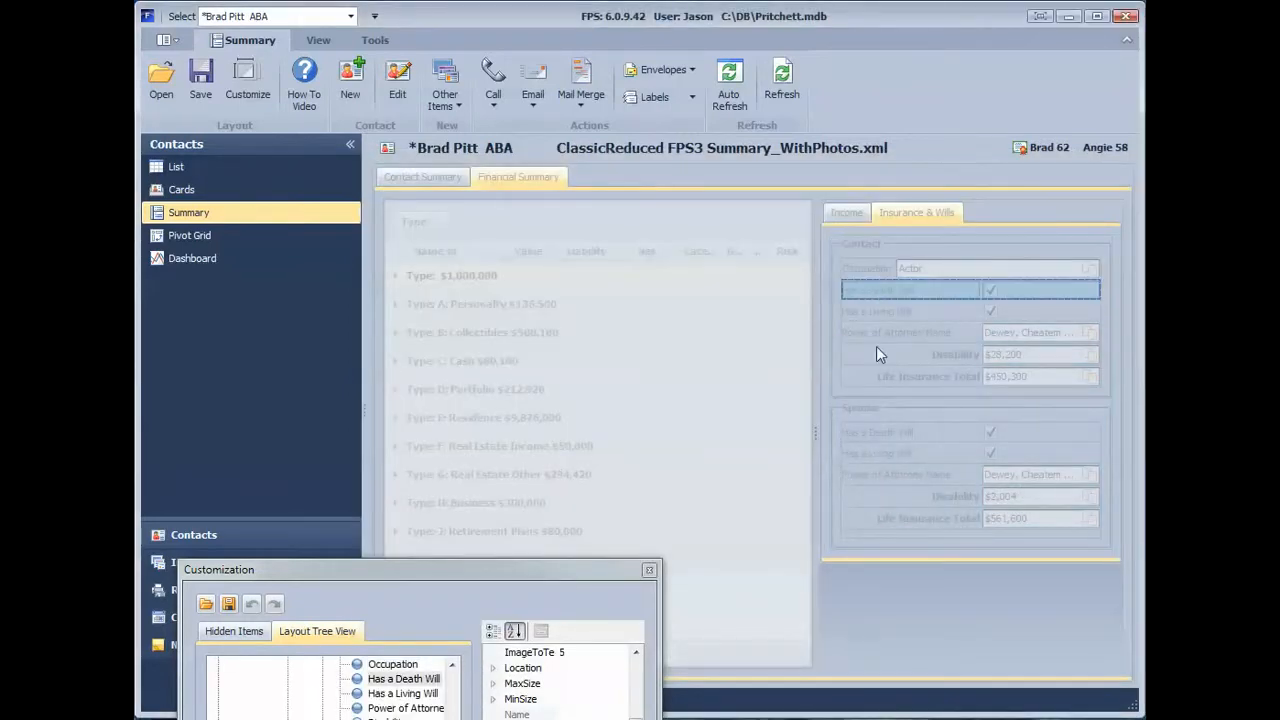
{"action": "left_click", "coordinate": [846, 211]}
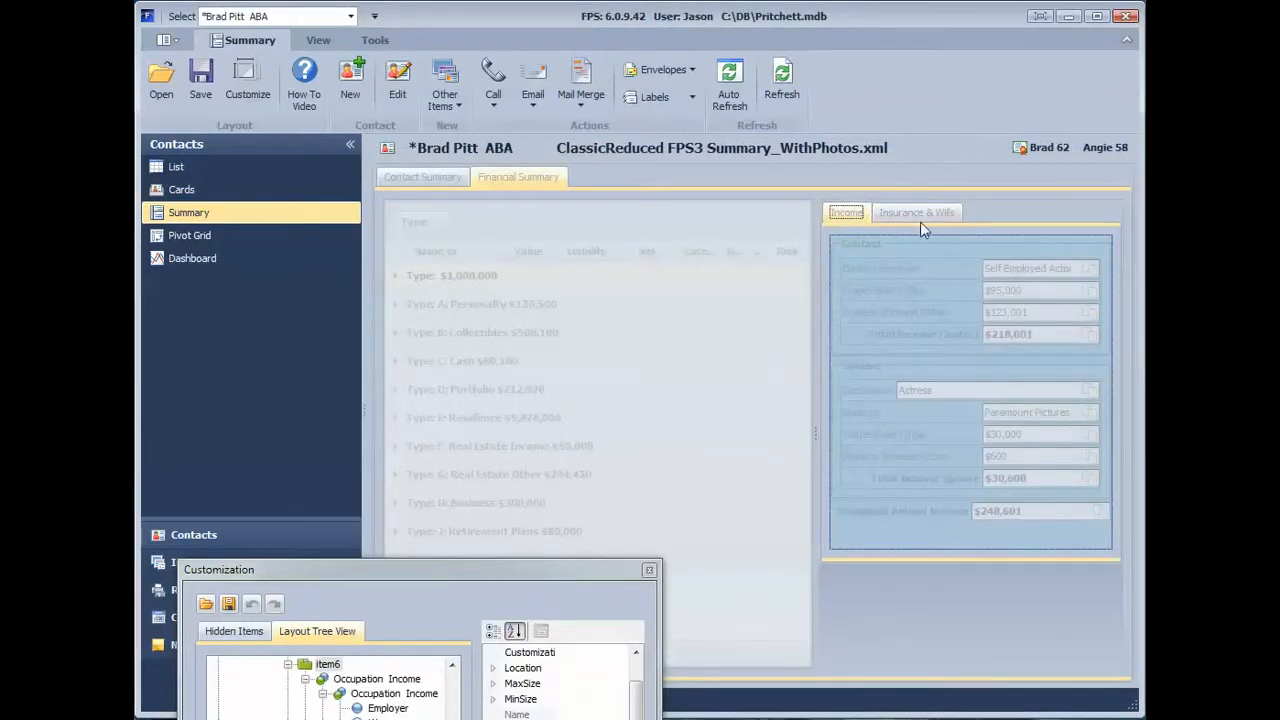
{"action": "left_click", "coordinate": [920, 220]}
Step: Move the Occupation item from Insurance & Wills to the Contact Summary page, directly above Contact Name
{"action": "left_click", "coordinate": [874, 275]}
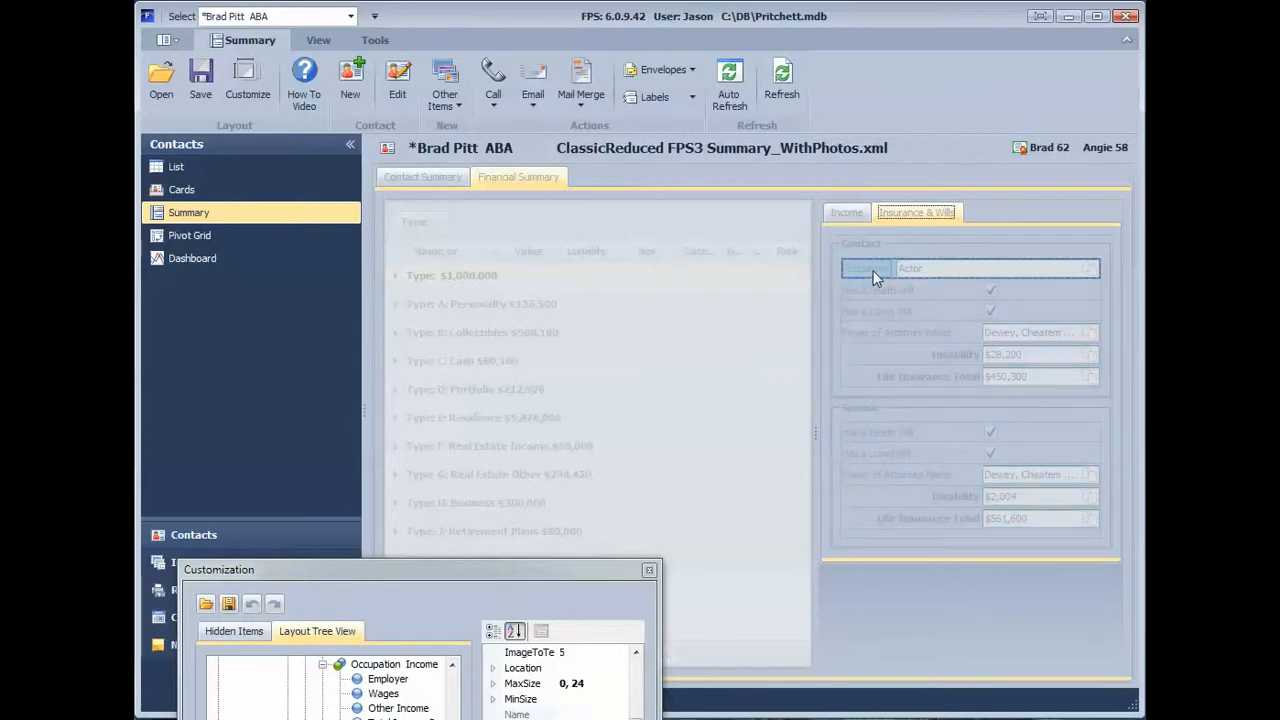
{"action": "left_click_drag", "start_coordinate": [868, 271], "coordinate": [516, 230]}
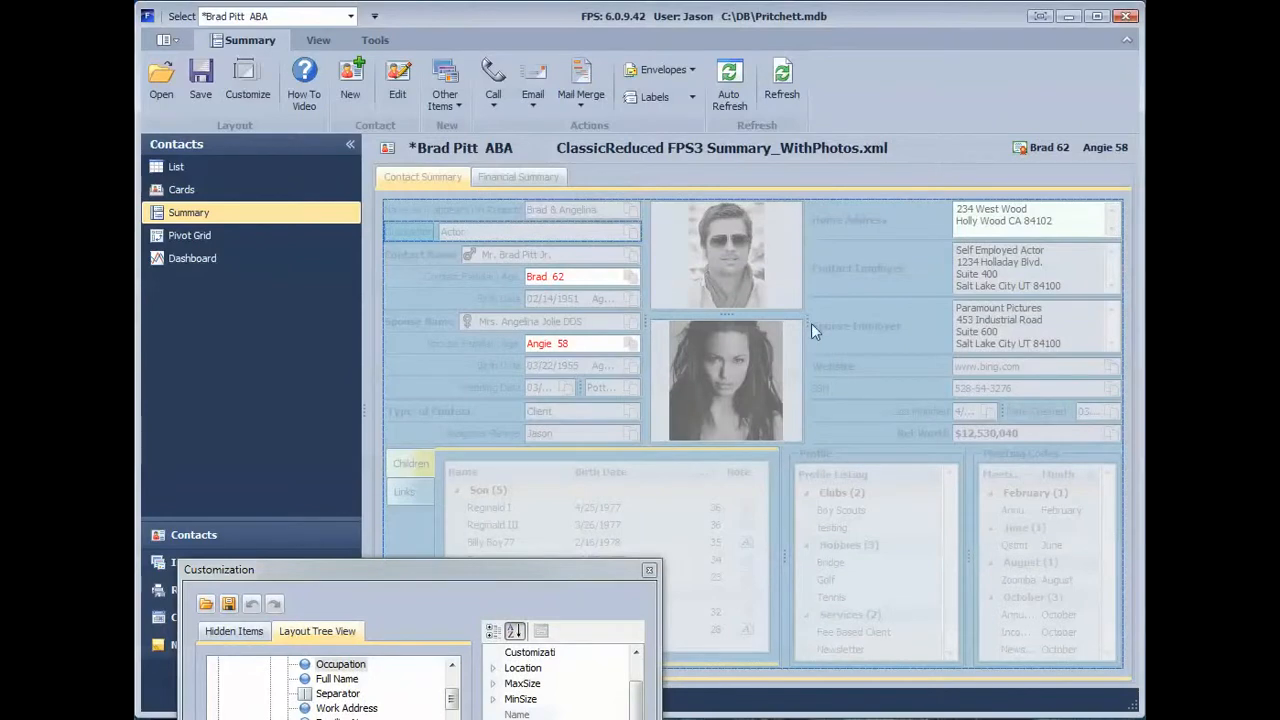
{"action": "right_click", "coordinate": [420, 238]}
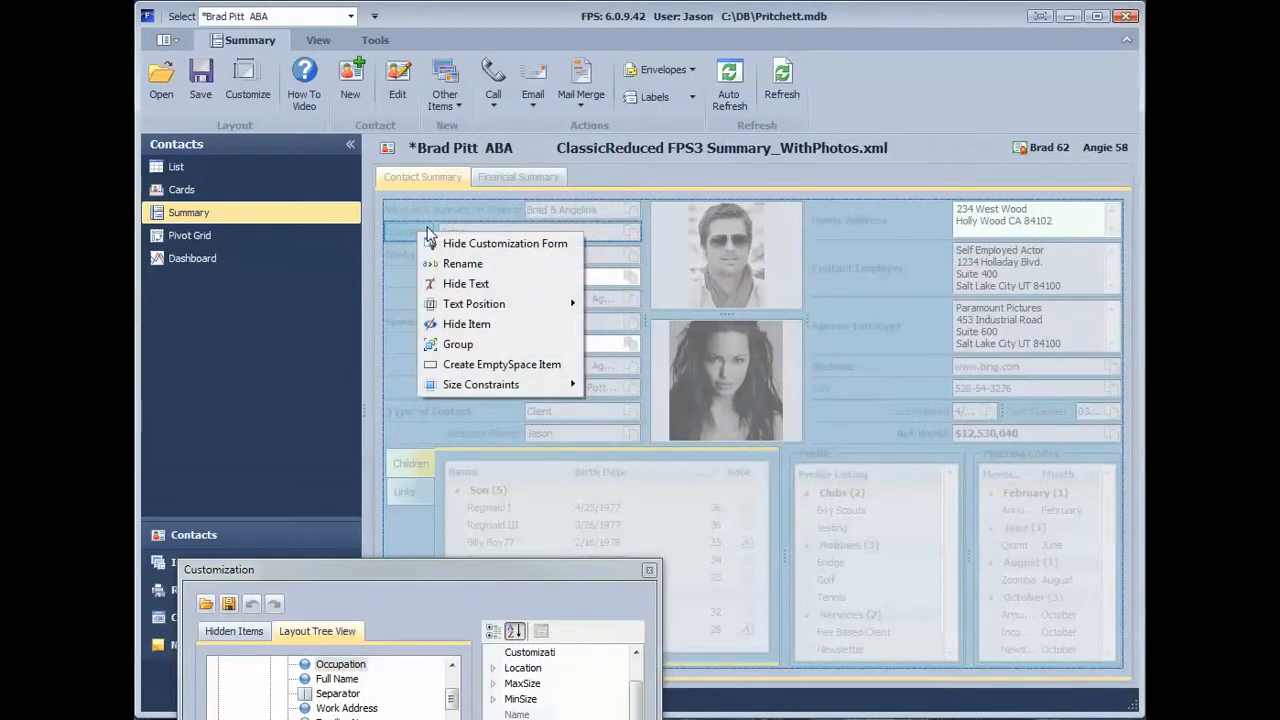
{"action": "left_click", "coordinate": [450, 263]}
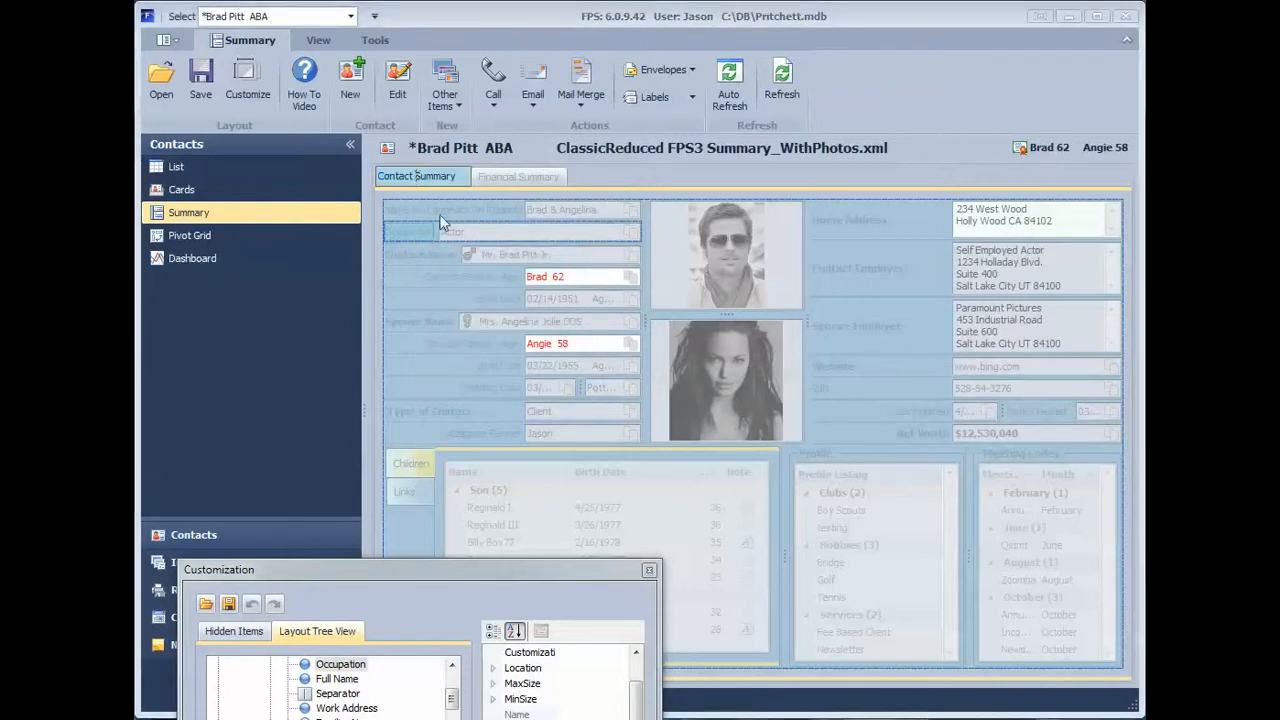
{"action": "left_click", "coordinate": [431, 238]}
{"action": "left_click", "coordinate": [400, 254]}
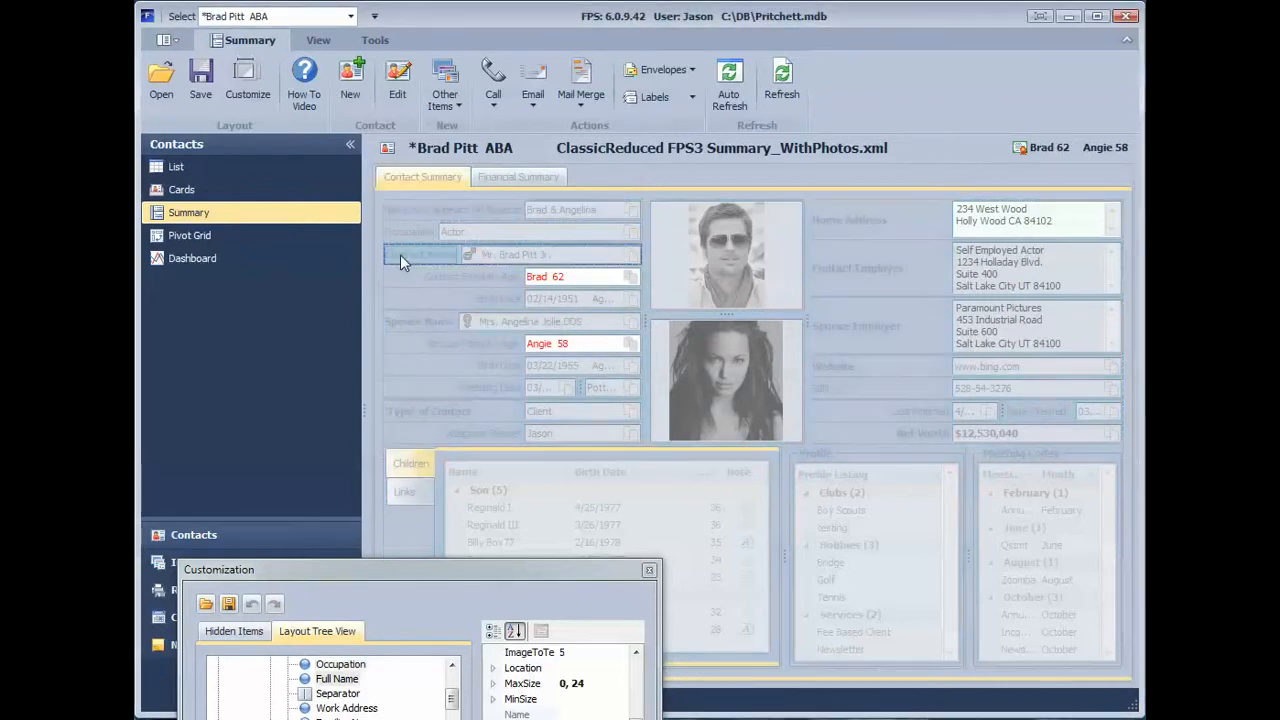
Step: Rename the Occupation item above Contact Name on the Contact Summary page as Job
{"action": "right_click", "coordinate": [413, 232]}
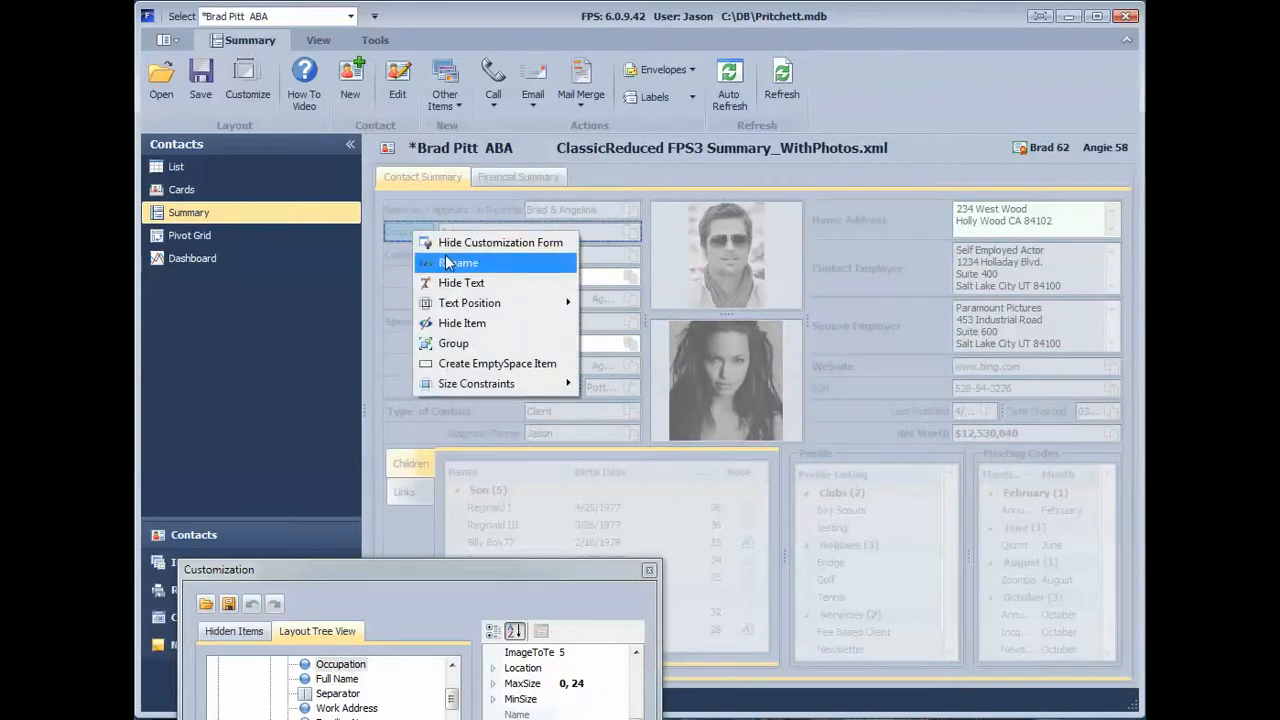
{"action": "left_click", "coordinate": [445, 260]}
{"action": "key", "text": "BackSpace"}
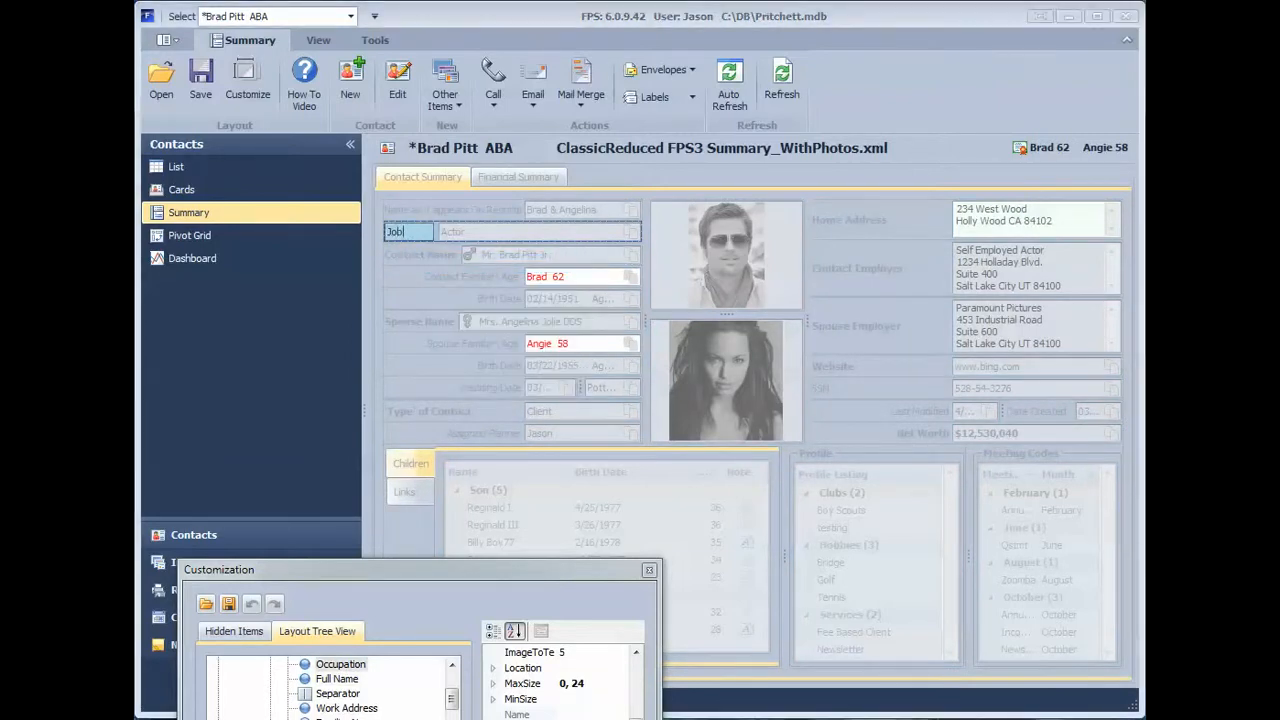
{"action": "key", "text": "Return"}
{"action": "left_click", "coordinate": [422, 256]}
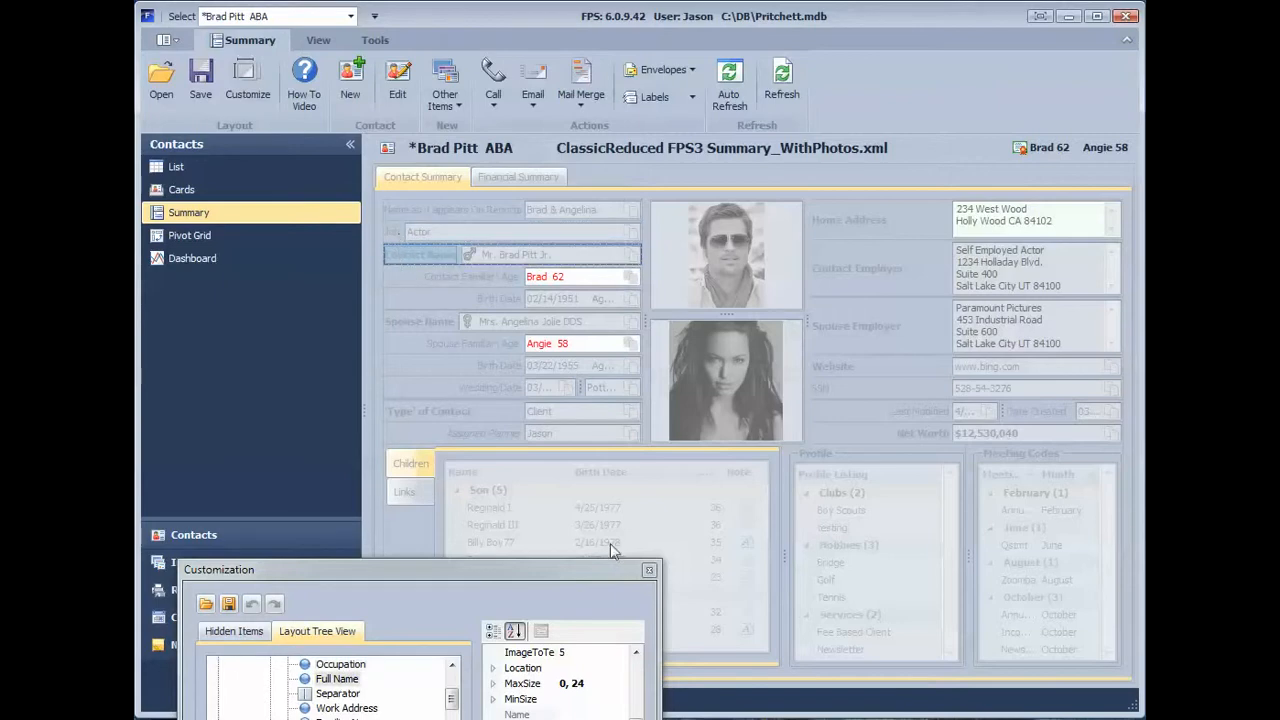
Step: Show the Income page of the Financial Summary and select the Contact group's employer, wages, dividend and total items together
{"action": "left_click", "coordinate": [486, 177]}
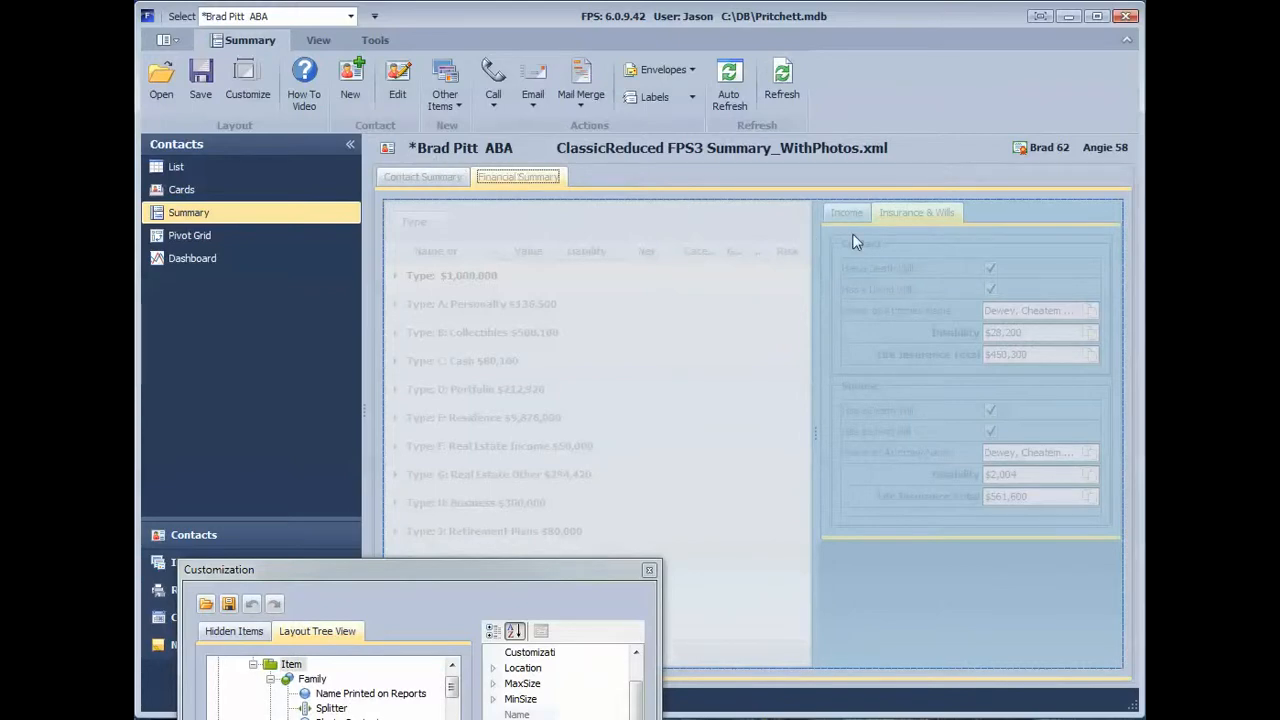
{"action": "left_click", "coordinate": [872, 265]}
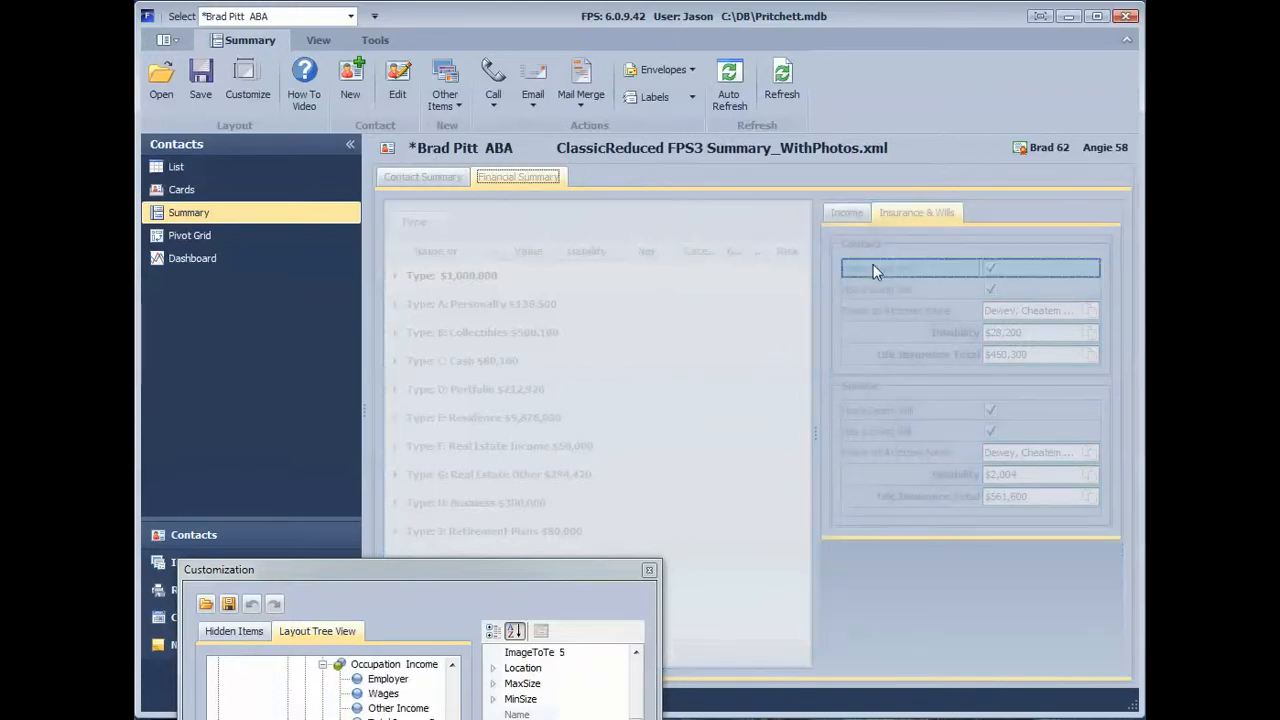
{"action": "left_click", "coordinate": [846, 212]}
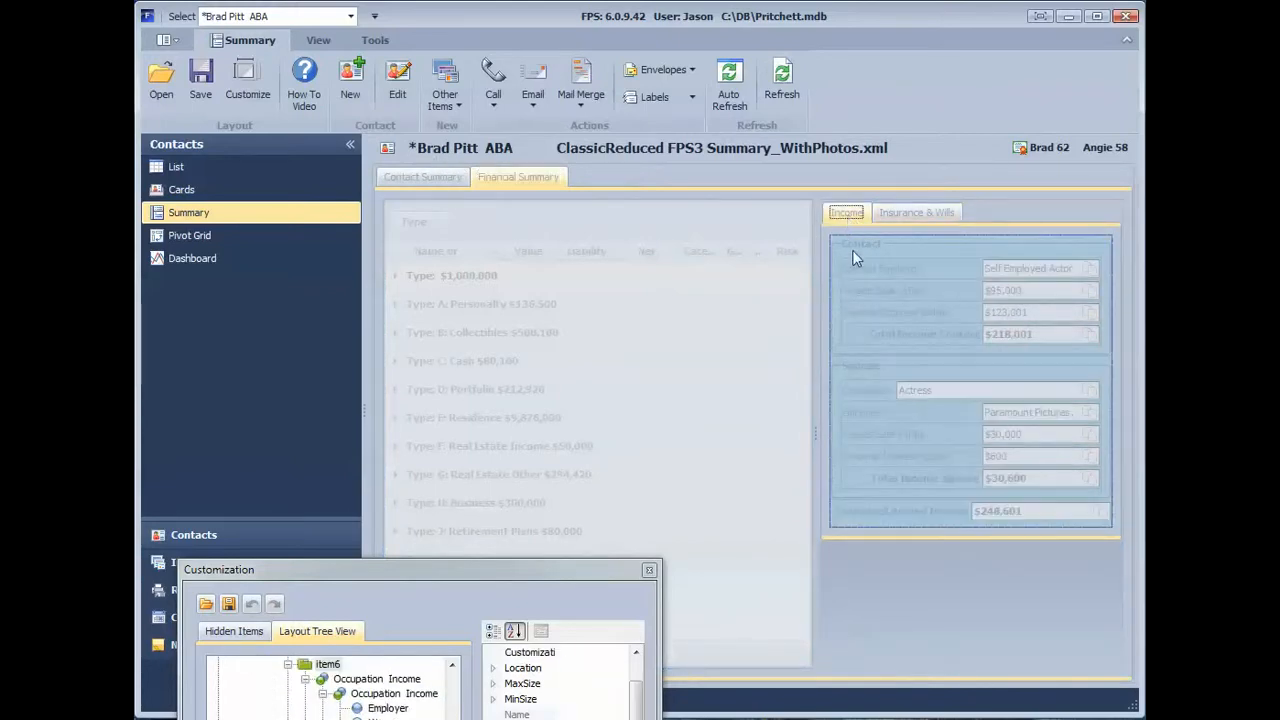
{"action": "left_click", "coordinate": [860, 272]}
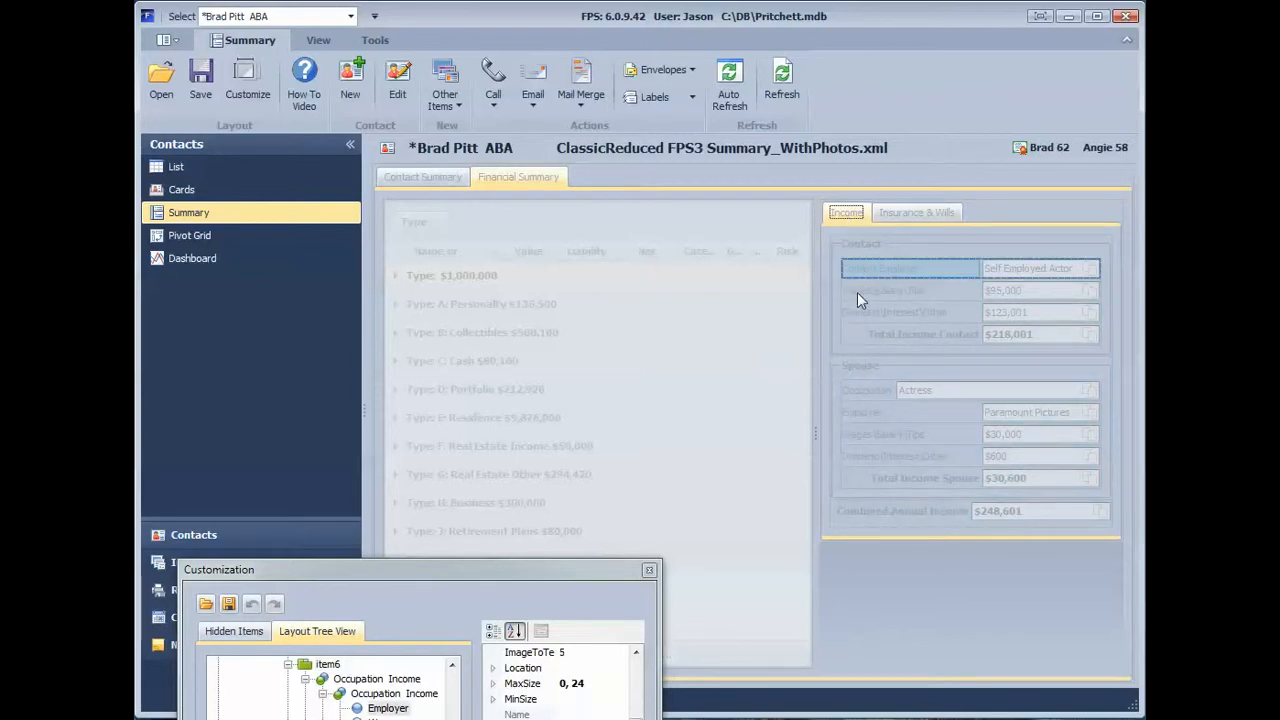
{"action": "left_click", "coordinate": [860, 288], "text": "ctrl"}
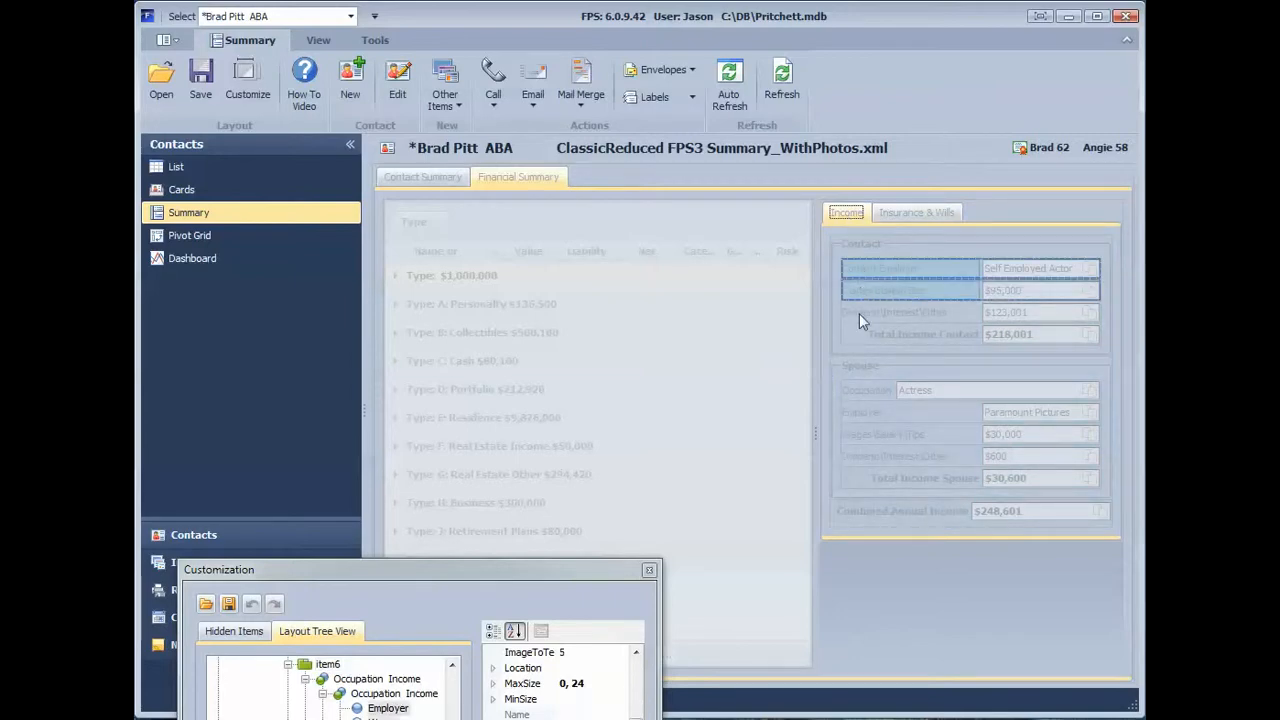
Step: Rename the Contact group on the Income page as My Contact
{"action": "left_click", "coordinate": [865, 246]}
{"action": "right_click", "coordinate": [865, 246]}
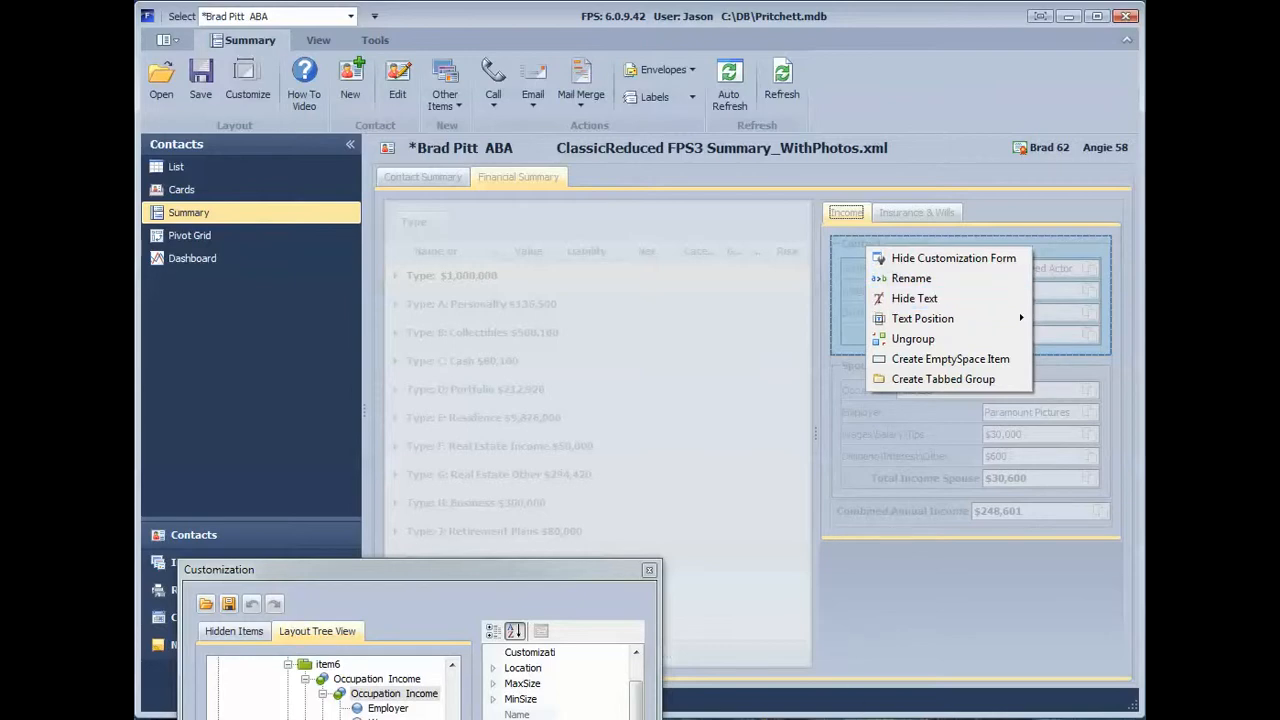
{"action": "left_click", "coordinate": [860, 716]}
{"action": "right_click", "coordinate": [857, 239]}
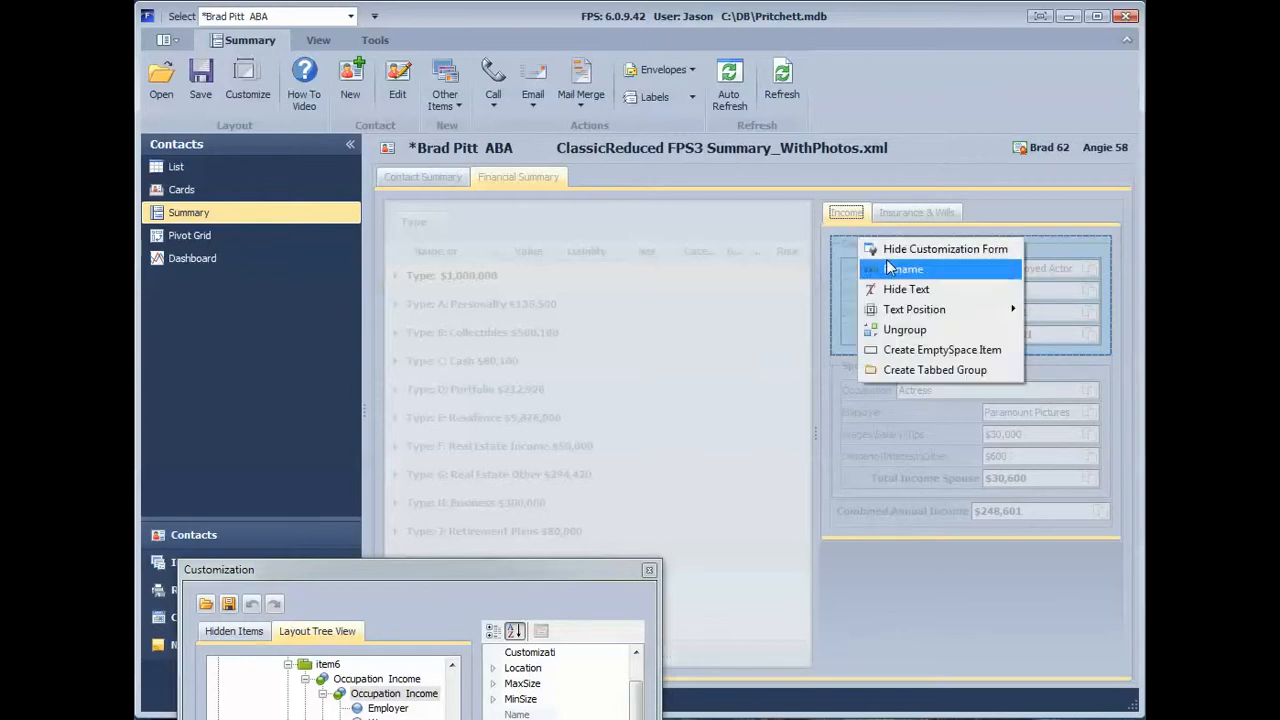
{"action": "left_click", "coordinate": [886, 263]}
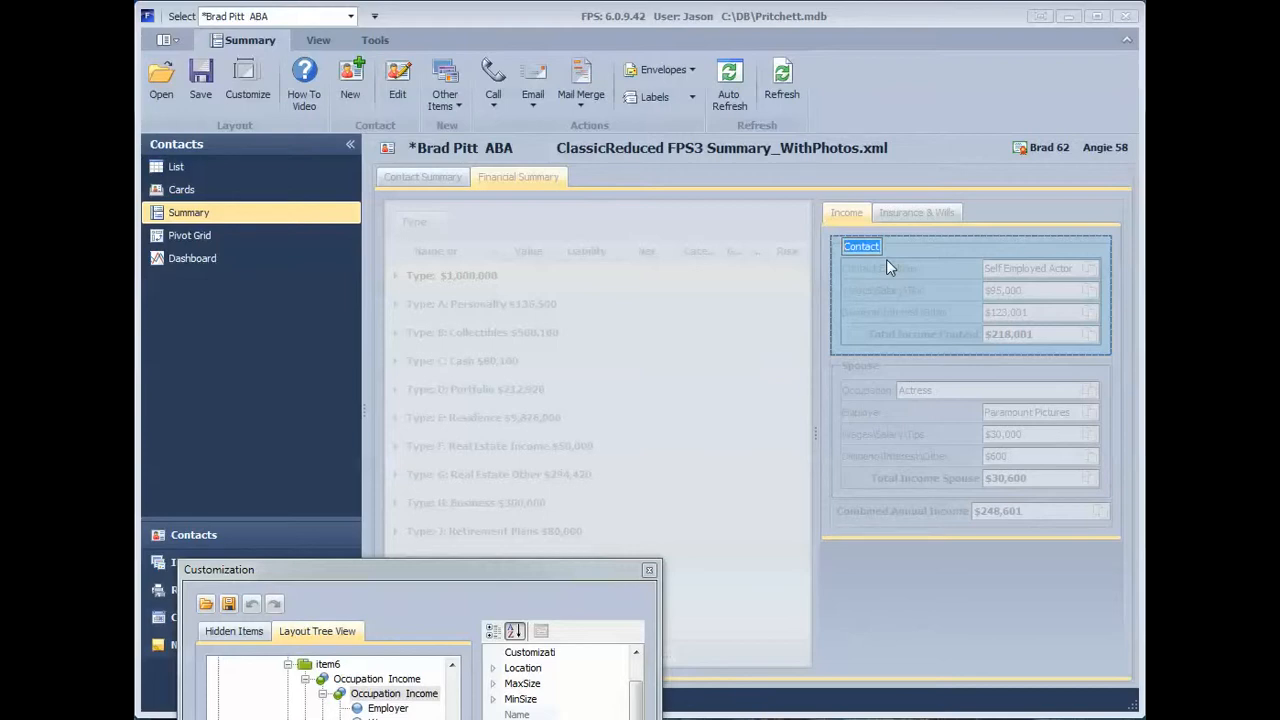
{"action": "type", "text": "My Contact"}
{"action": "key", "text": "Return"}
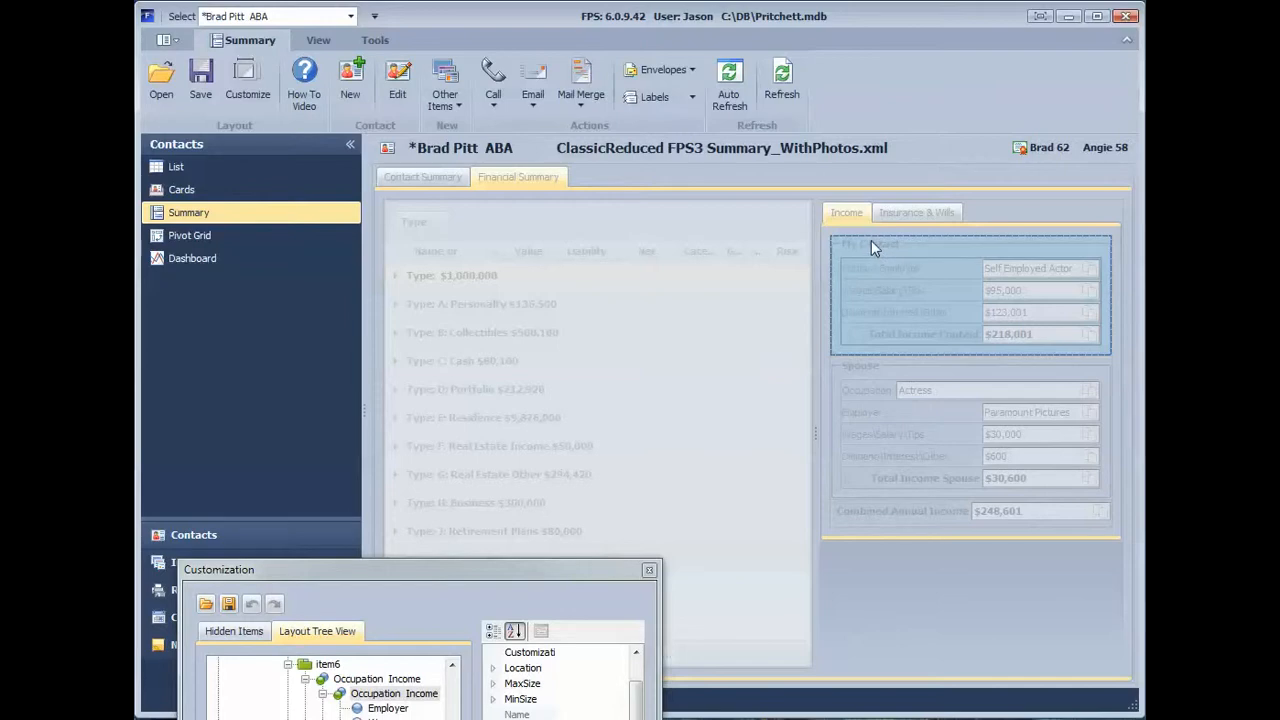
Step: Turn the My Contact group into its own page between Income and Insurance & Wills, and compare the three pages
{"action": "mouse_move", "coordinate": [871, 240]}
{"action": "left_mouse_down"}
{"action": "mouse_move", "coordinate": [880, 246]}
{"action": "mouse_move", "coordinate": [871, 218]}
{"action": "left_mouse_up"}
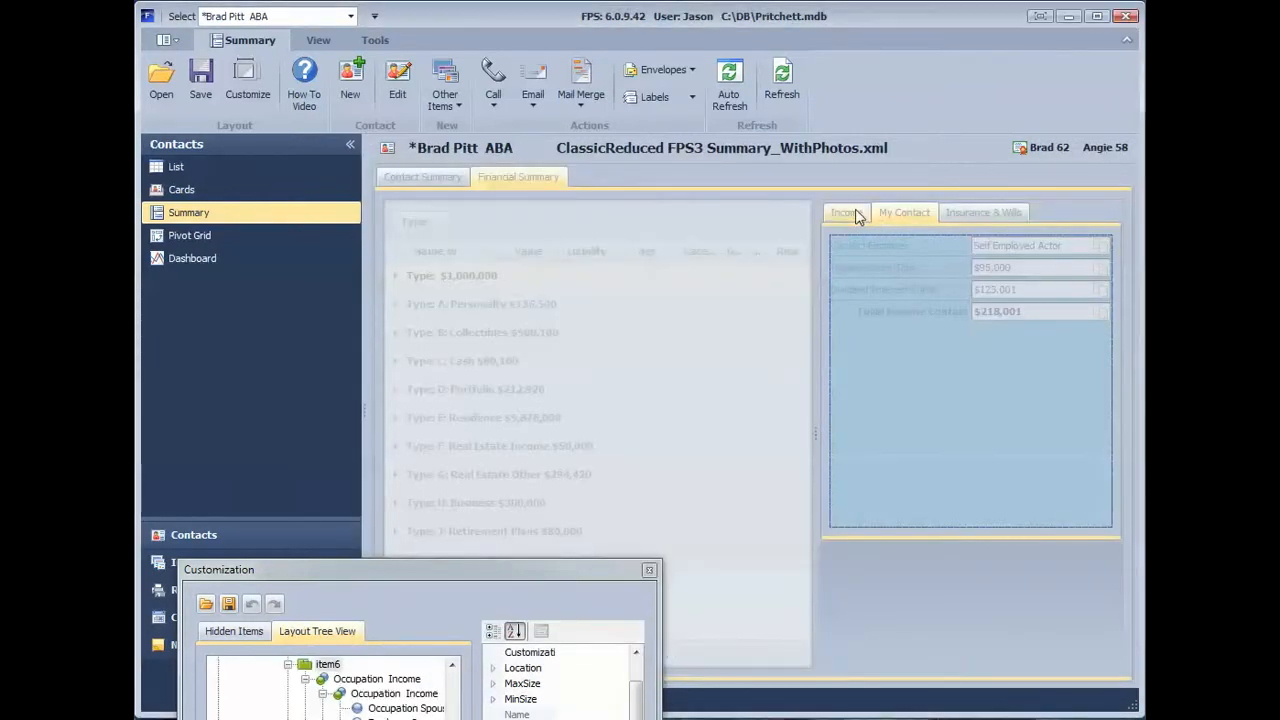
{"action": "left_click", "coordinate": [849, 212]}
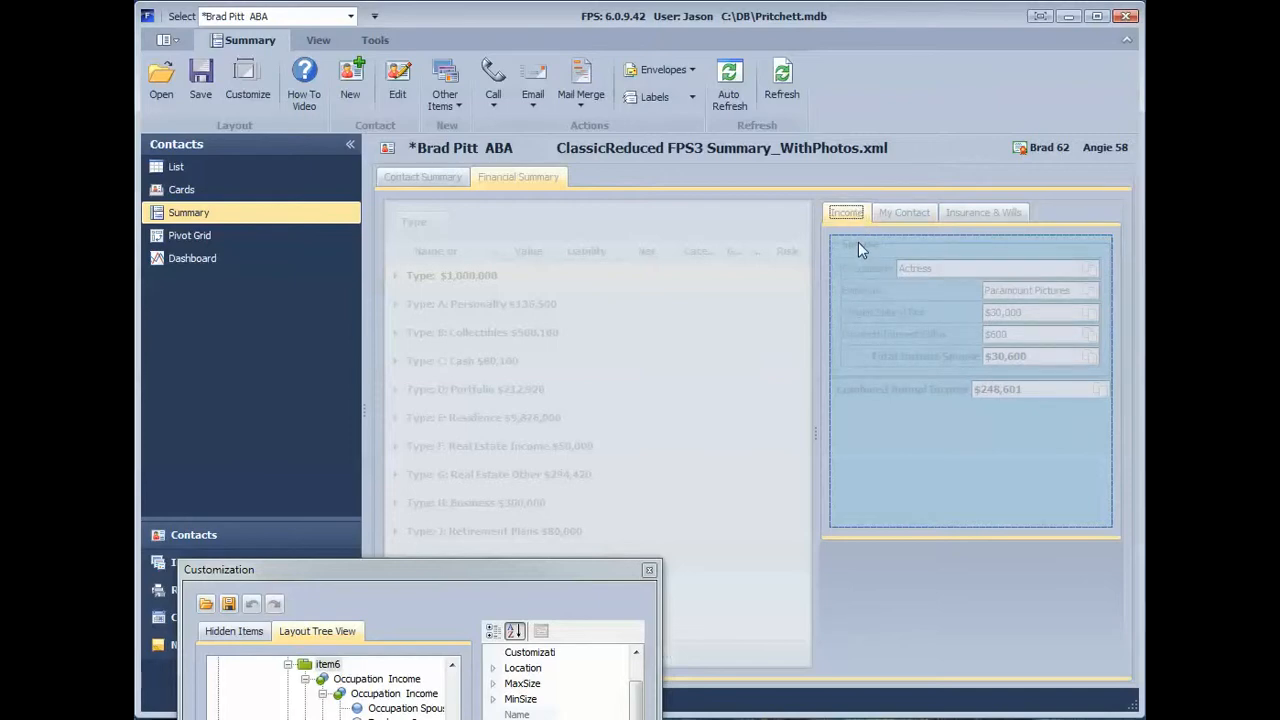
{"action": "left_click", "coordinate": [896, 214]}
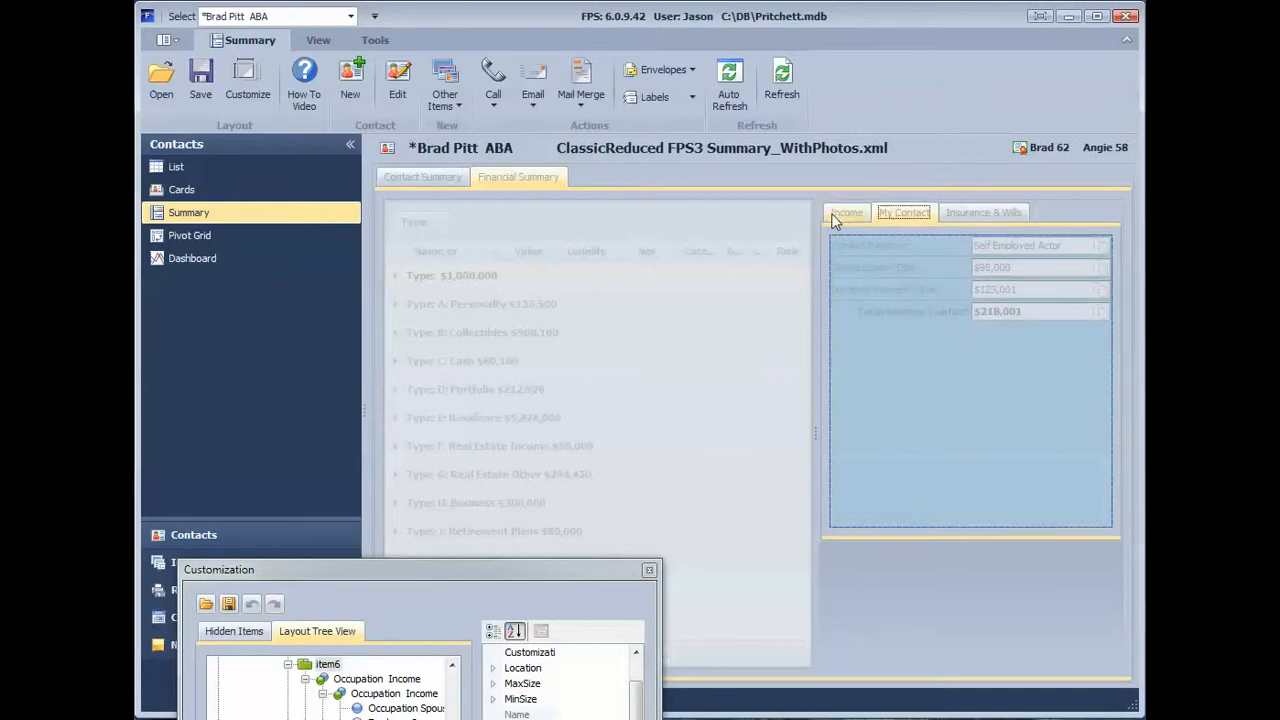
{"action": "left_click", "coordinate": [978, 216]}
{"action": "left_click", "coordinate": [895, 216]}
{"action": "left_click", "coordinate": [844, 215]}
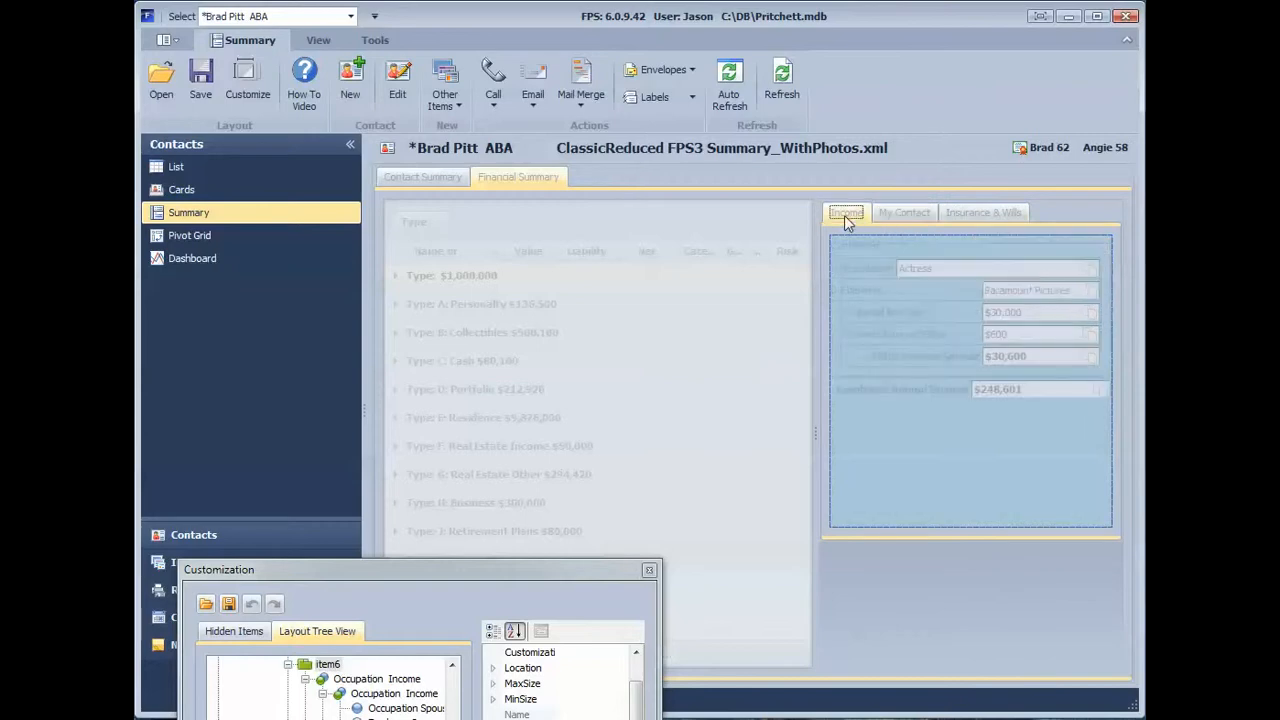
{"action": "left_click", "coordinate": [914, 218]}
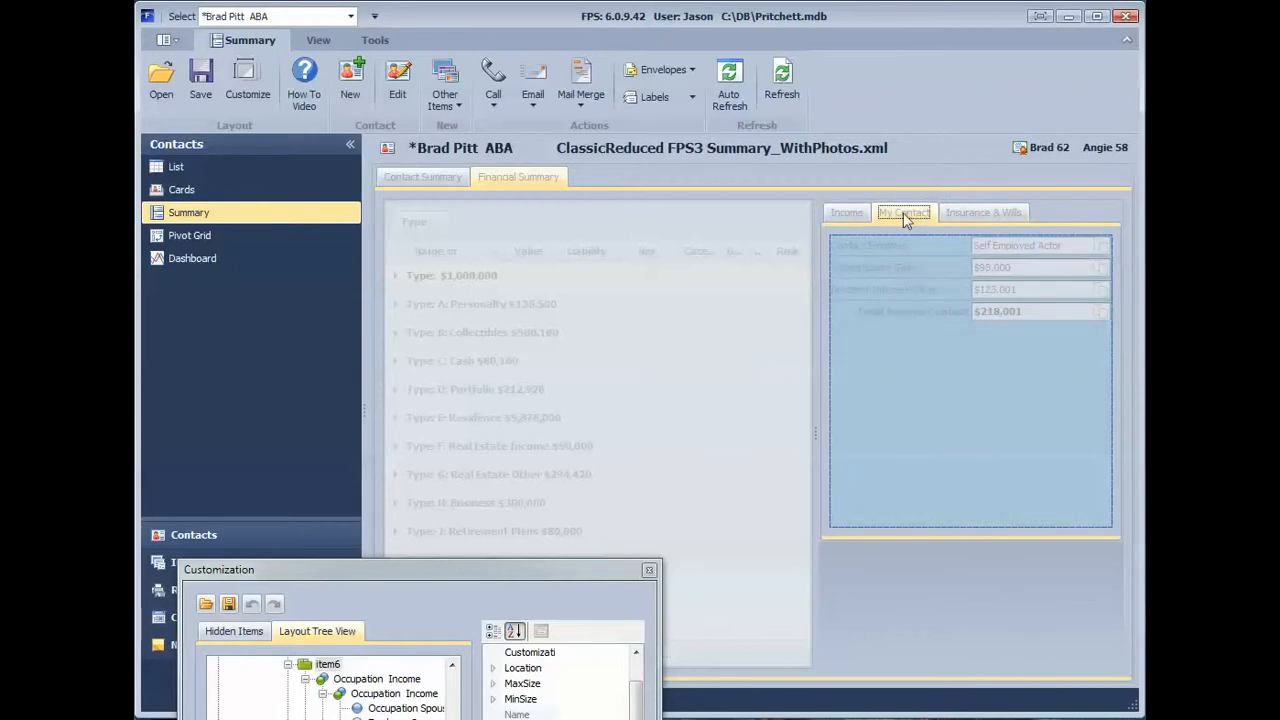
Step: Move the My Contact page up to the main pages between Contact Summary and Financial Summary, and compare them
{"action": "left_click_drag", "start_coordinate": [905, 218], "coordinate": [502, 178]}
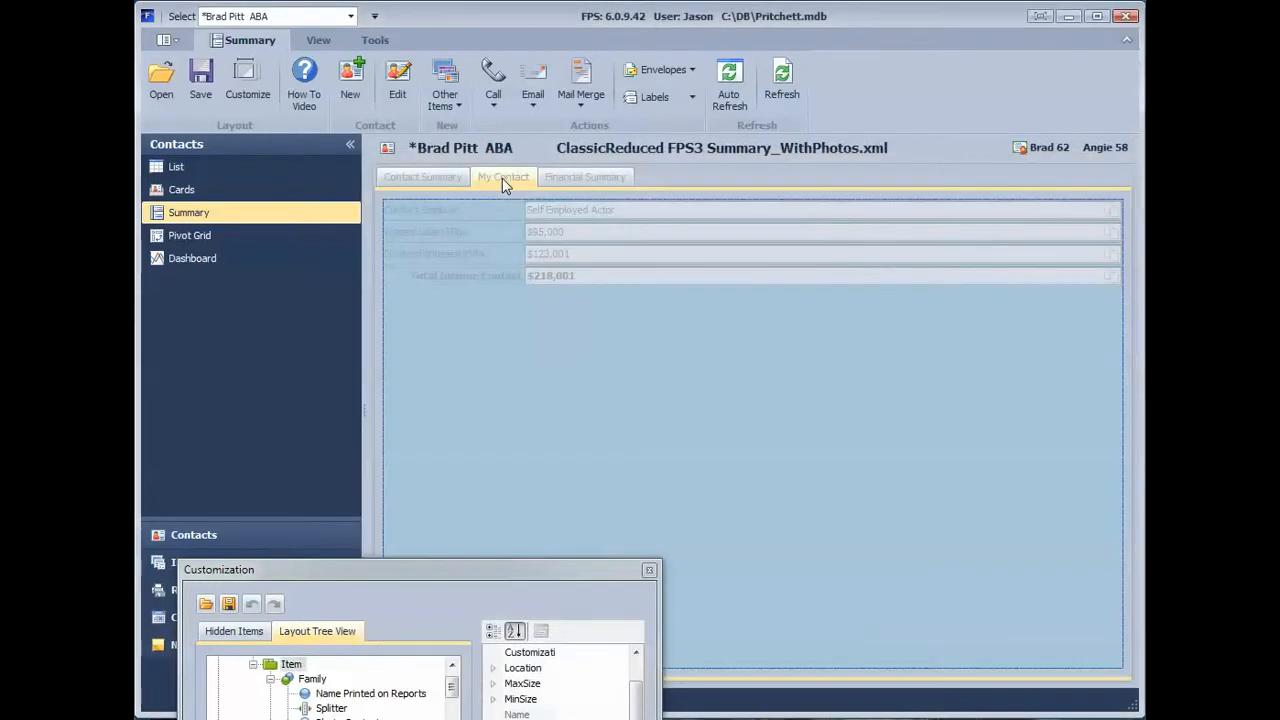
{"action": "left_click", "coordinate": [434, 176]}
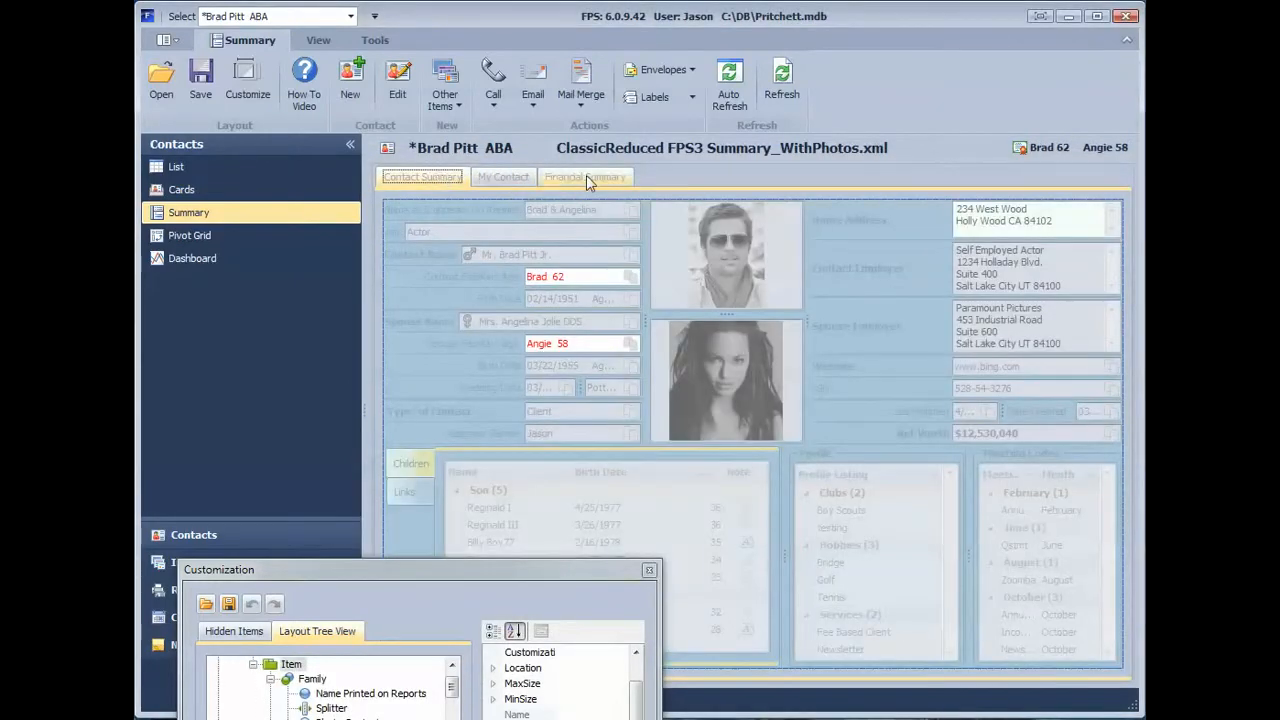
{"action": "left_click", "coordinate": [586, 176]}
{"action": "left_click", "coordinate": [438, 176]}
{"action": "left_click", "coordinate": [517, 181]}
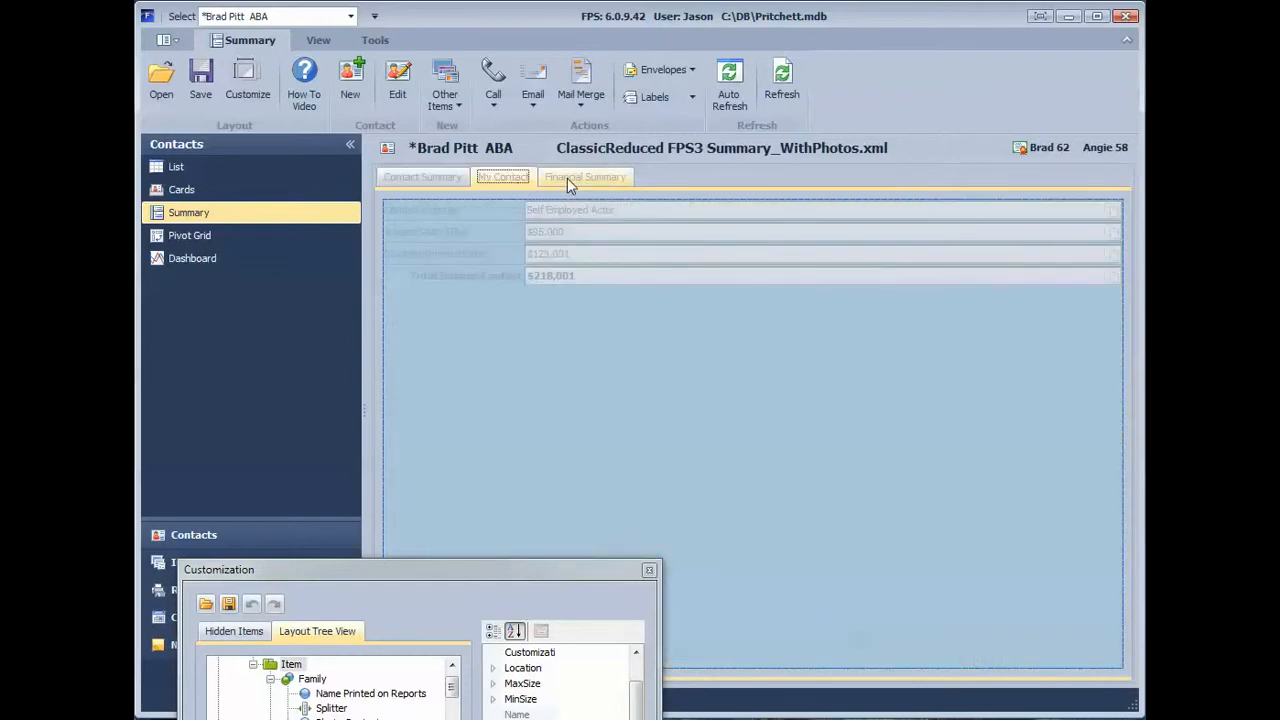
Step: Move the My Contact page back into the Income page of Financial Summary as a group above Spouse
{"action": "left_click", "coordinate": [567, 179]}
{"action": "left_click", "coordinate": [493, 182]}
{"action": "left_click_drag", "start_coordinate": [510, 184], "coordinate": [876, 244]}
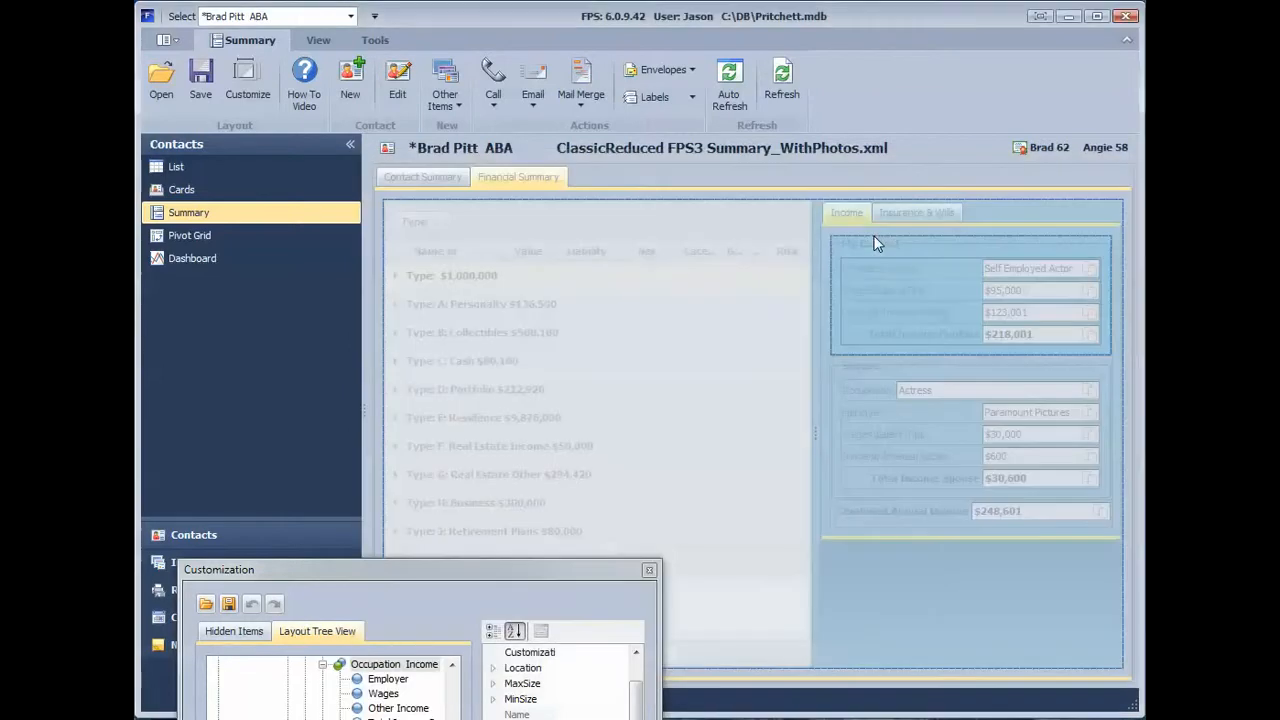
{"action": "left_click", "coordinate": [879, 289]}
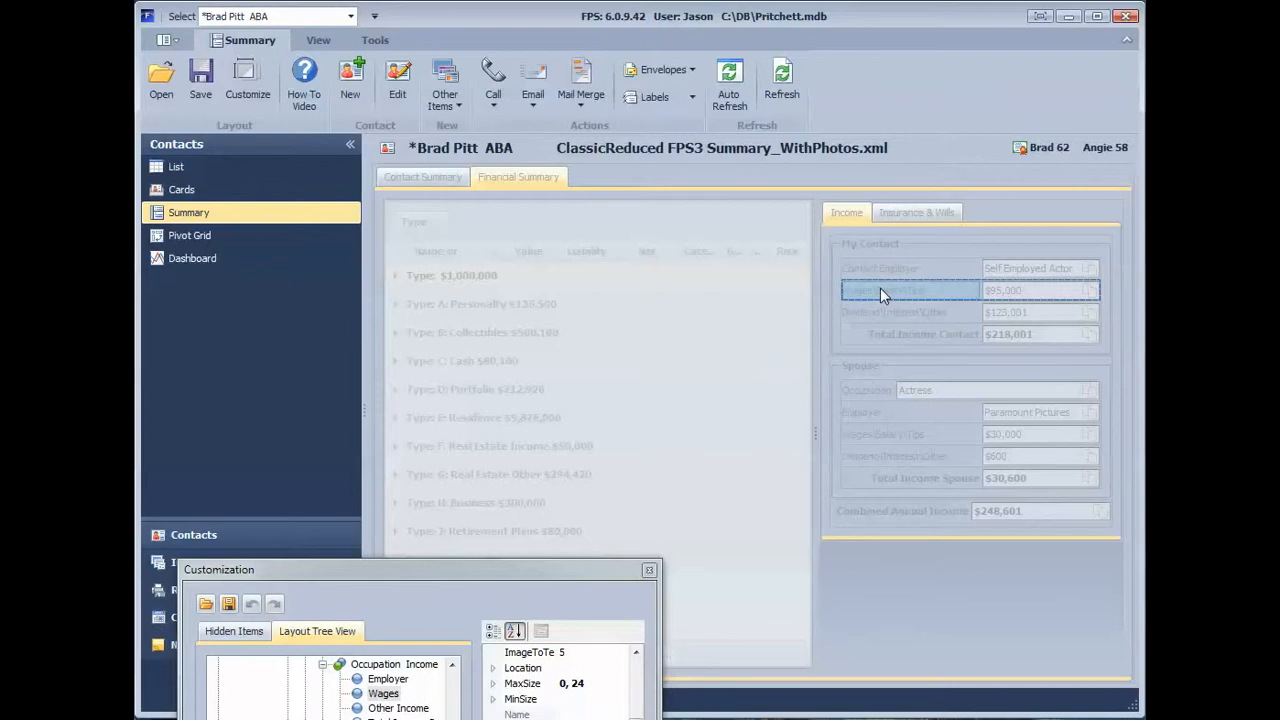
Step: Group the spouse's Employer, wages and dividend items inside the Spouse group on the Income page
{"action": "left_click", "coordinate": [879, 432]}
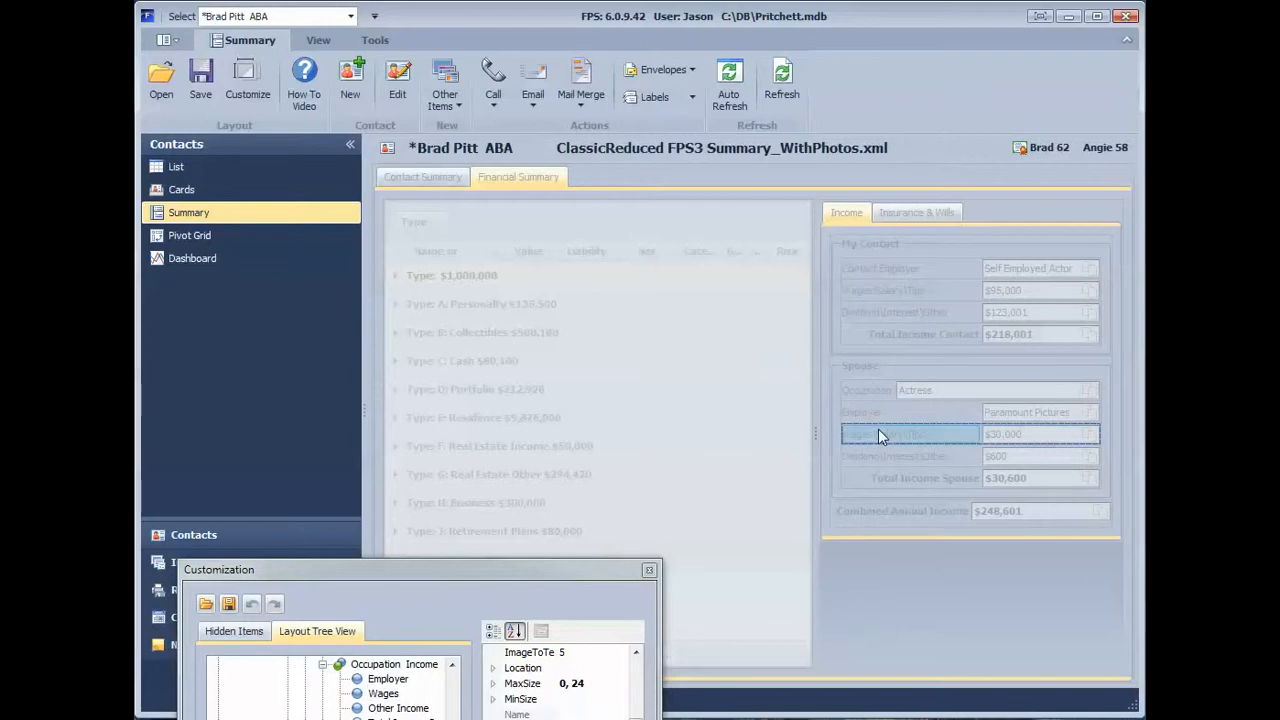
{"action": "left_click", "coordinate": [879, 451], "text": "ctrl"}
{"action": "left_click", "coordinate": [855, 419], "text": "ctrl"}
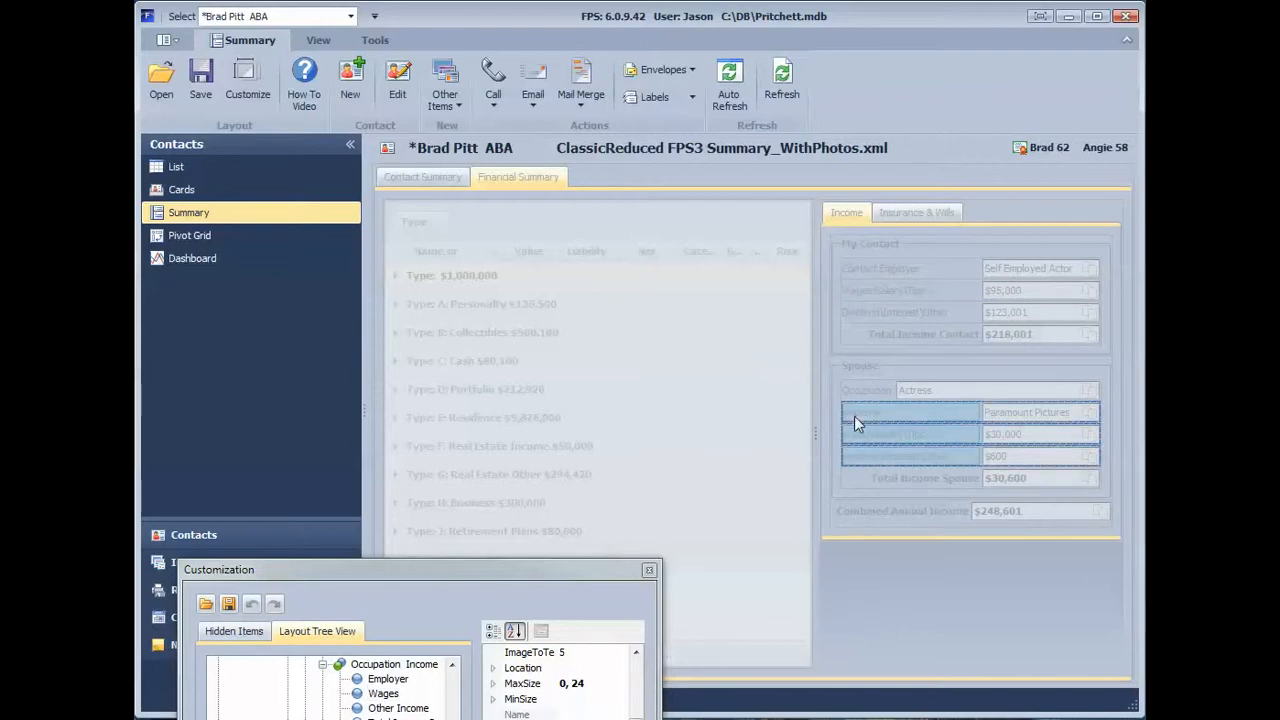
{"action": "right_click", "coordinate": [855, 418]}
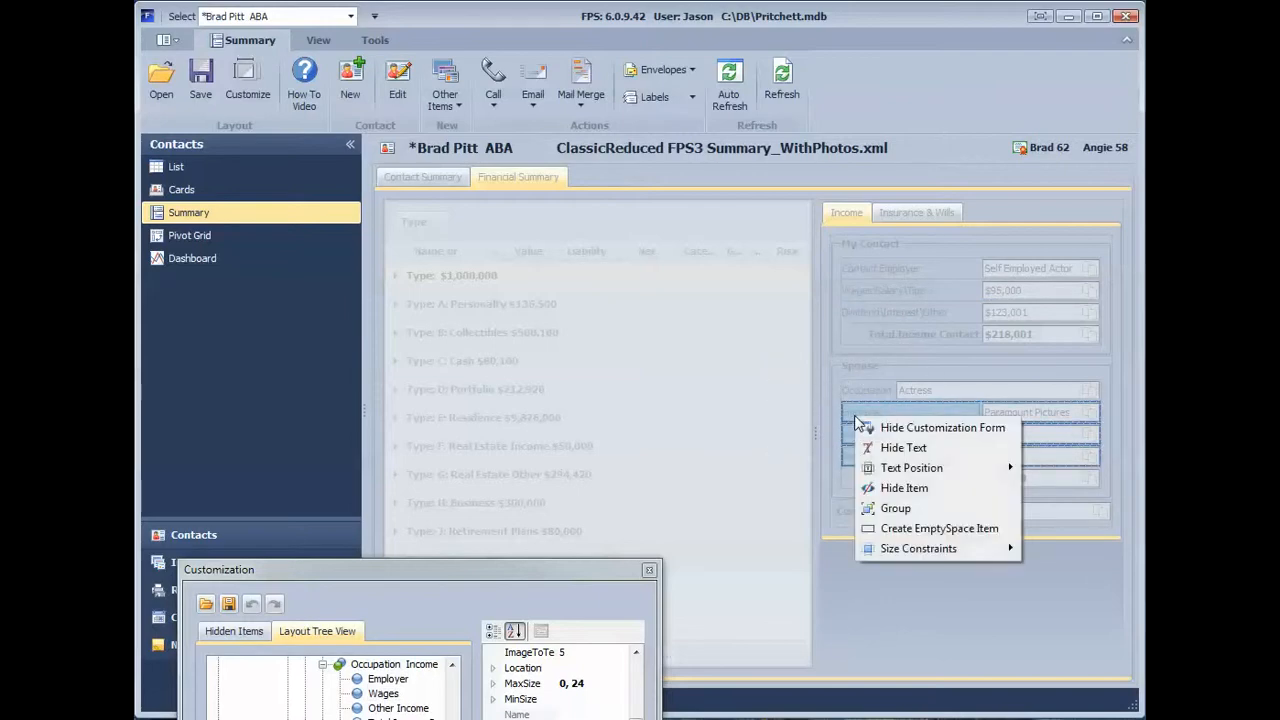
{"action": "left_click", "coordinate": [896, 508]}
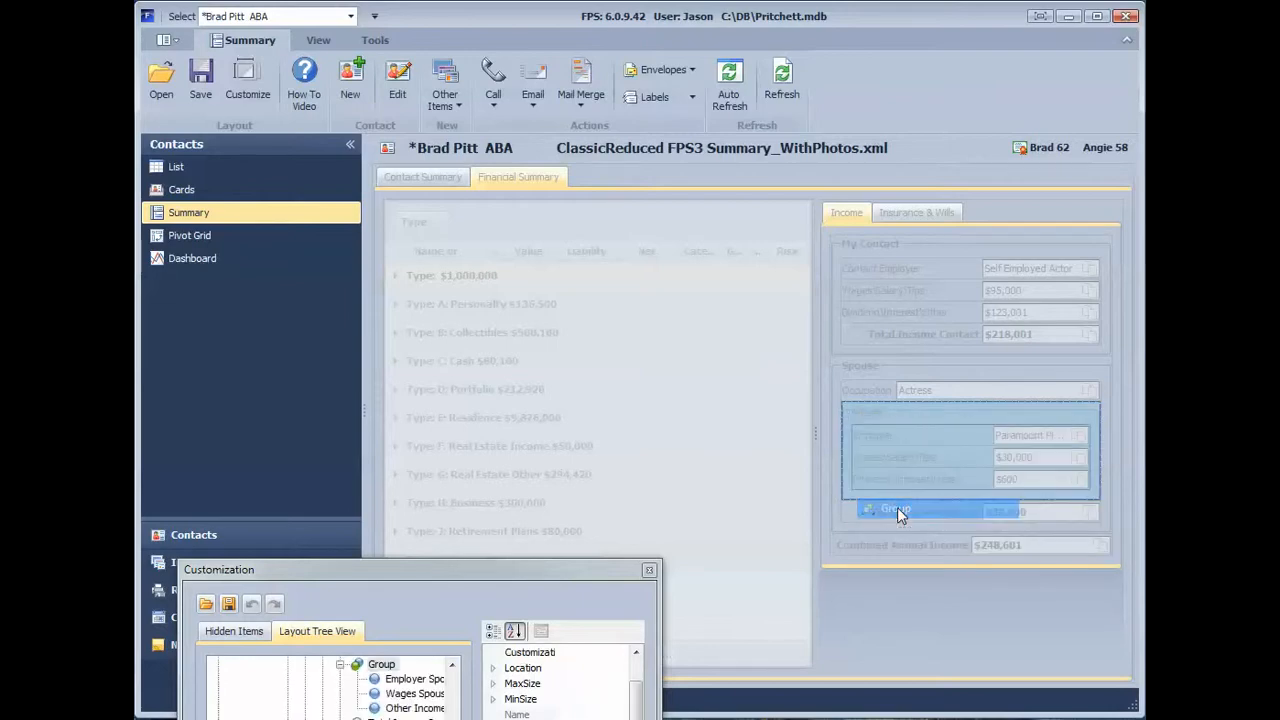
Step: Rename the new group inside the Spouse group as "subgroup spouse"
{"action": "right_click", "coordinate": [871, 412]}
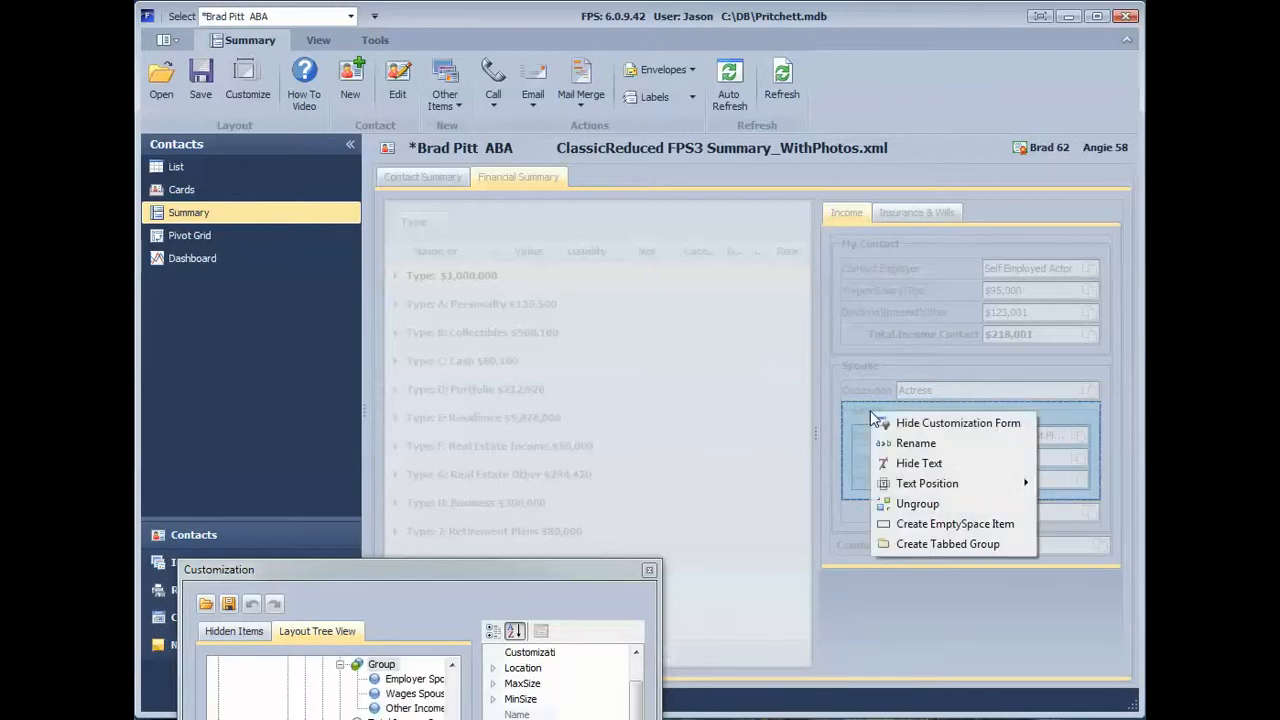
{"action": "left_click", "coordinate": [912, 443]}
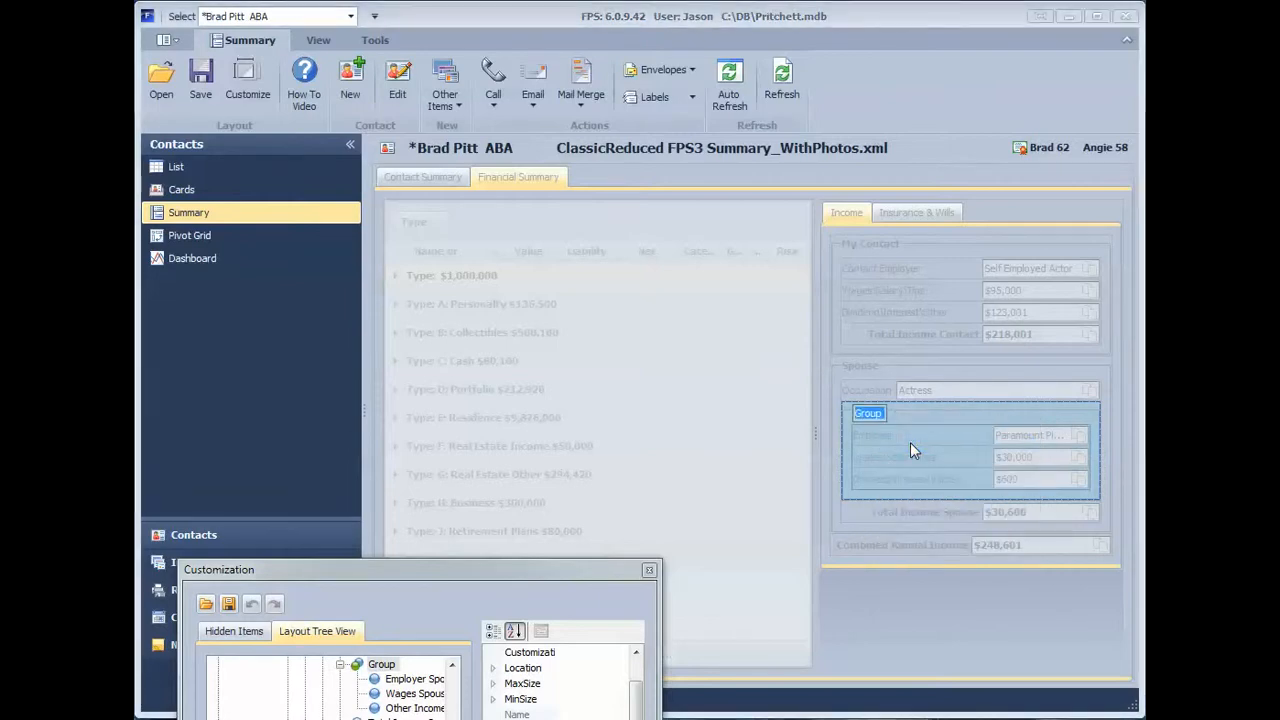
{"action": "type", "text": "sub"}
{"action": "type", "text": "group spo"}
{"action": "type", "text": "use"}
{"action": "key", "text": "Return"}
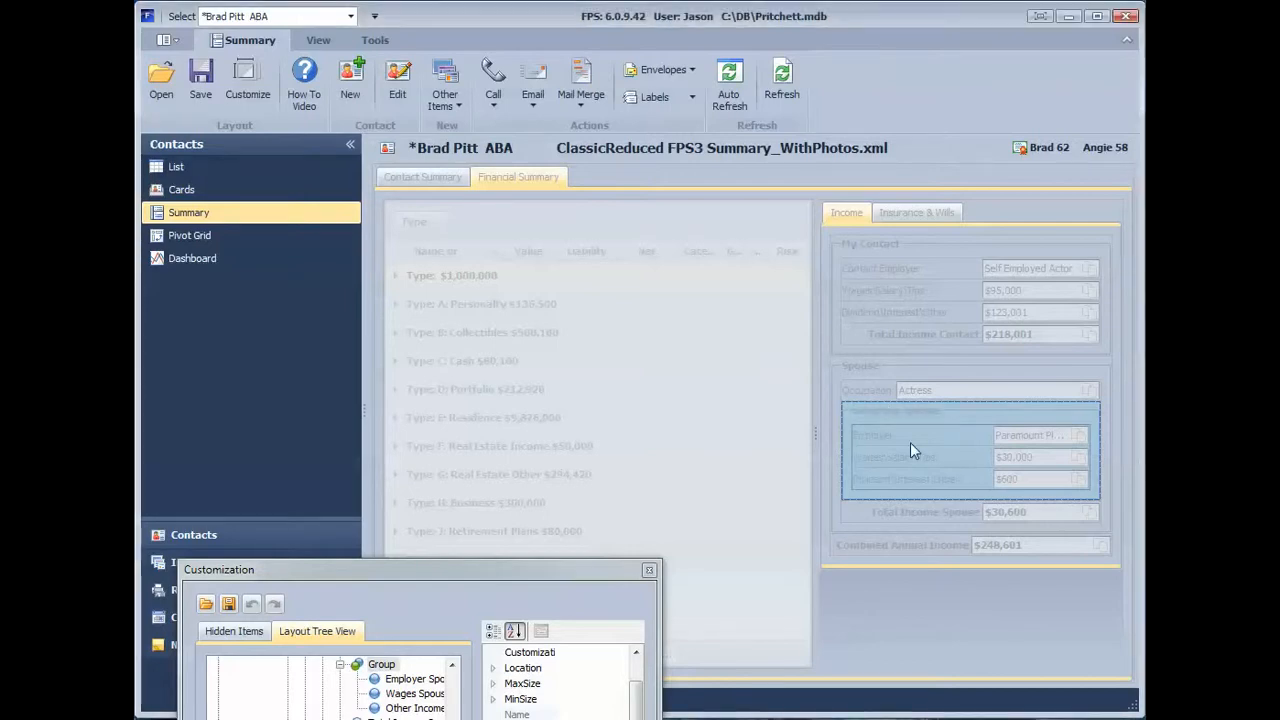
Step: Move the subgroup spouse group out of the Spouse group to become its own page after Insurance & Wills
{"action": "left_click", "coordinate": [839, 375]}
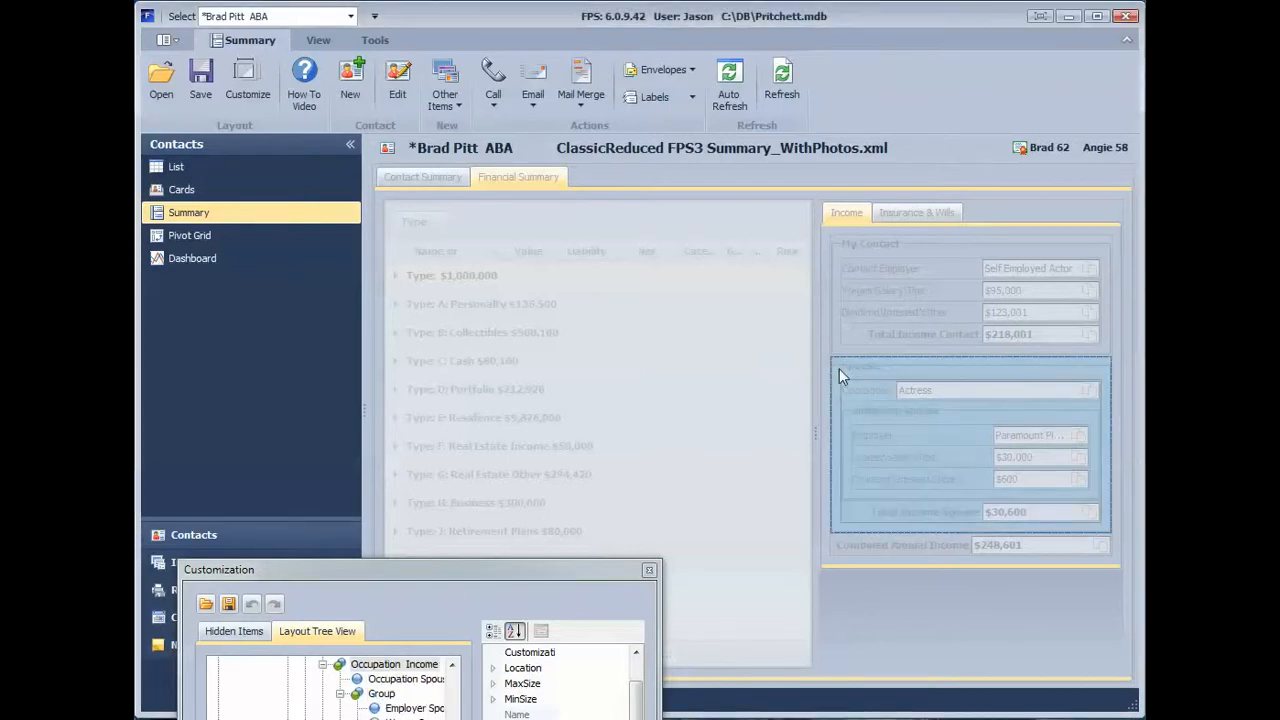
{"action": "right_click", "coordinate": [881, 416]}
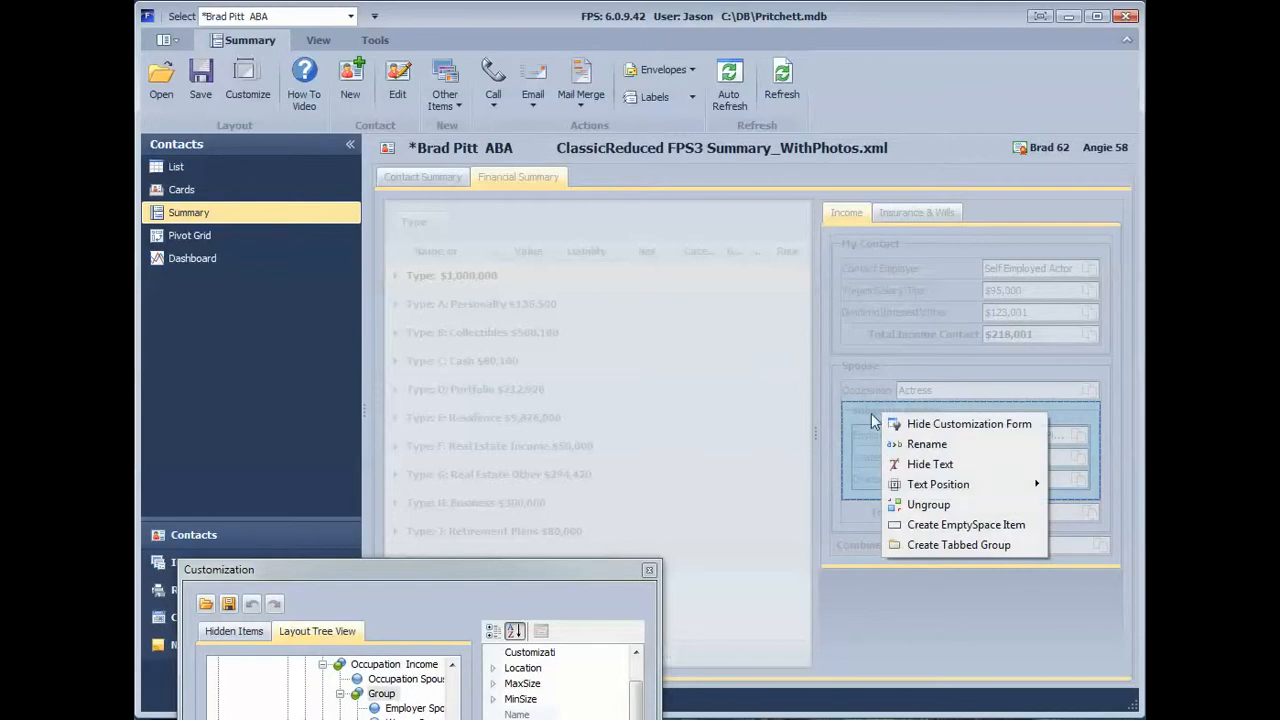
{"action": "left_click", "coordinate": [871, 413]}
{"action": "left_click_drag", "start_coordinate": [871, 413], "coordinate": [953, 220]}
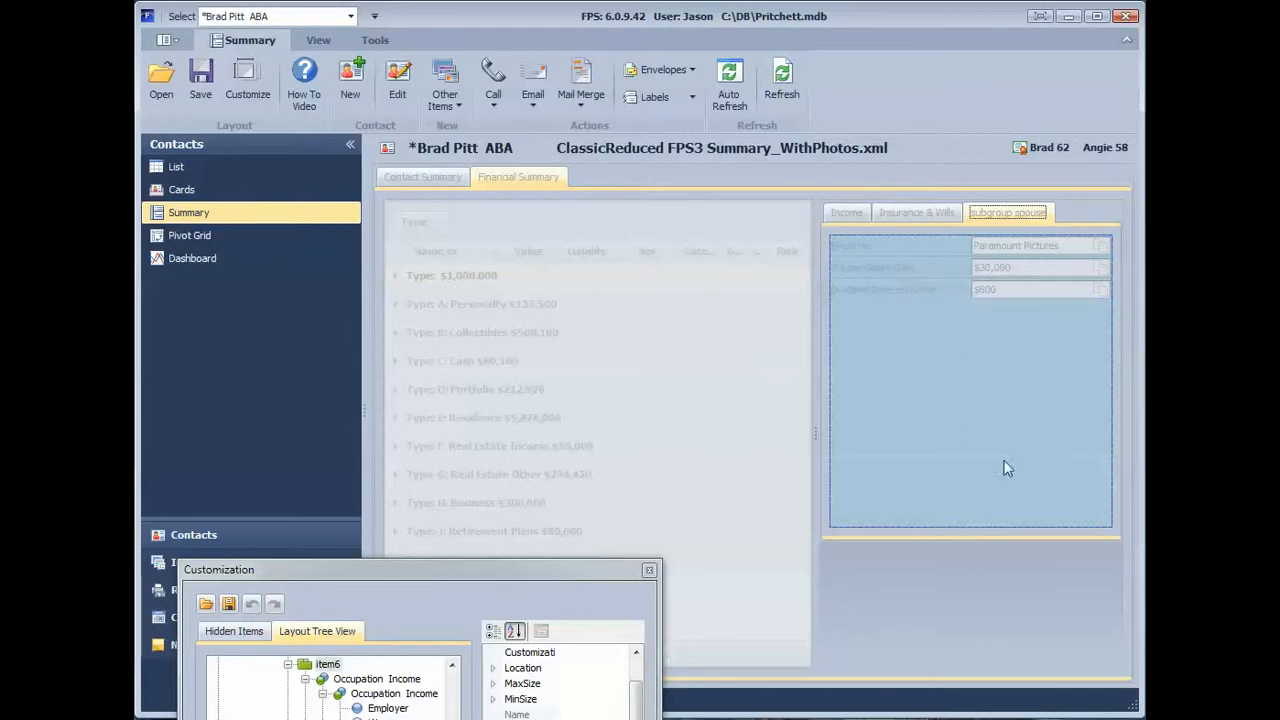
Step: Hide the label text of the Employer item on the subgroup spouse page
{"action": "left_click", "coordinate": [865, 248]}
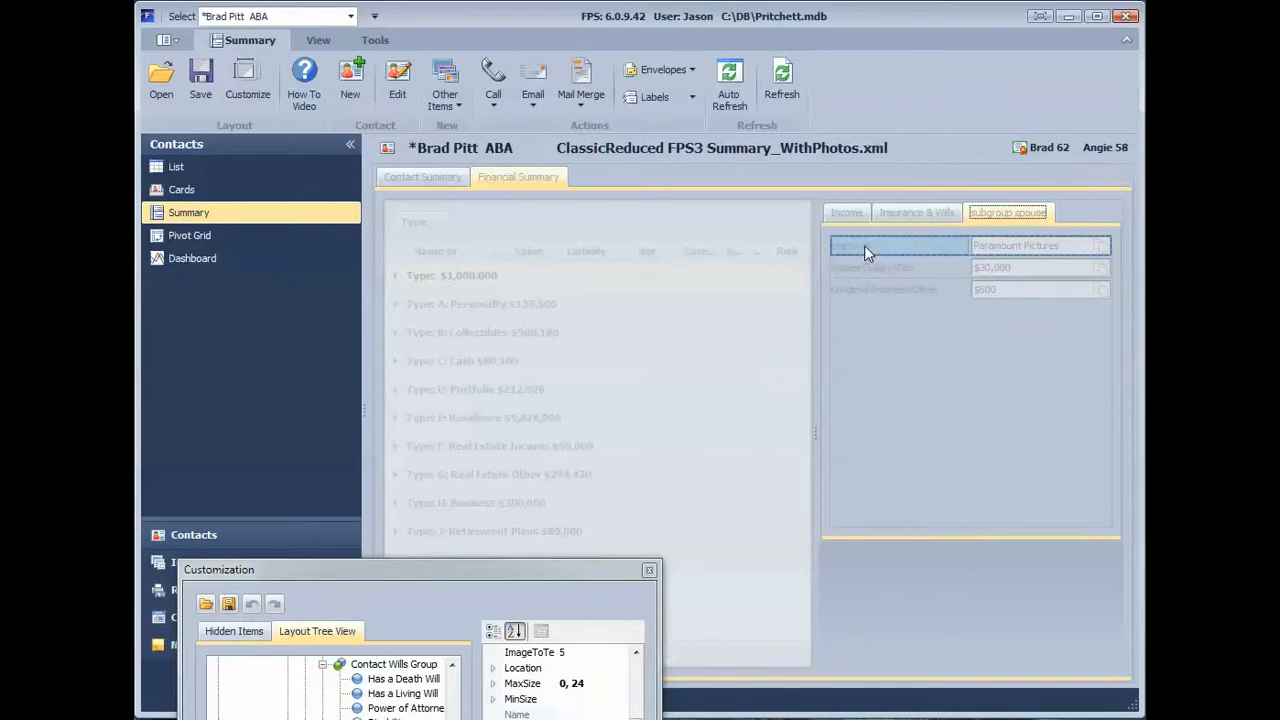
{"action": "right_click", "coordinate": [865, 247]}
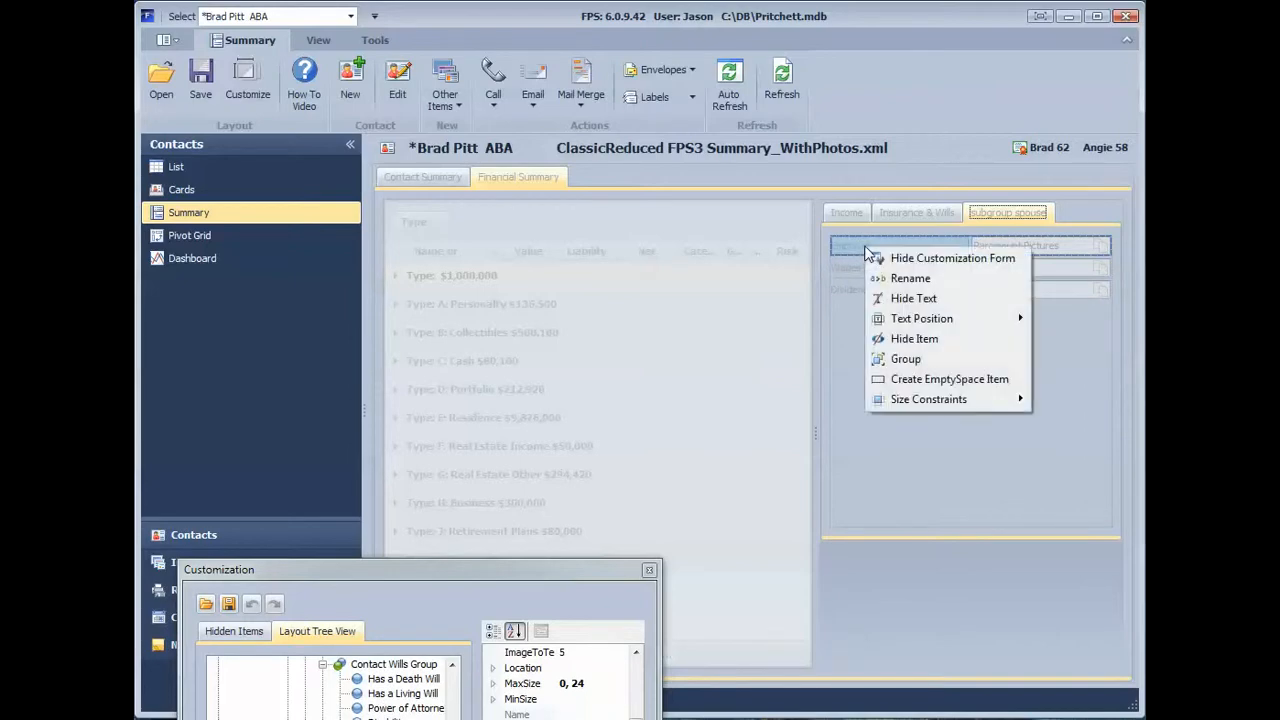
{"action": "left_click", "coordinate": [907, 300]}
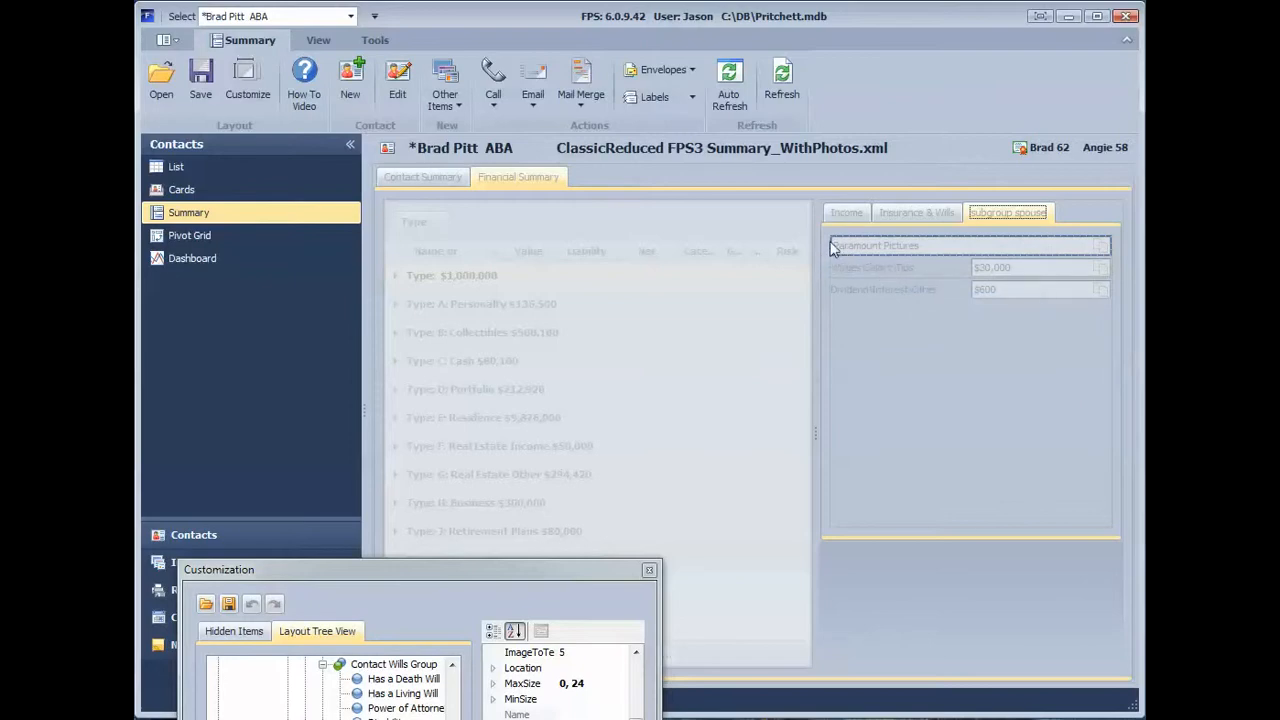
Step: Select the wages and dividend items on the subgroup spouse page and close layout customization to view the page
{"action": "left_click", "coordinate": [862, 265]}
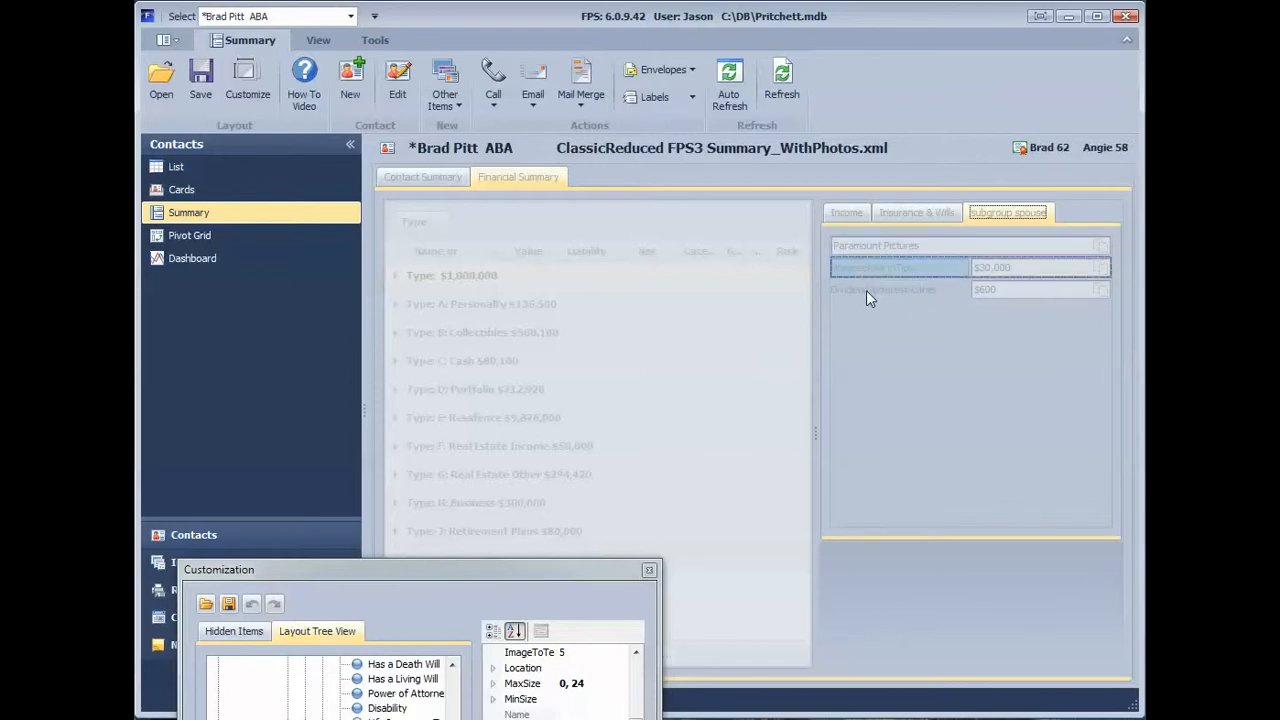
{"action": "right_click", "coordinate": [867, 291]}
{"action": "left_click", "coordinate": [839, 301]}
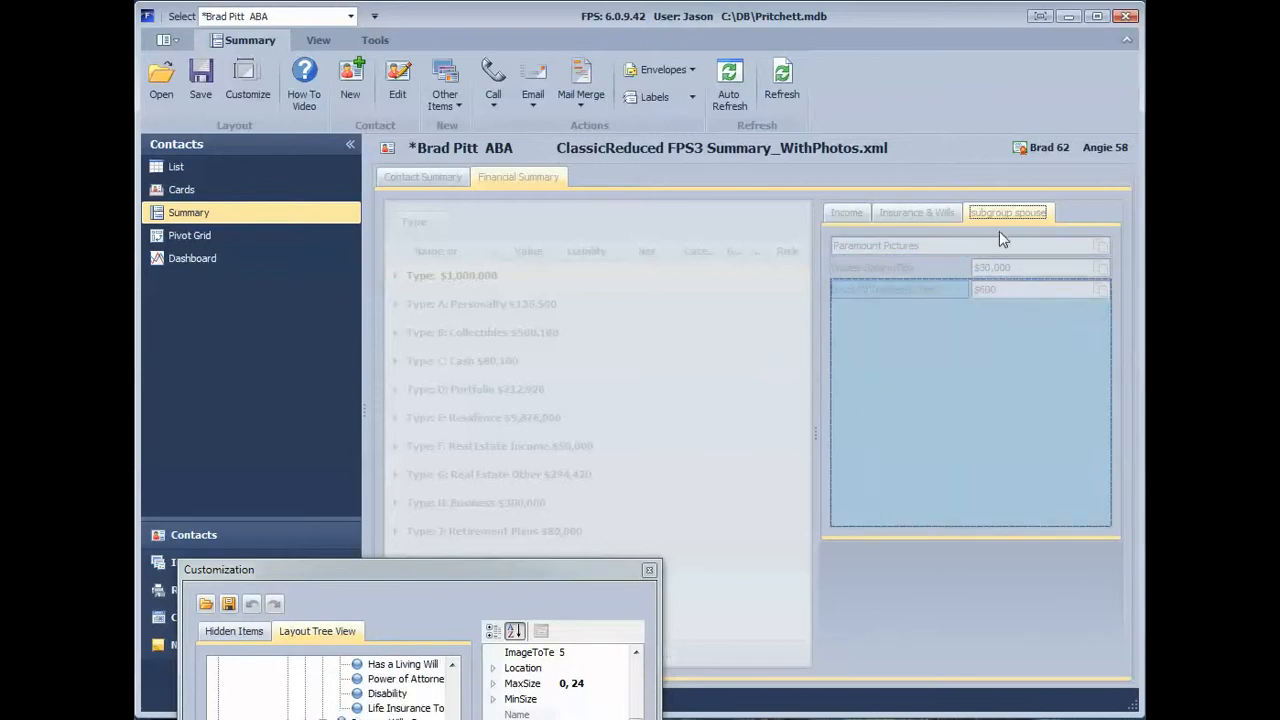
{"action": "left_click", "coordinate": [649, 569]}
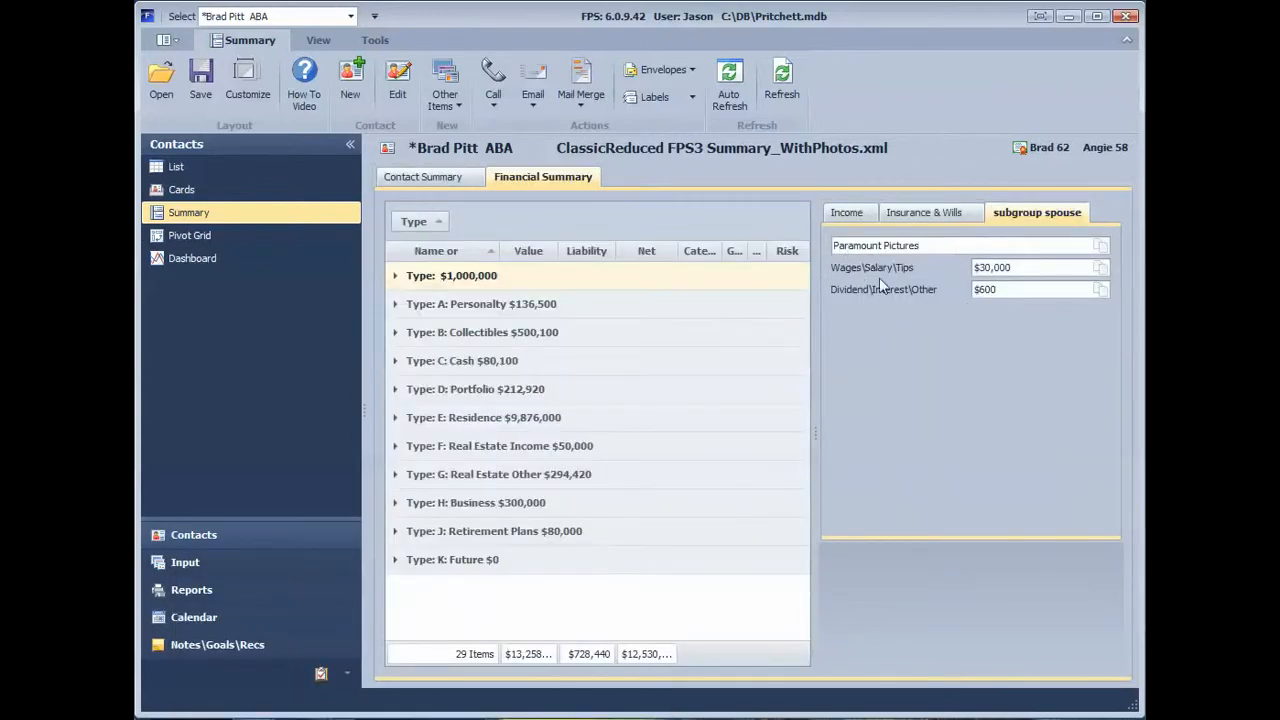
Step: Reopen layout customization, show the Employer item's label text again on the subgroup spouse page, and close customization
{"action": "left_click", "coordinate": [905, 319]}
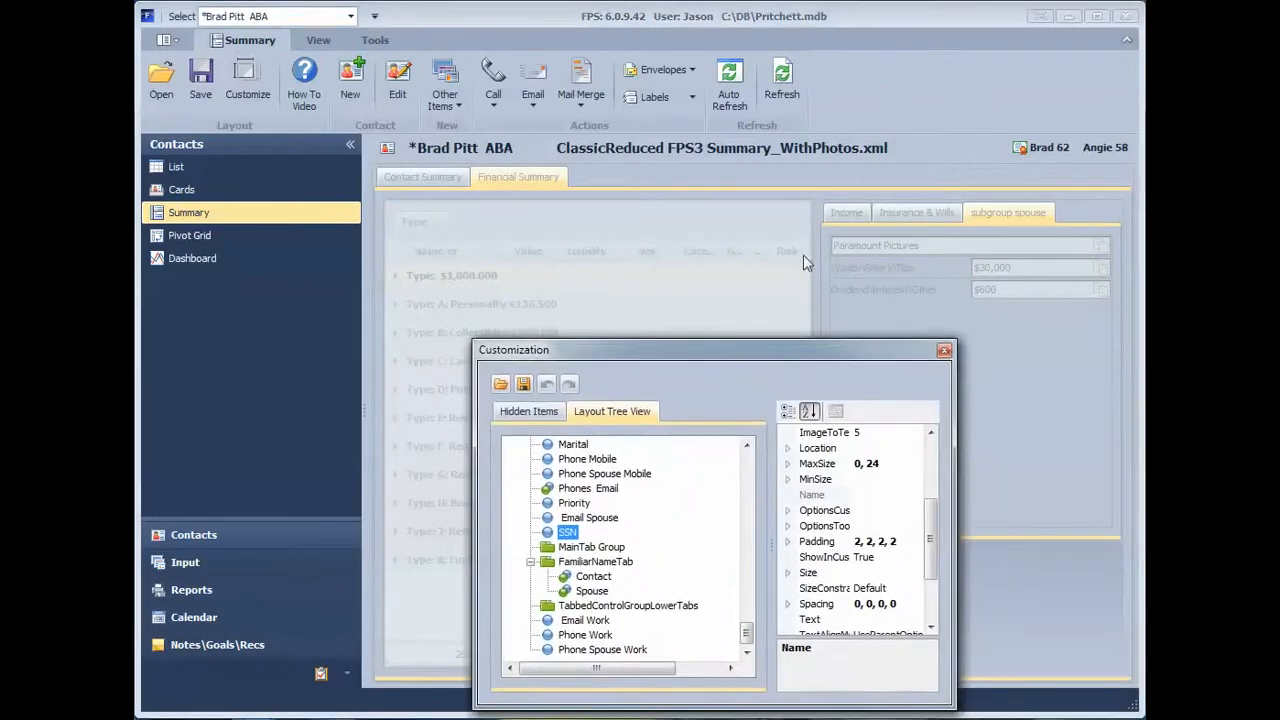
{"action": "right_click", "coordinate": [879, 244]}
{"action": "left_click", "coordinate": [930, 275]}
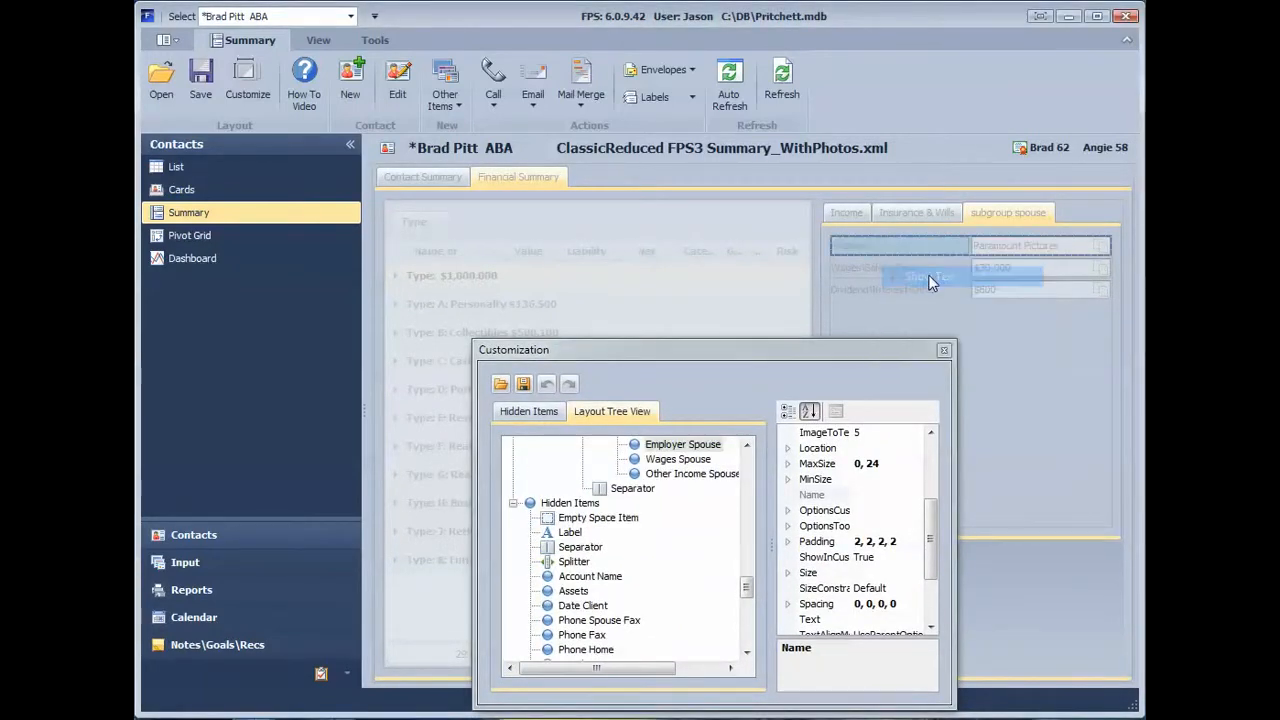
{"action": "left_click", "coordinate": [943, 350]}
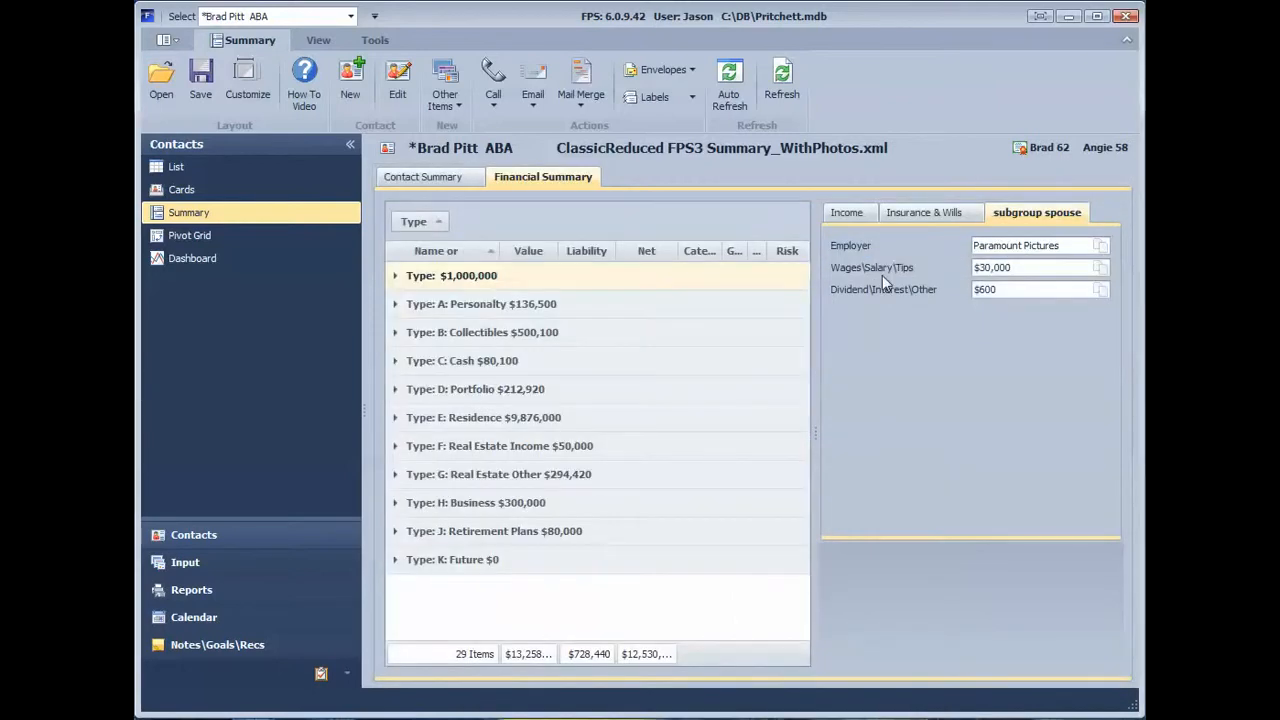
Step: Reopen layout customization and set the Employer item's text position to Right on the subgroup spouse page
{"action": "right_click", "coordinate": [933, 360]}
{"action": "left_click", "coordinate": [968, 369]}
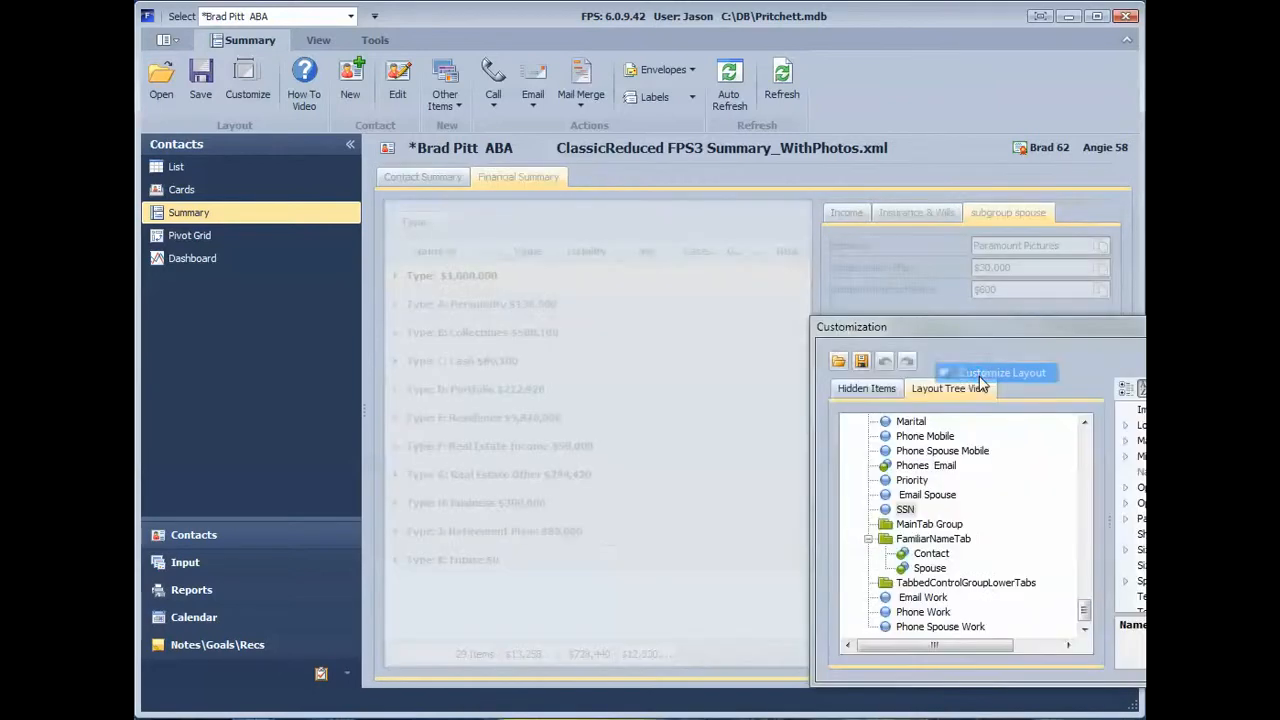
{"action": "left_click_drag", "start_coordinate": [964, 326], "coordinate": [508, 258]}
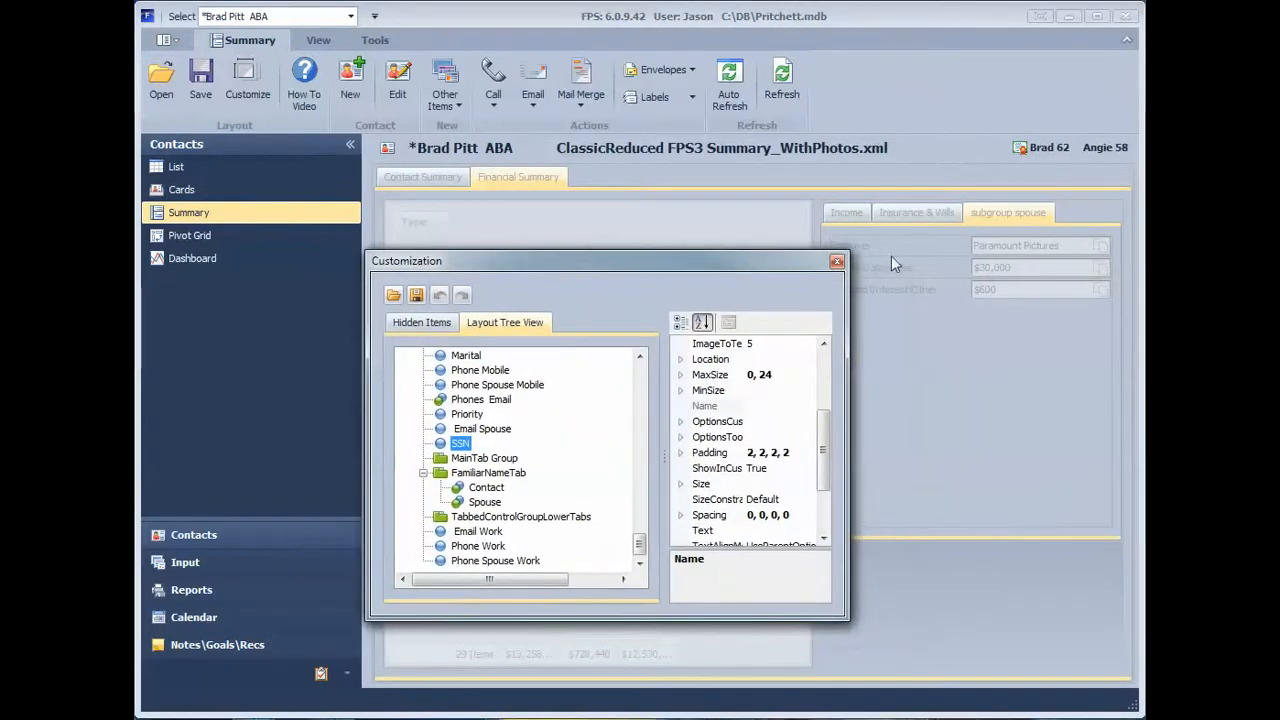
{"action": "left_click_drag", "start_coordinate": [756, 262], "coordinate": [726, 286]}
{"action": "right_click", "coordinate": [879, 243]}
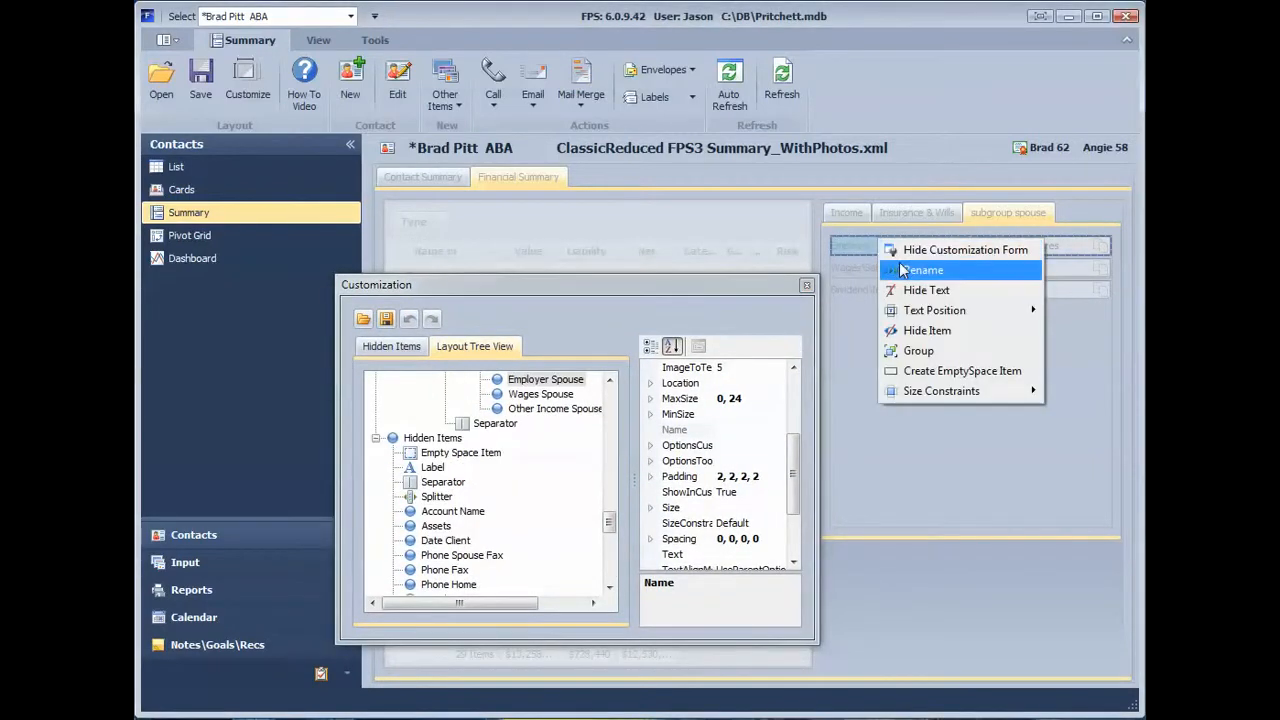
{"action": "mouse_move", "coordinate": [925, 310]}
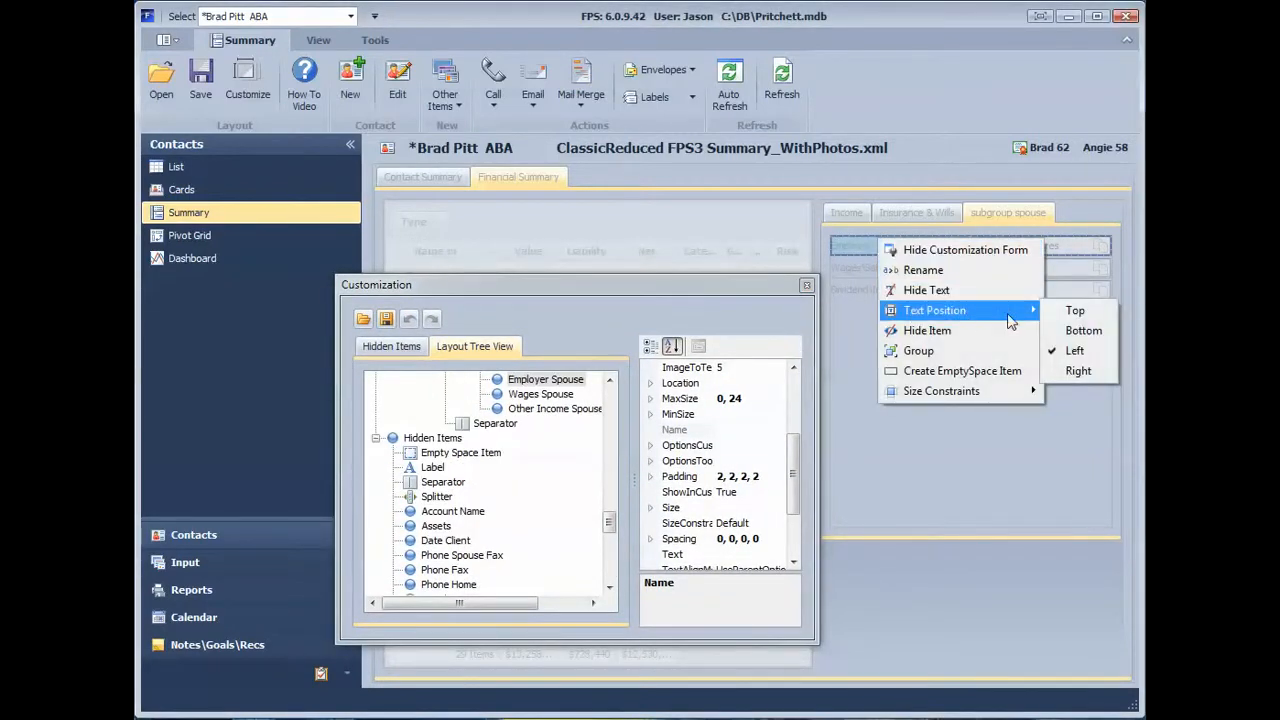
{"action": "left_click", "coordinate": [1078, 371]}
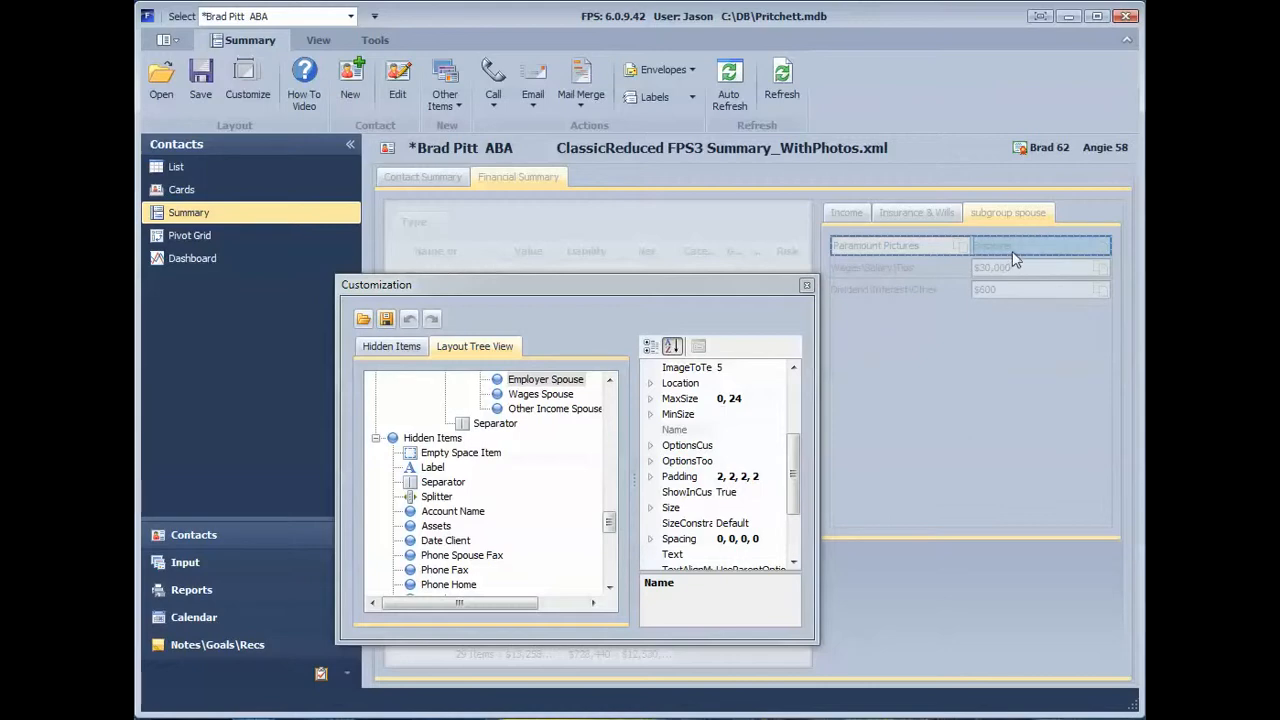
{"action": "left_click", "coordinate": [948, 264]}
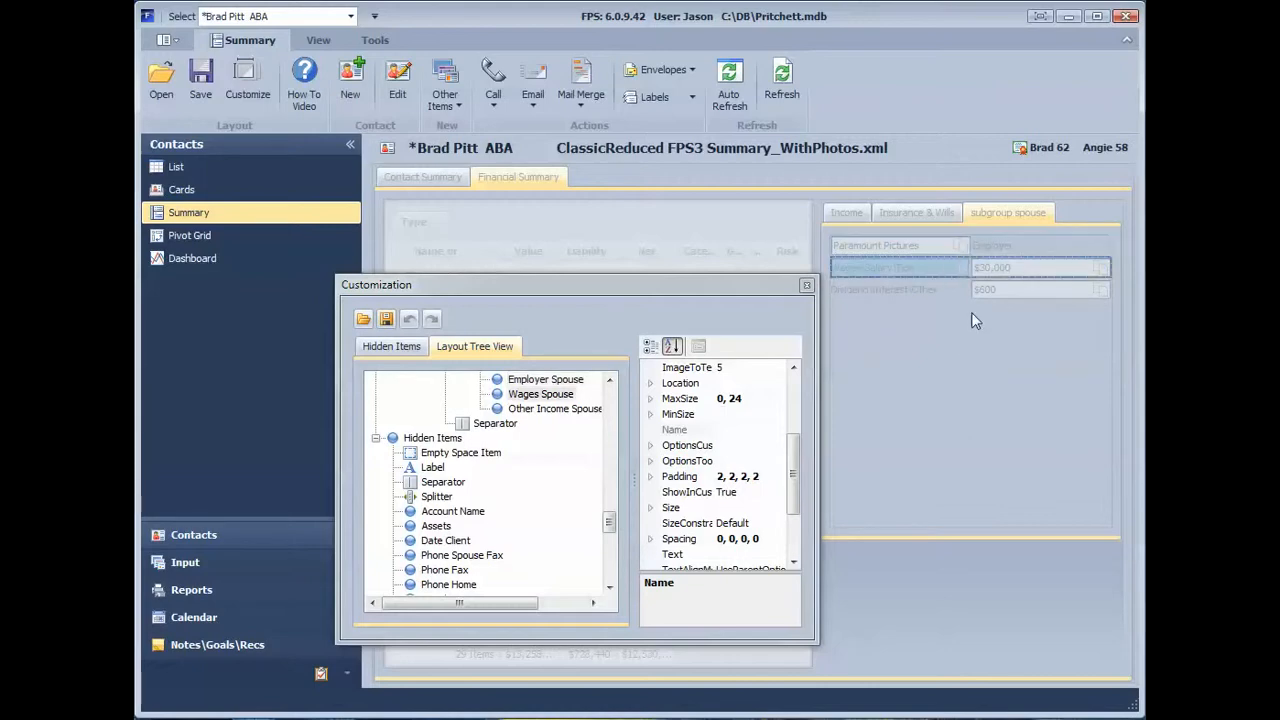
Step: Set the Employer item's text position back to Left on the subgroup spouse page
{"action": "right_click", "coordinate": [912, 334]}
{"action": "left_click", "coordinate": [933, 239]}
{"action": "right_click", "coordinate": [933, 239]}
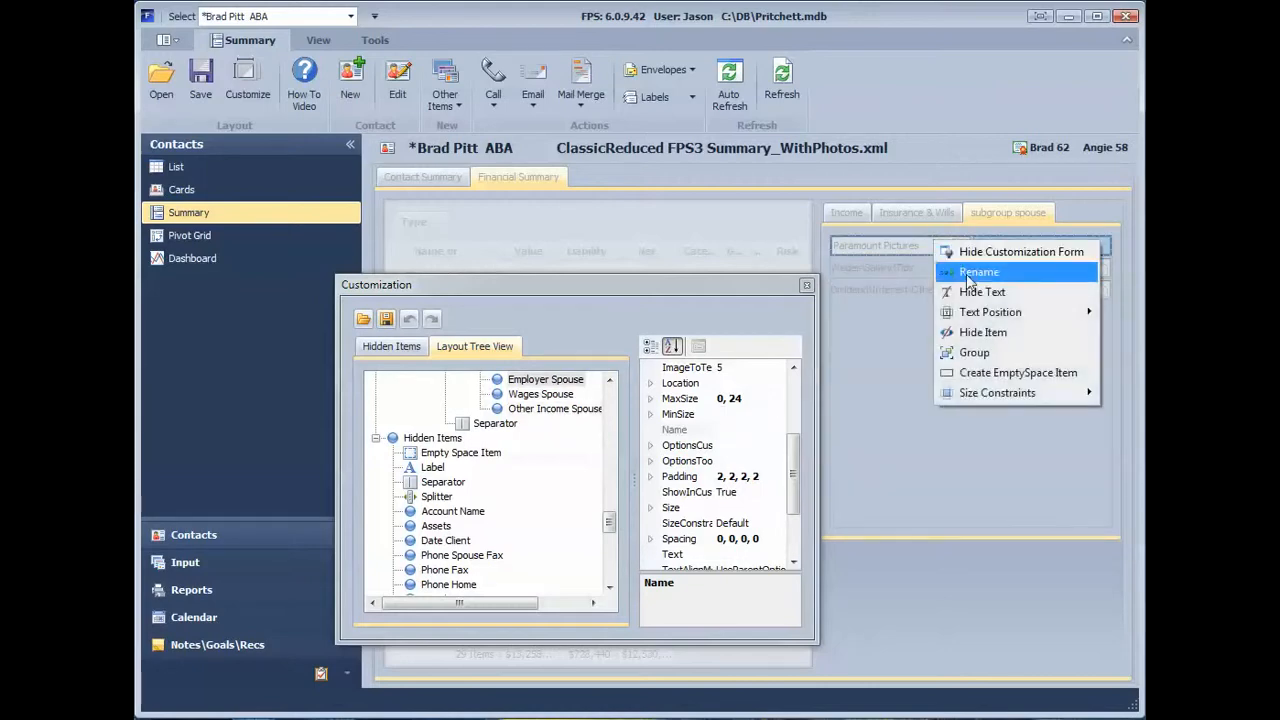
{"action": "mouse_move", "coordinate": [978, 320]}
{"action": "left_click", "coordinate": [1119, 356]}
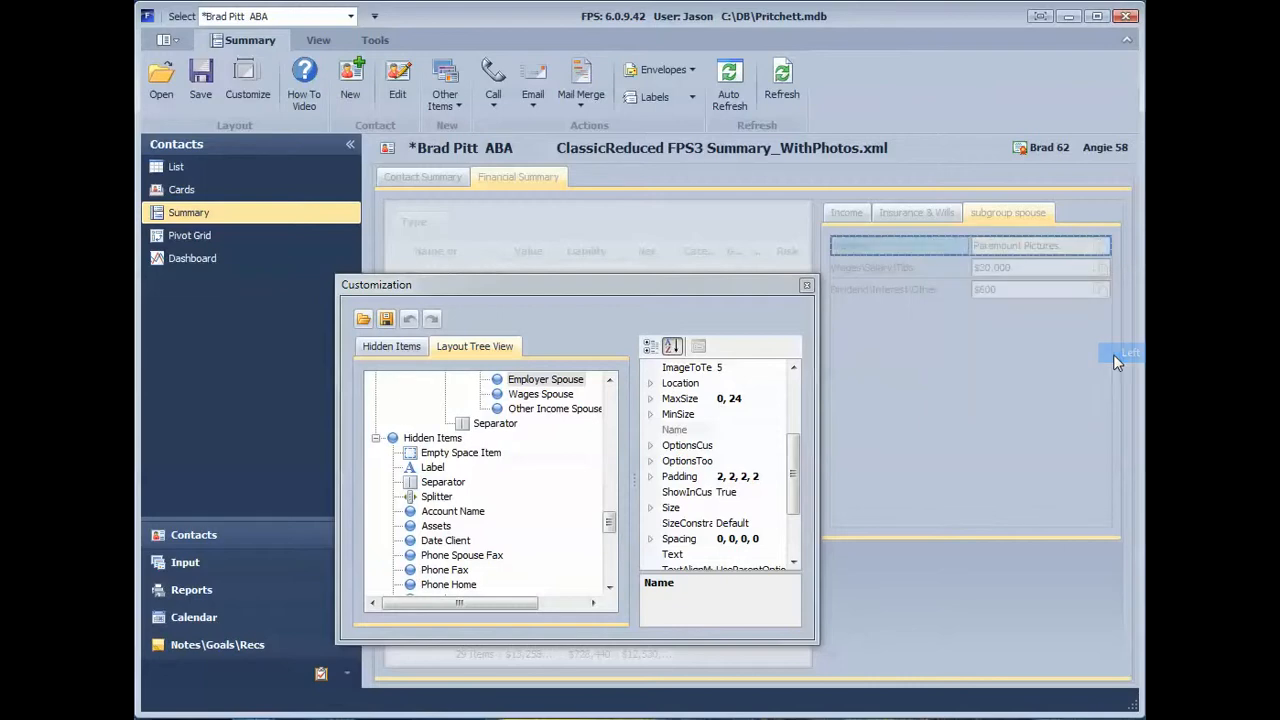
Step: Hide the Employer item from the subgroup spouse page and browse the list of hidden items
{"action": "right_click", "coordinate": [980, 253]}
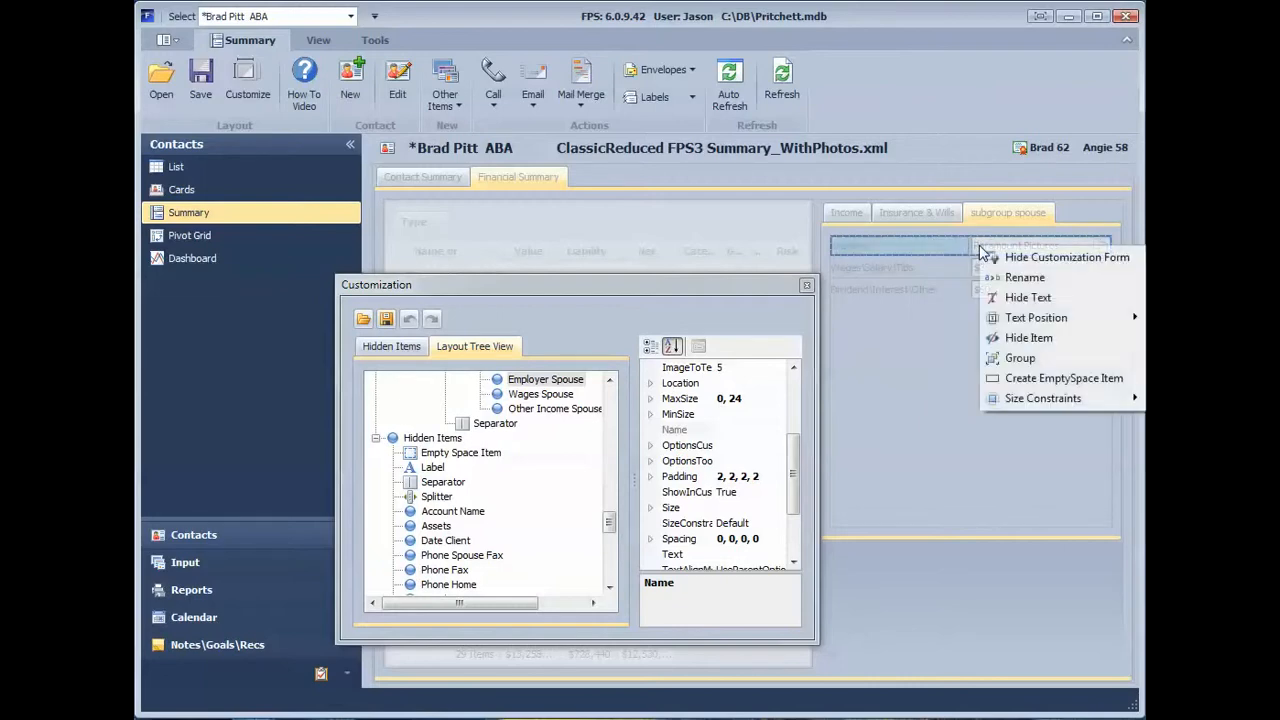
{"action": "left_click", "coordinate": [1013, 337]}
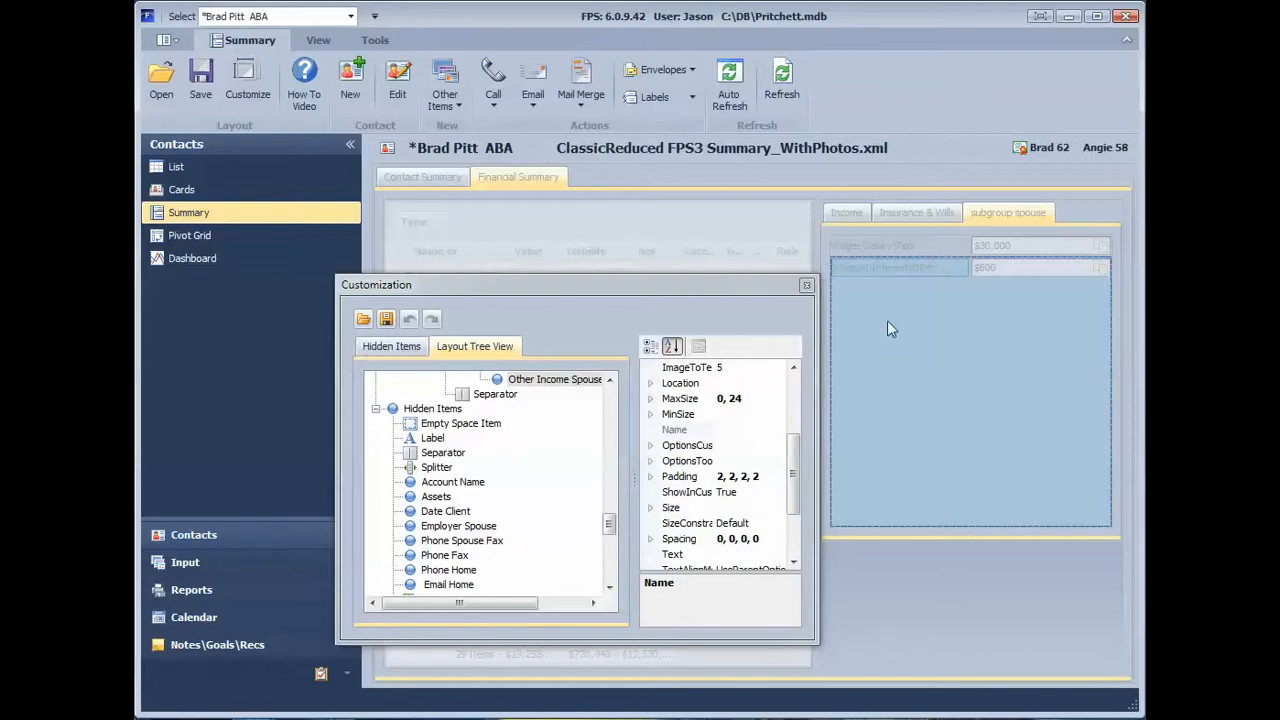
{"action": "left_click_drag", "start_coordinate": [683, 286], "coordinate": [681, 250]}
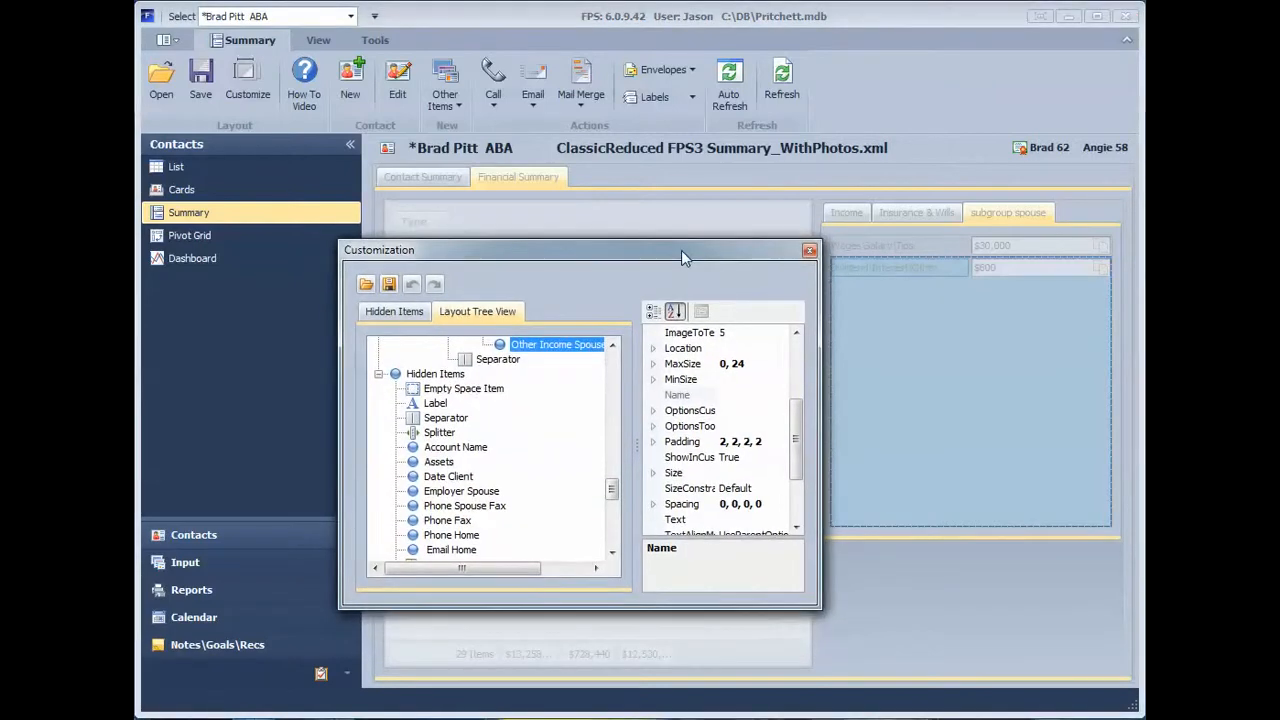
{"action": "left_click", "coordinate": [388, 311]}
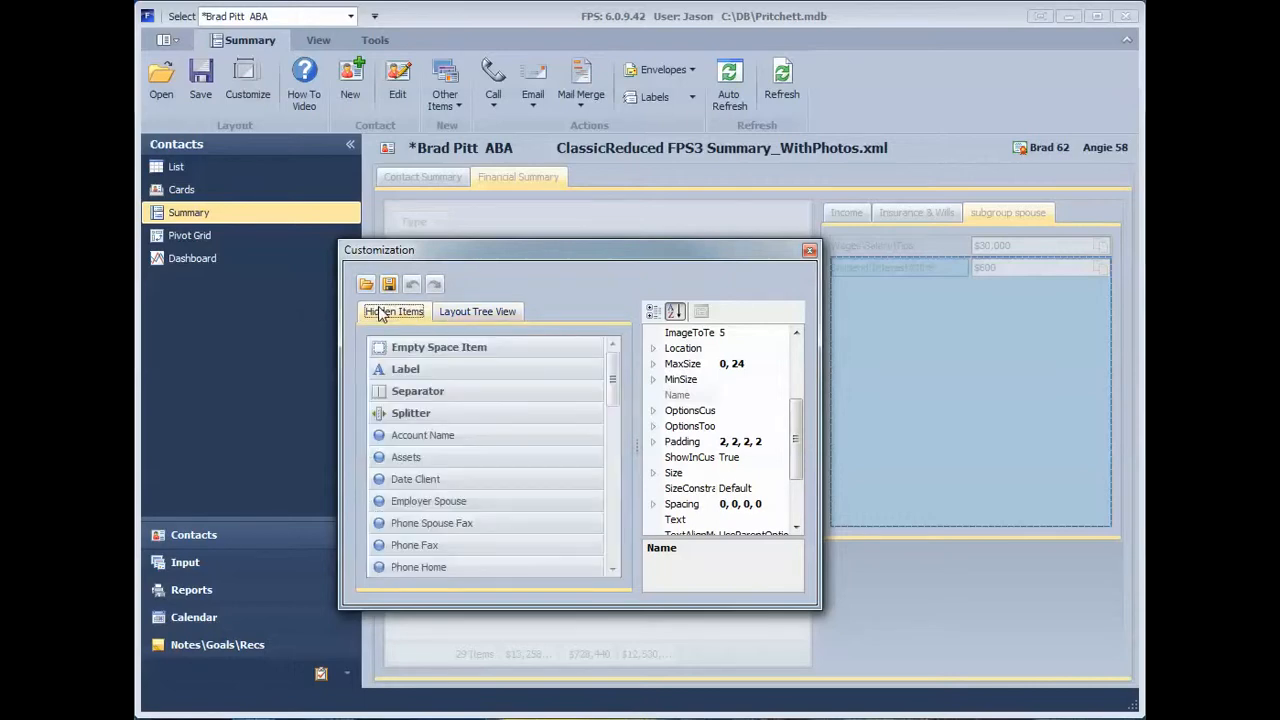
{"action": "left_click_drag", "start_coordinate": [611, 377], "coordinate": [596, 572]}
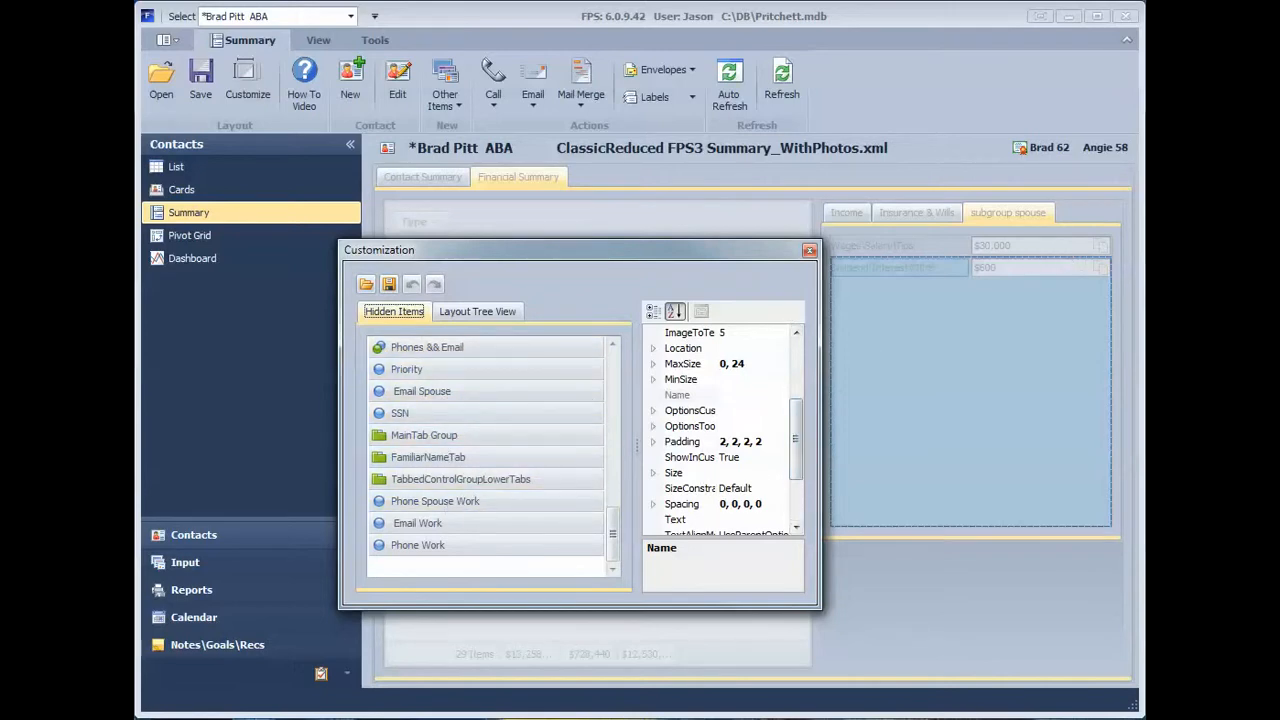
Step: Place the hidden Employer Spouse item back above the wages item on the subgroup spouse page
{"action": "left_click", "coordinate": [1008, 213]}
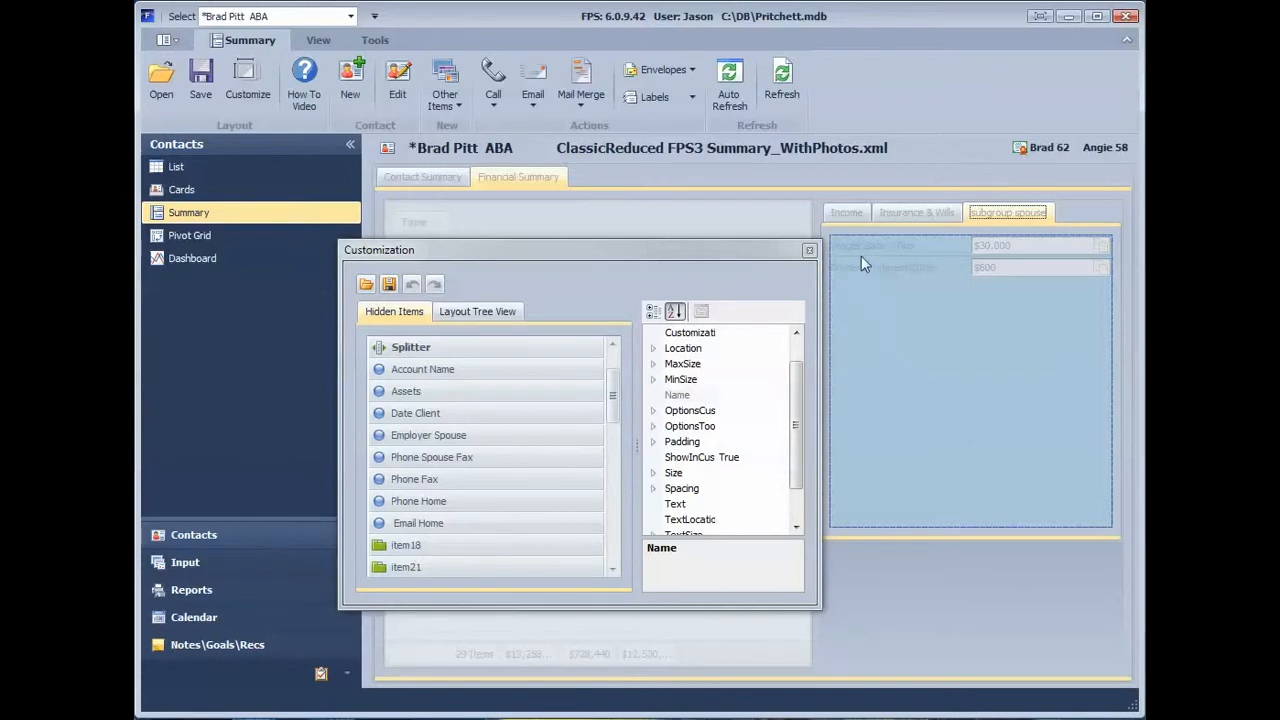
{"action": "left_click", "coordinate": [428, 438]}
{"action": "mouse_move", "coordinate": [428, 438]}
{"action": "left_mouse_down"}
{"action": "mouse_move", "coordinate": [915, 280]}
{"action": "mouse_move", "coordinate": [933, 246]}
{"action": "left_mouse_up"}
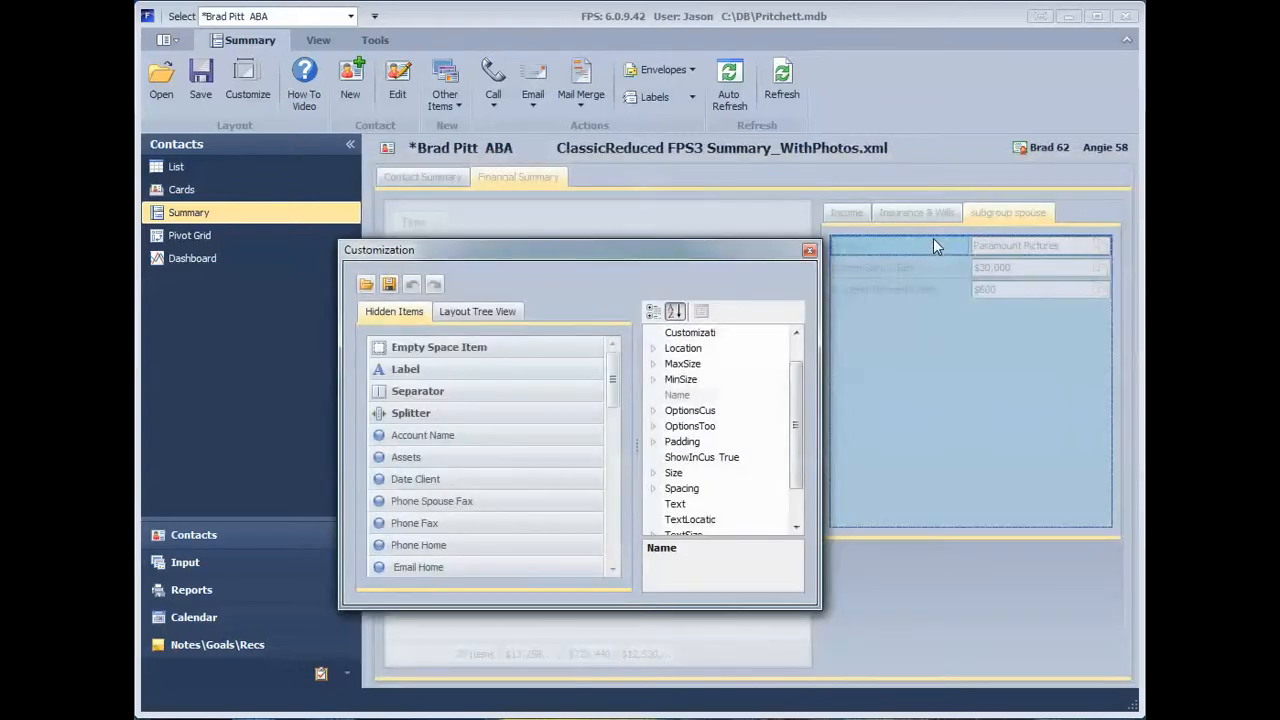
Step: Examine the layout properties of the Dividend\Interest\Other item, including its ControlMinSize
{"action": "left_click", "coordinate": [869, 298]}
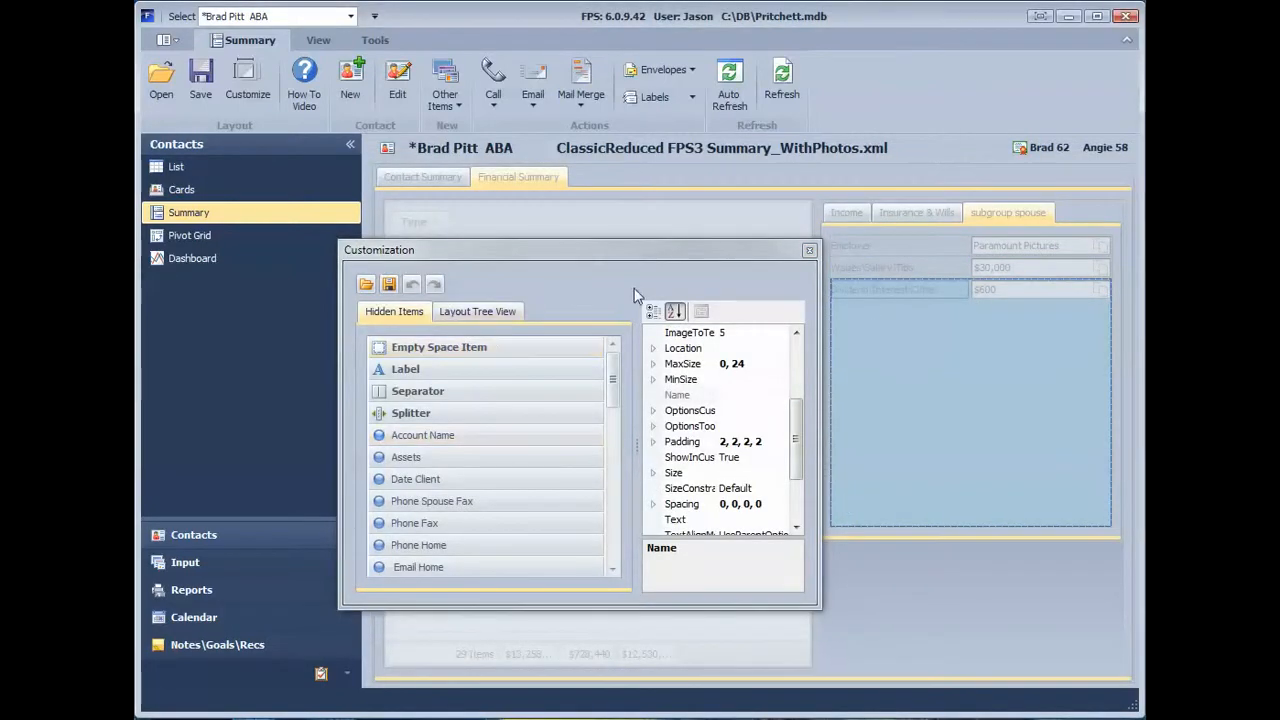
{"action": "left_click_drag", "start_coordinate": [703, 250], "coordinate": [637, 246]}
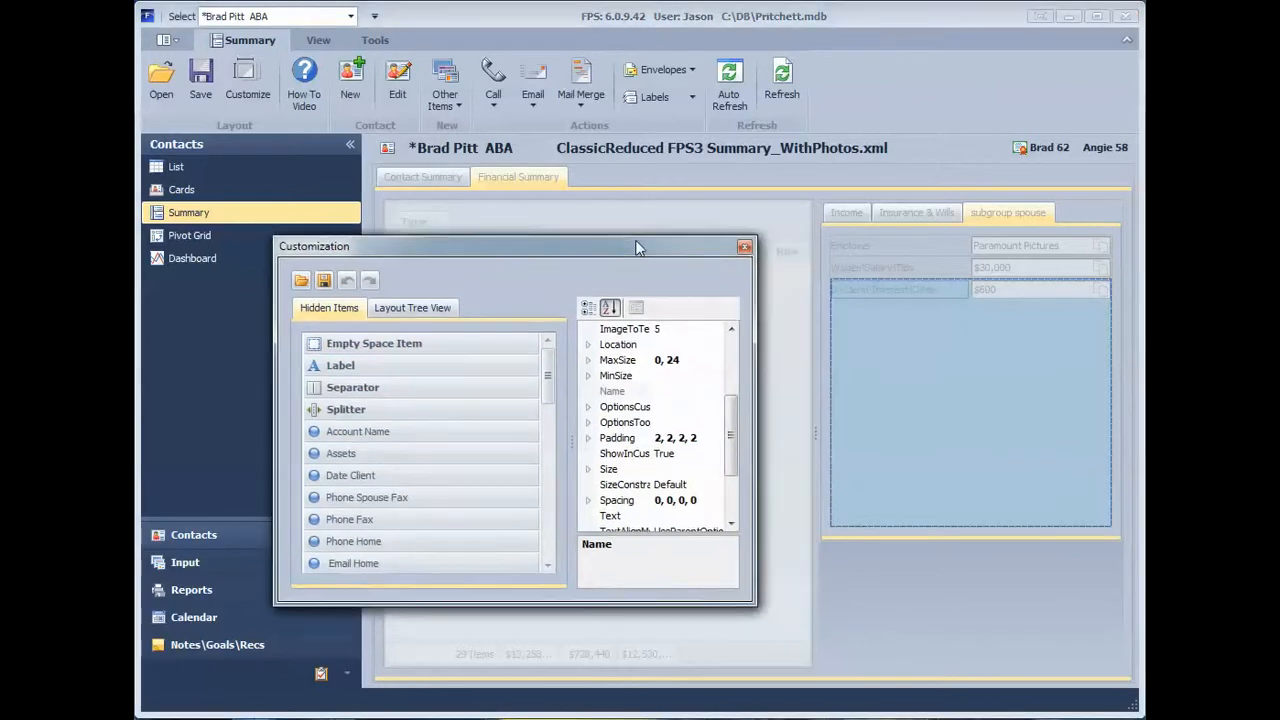
{"action": "left_click", "coordinate": [671, 407]}
{"action": "mouse_move", "coordinate": [733, 435]}
{"action": "left_mouse_down"}
{"action": "mouse_move", "coordinate": [733, 469]}
{"action": "mouse_move", "coordinate": [729, 362]}
{"action": "mouse_move", "coordinate": [730, 419]}
{"action": "left_mouse_up"}
{"action": "left_click", "coordinate": [685, 394]}
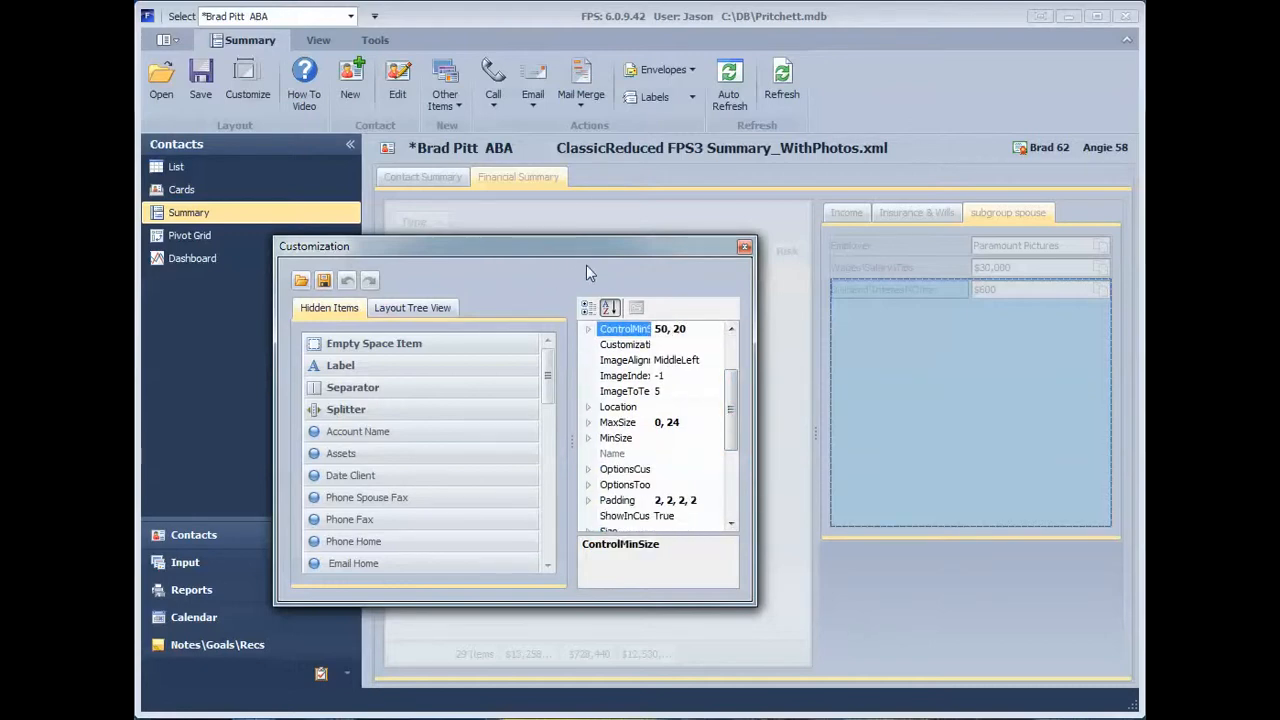
{"action": "left_click_drag", "start_coordinate": [730, 410], "coordinate": [731, 373]}
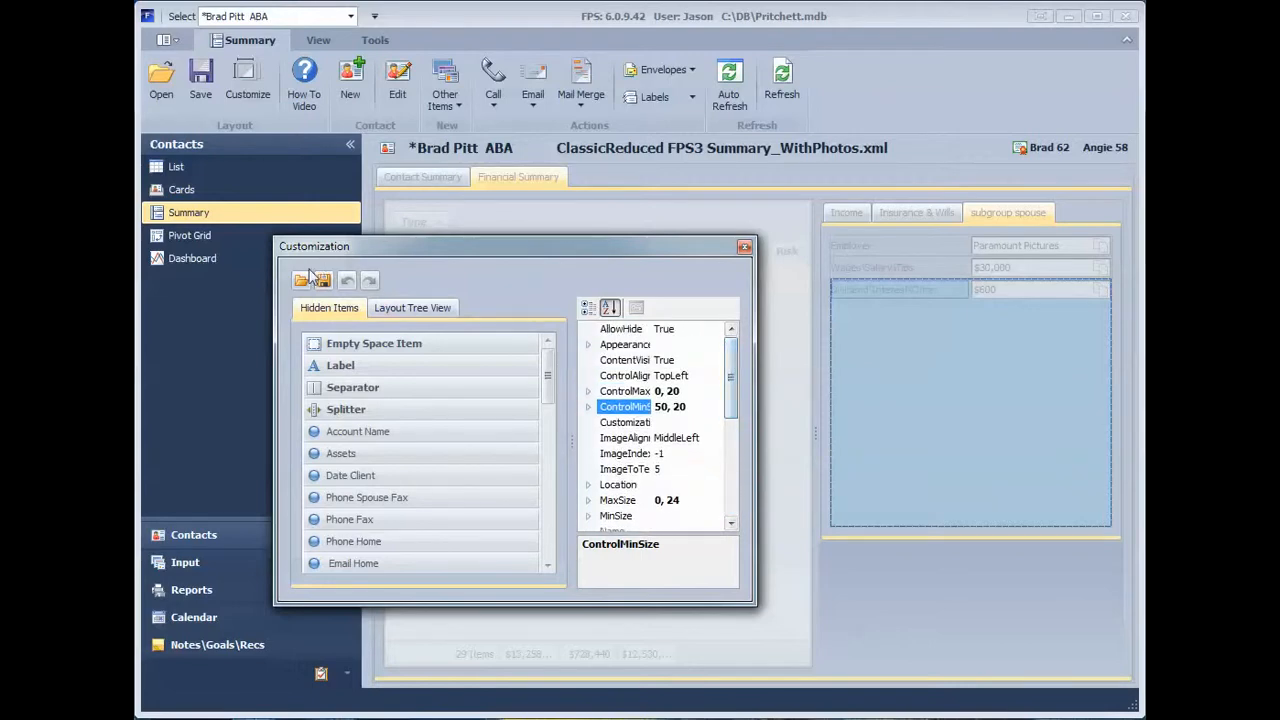
Step: Save the customized layout to an XML file named aaa, replacing the existing file, and close layout customization
{"action": "left_click_drag", "start_coordinate": [440, 246], "coordinate": [467, 243]}
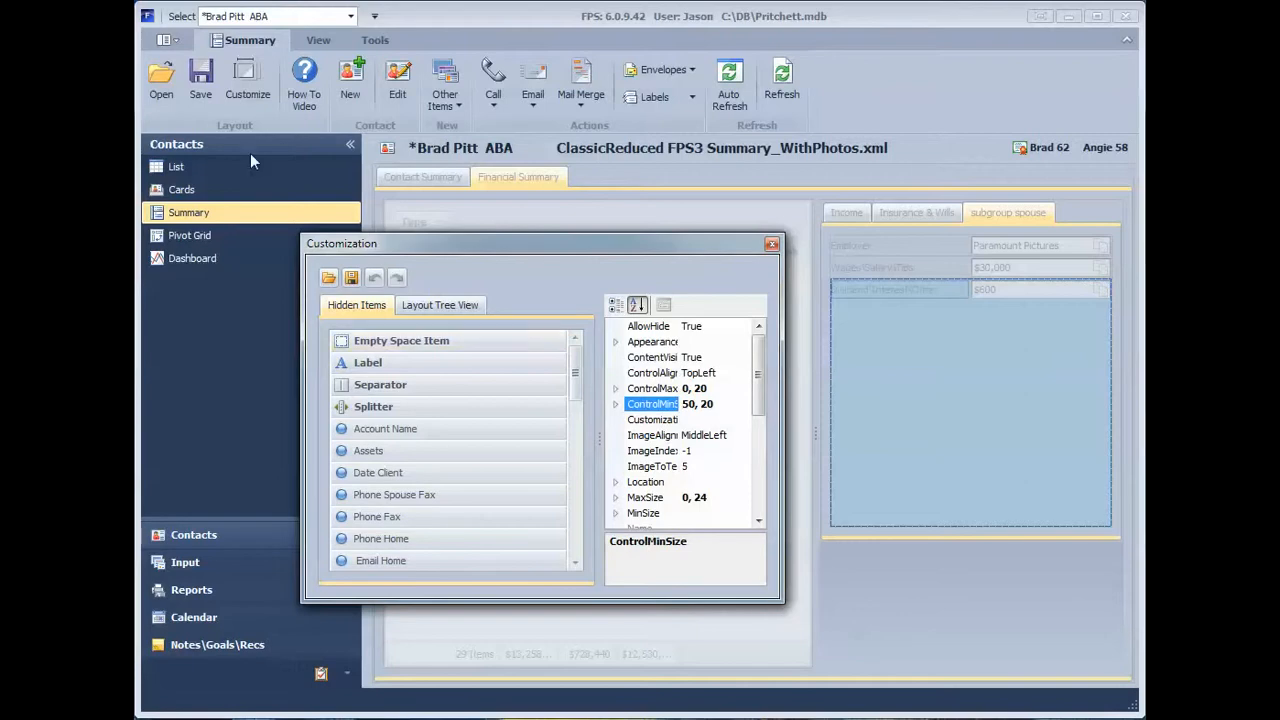
{"action": "left_click", "coordinate": [351, 279]}
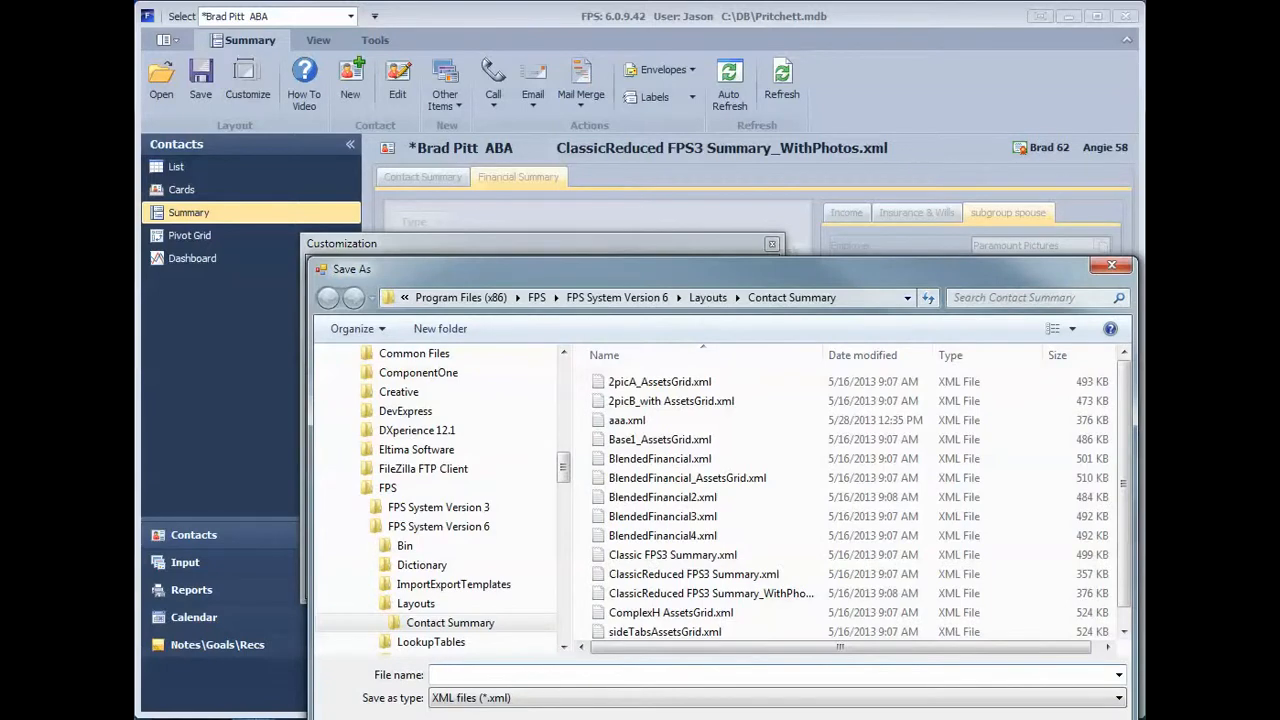
{"action": "type", "text": "aaa"}
{"action": "key", "text": "Return"}
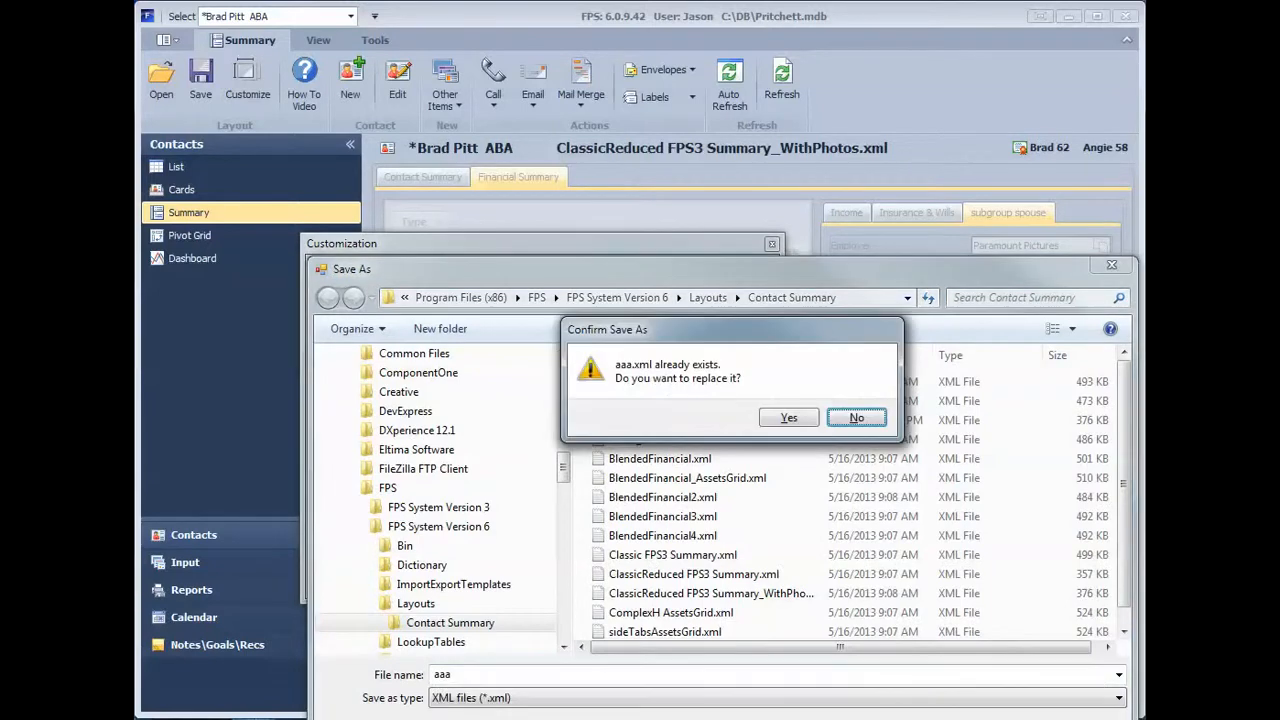
{"action": "left_click", "coordinate": [789, 416]}
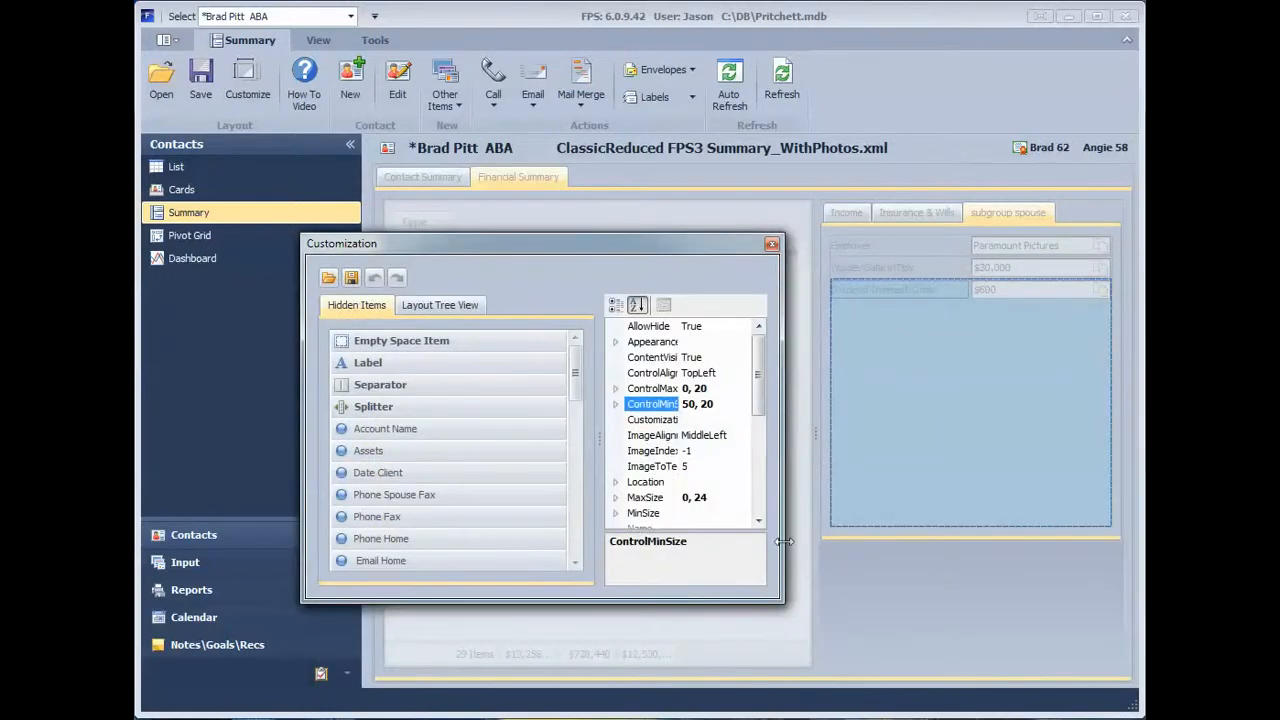
{"action": "left_click", "coordinate": [771, 245]}
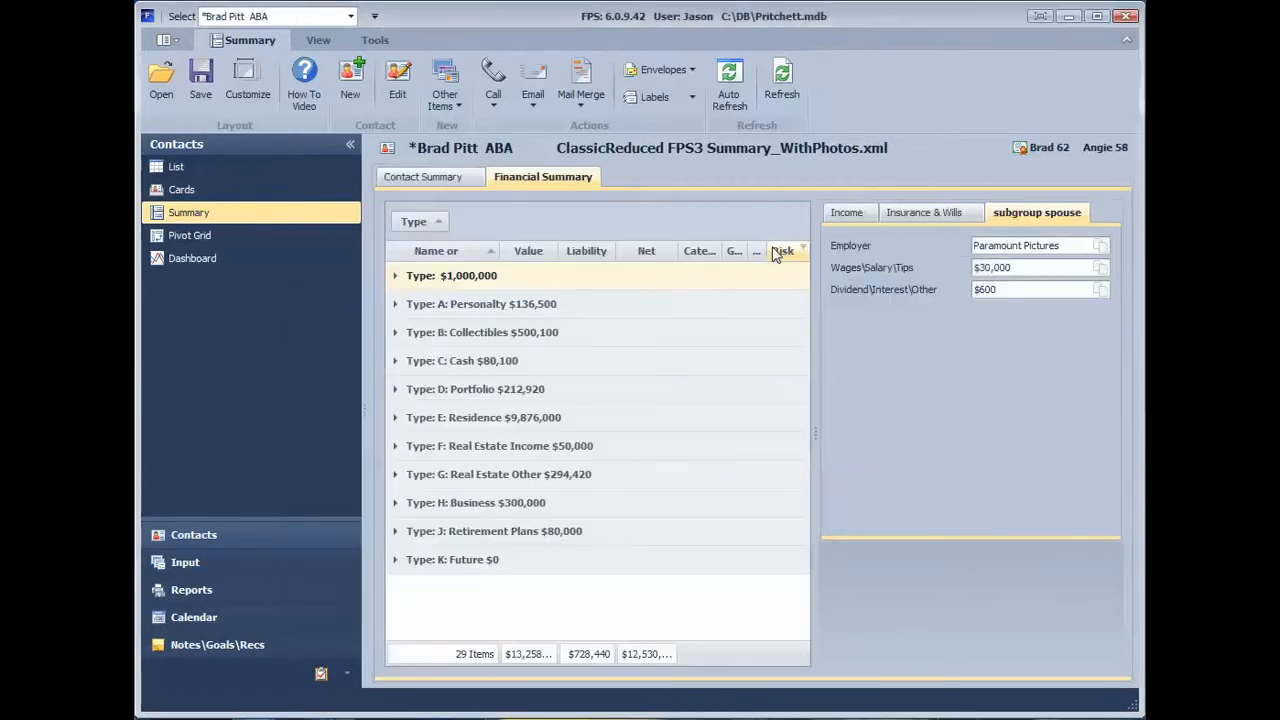
Step: Return to the Contact Summary page and save the layout as bbb
{"action": "left_click", "coordinate": [432, 178]}
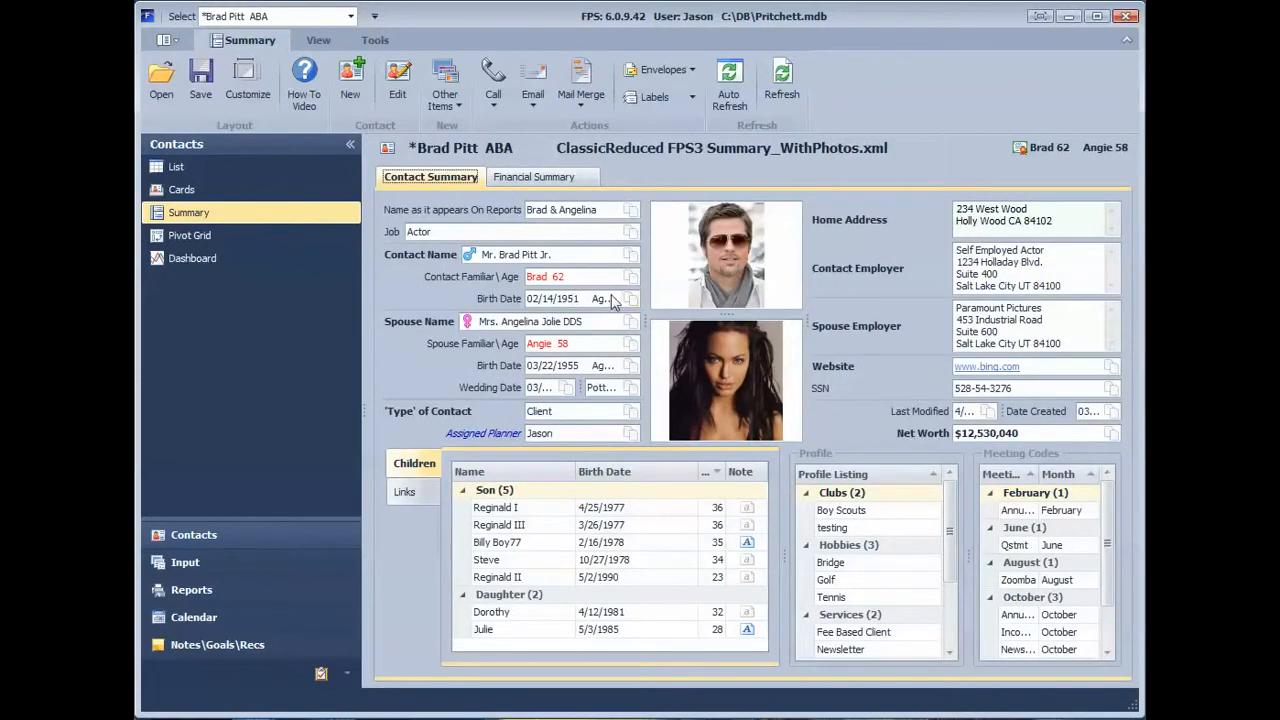
{"action": "left_click", "coordinate": [200, 82]}
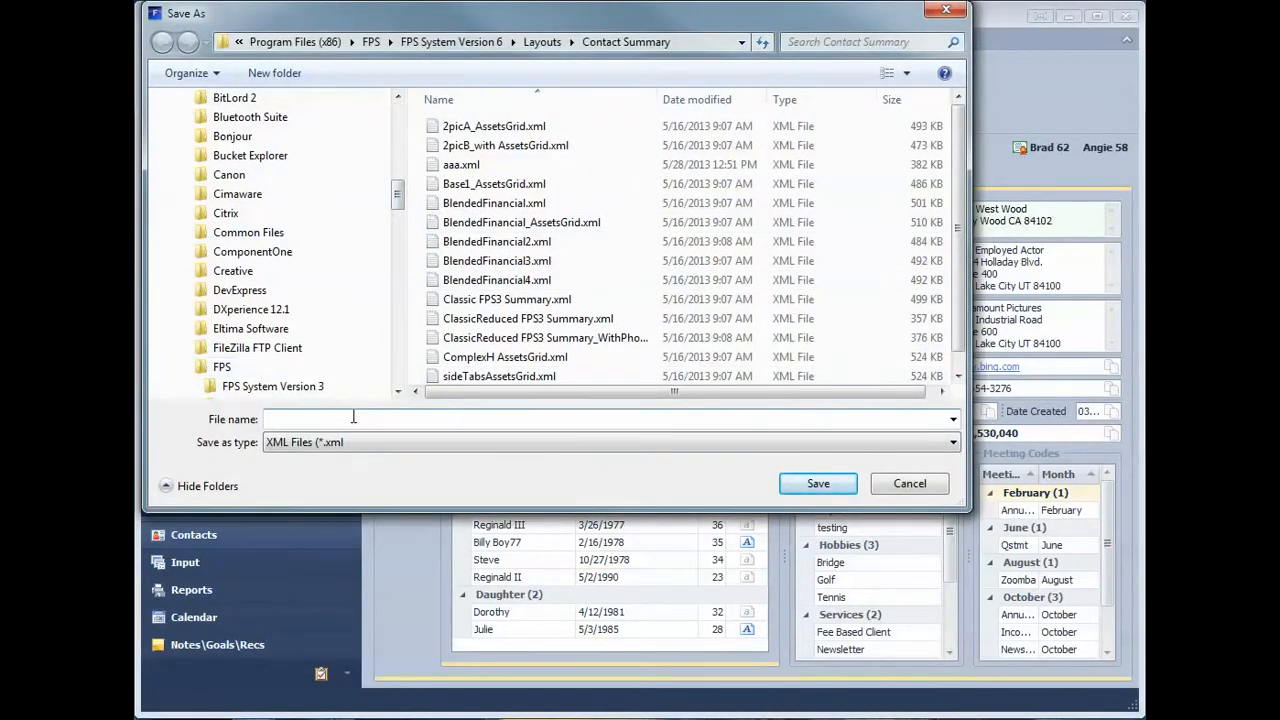
{"action": "type", "text": "bbb"}
{"action": "key", "text": "Return"}
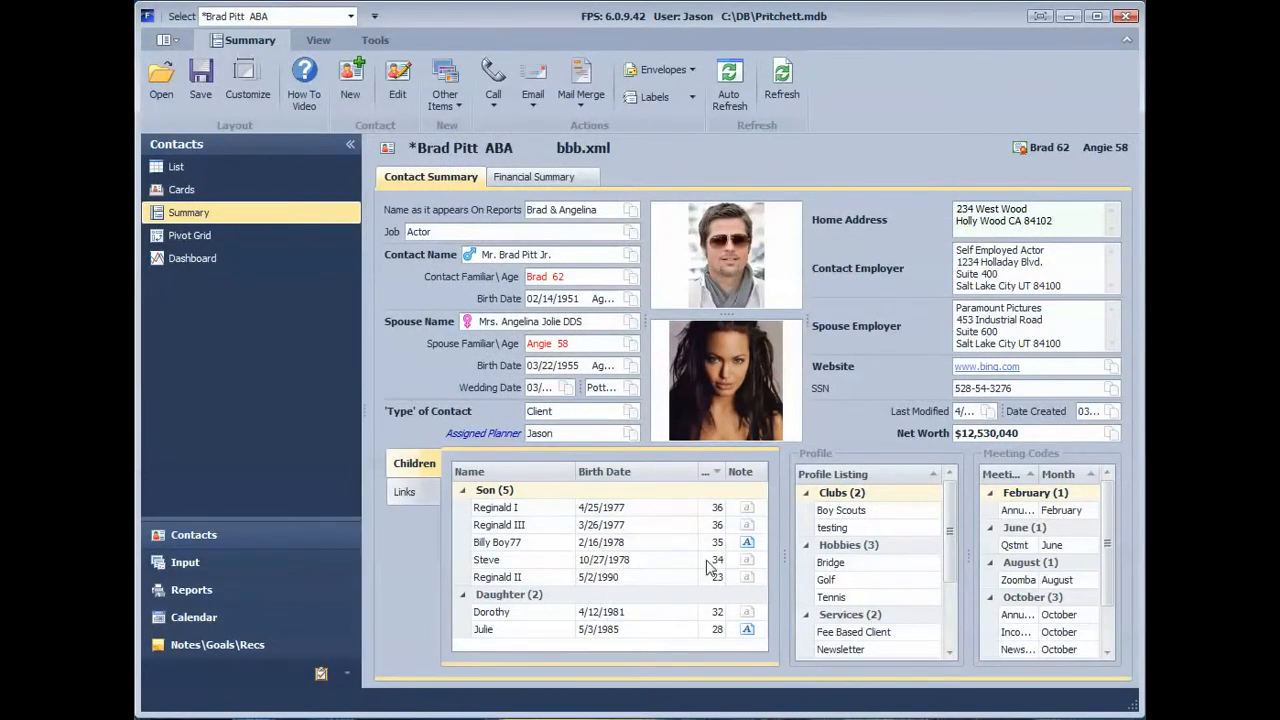
Step: Move the splitters beside the Profile section to narrow the Children section and widen the Meeting Codes section
{"action": "left_click_drag", "start_coordinate": [786, 557], "coordinate": [688, 553]}
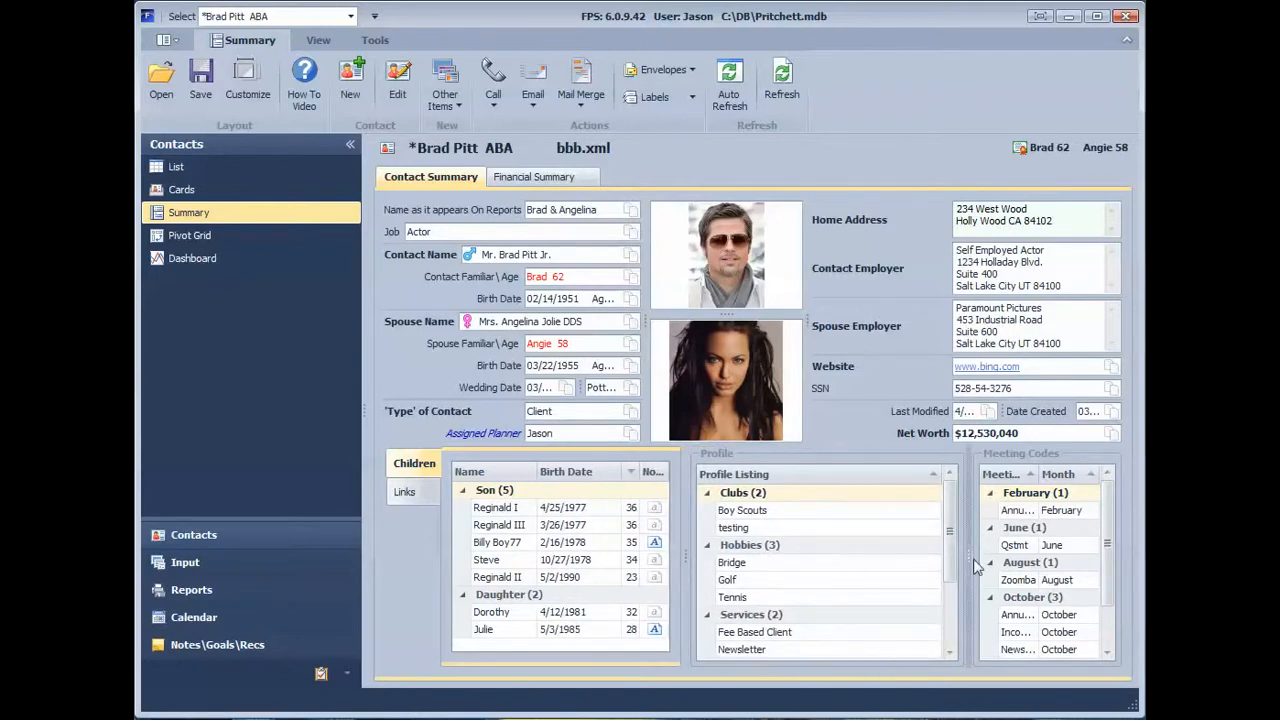
{"action": "left_click_drag", "start_coordinate": [967, 560], "coordinate": [906, 560]}
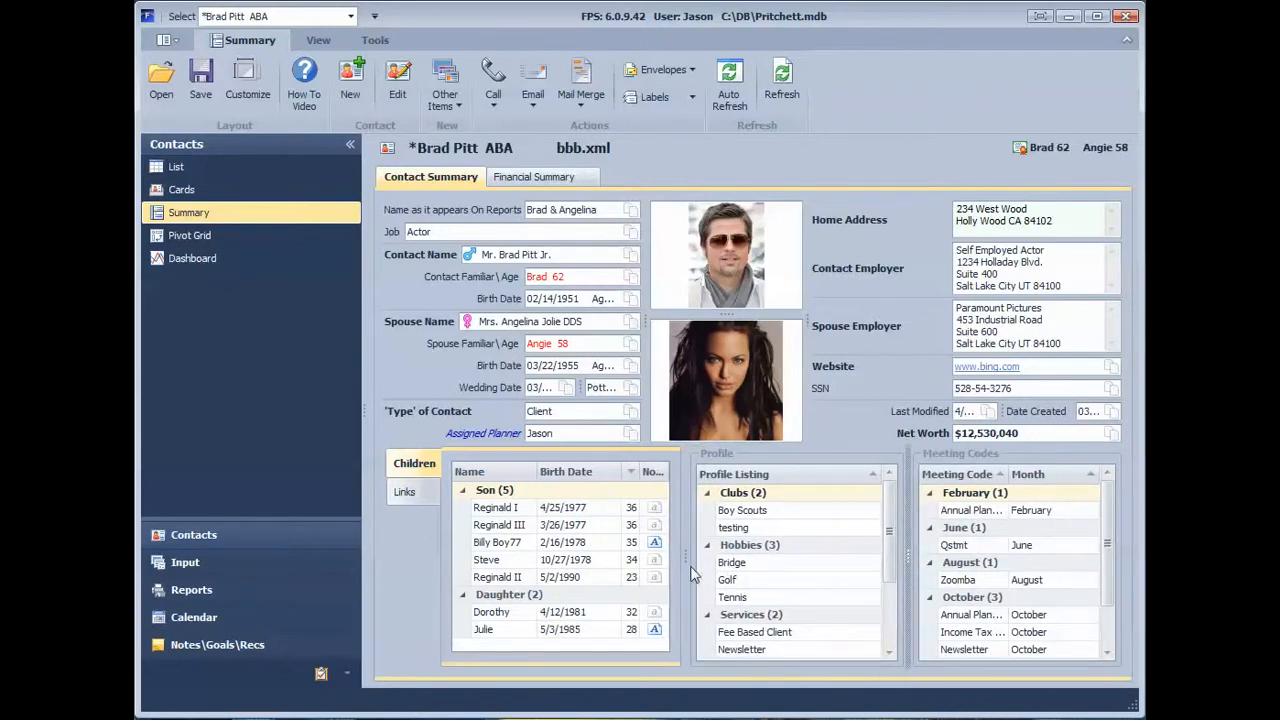
Step: Widen the Profile section on both sides with its splitters, narrowing the Children and Meeting Codes sections
{"action": "left_click_drag", "start_coordinate": [688, 560], "coordinate": [645, 560]}
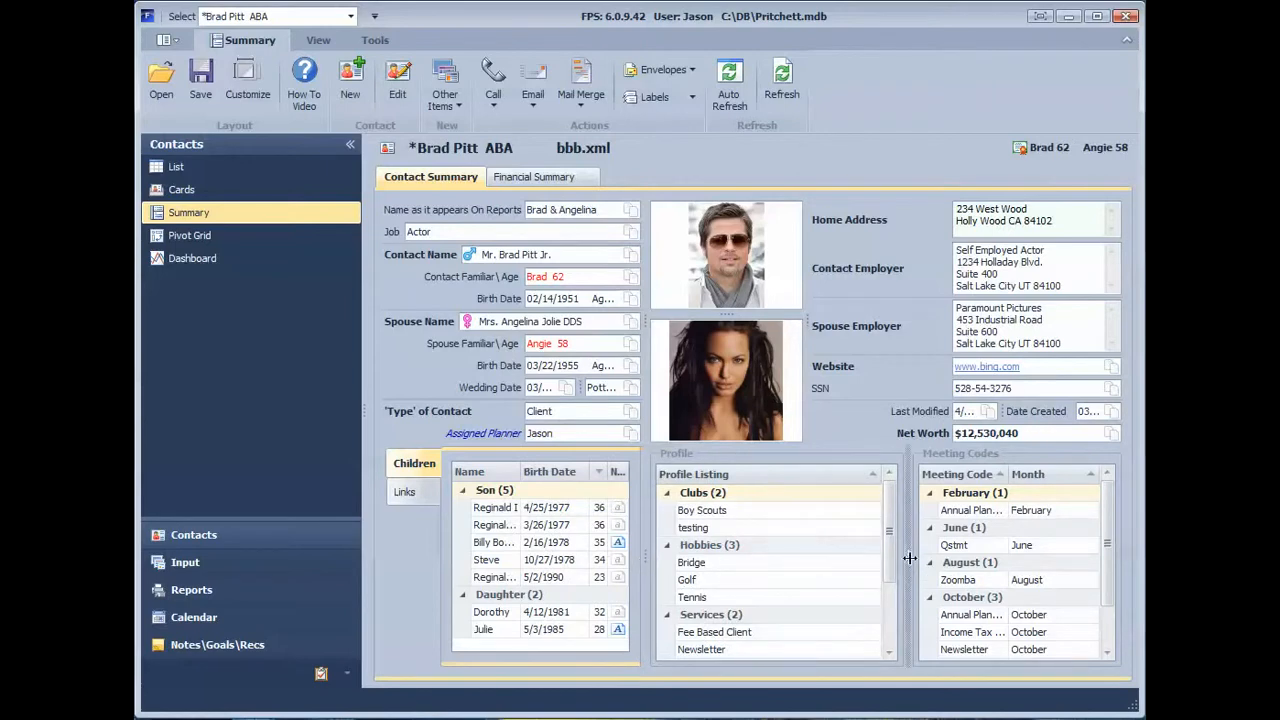
{"action": "left_click_drag", "start_coordinate": [906, 560], "coordinate": [933, 555]}
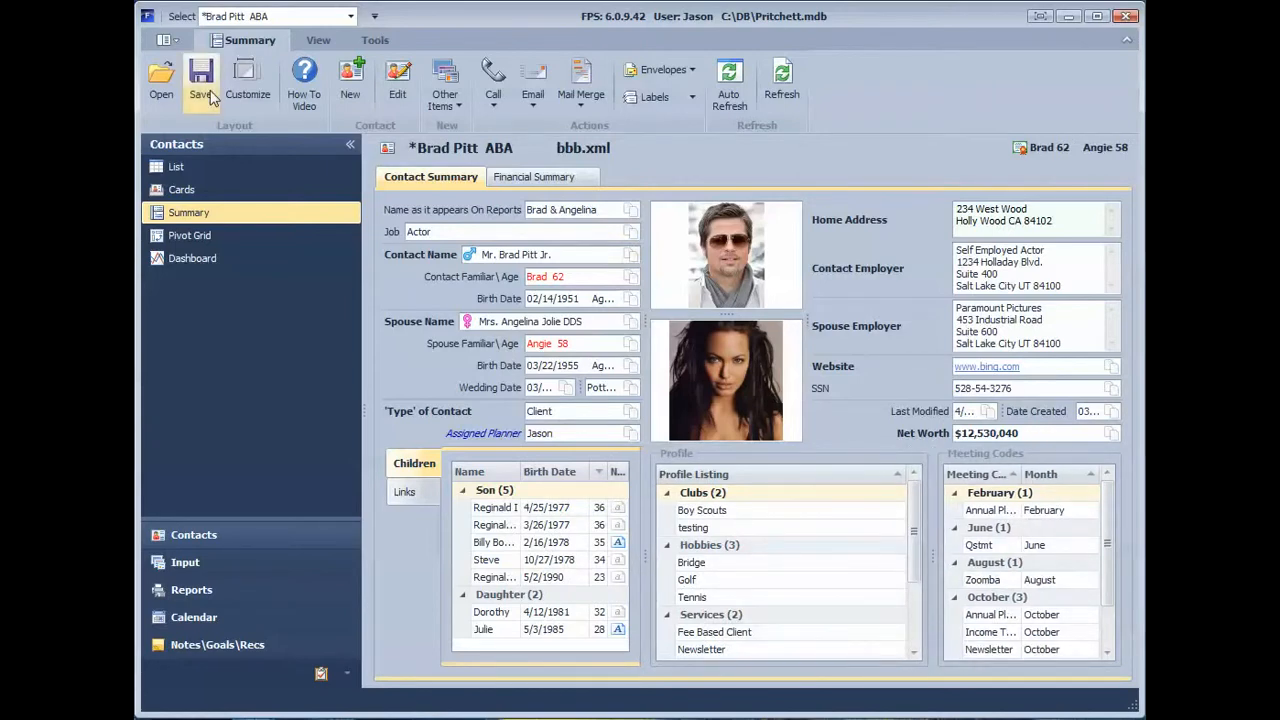
Step: Load another saved Contact Summary layout file and reload the bbb.xml layout
{"action": "left_click", "coordinate": [158, 94]}
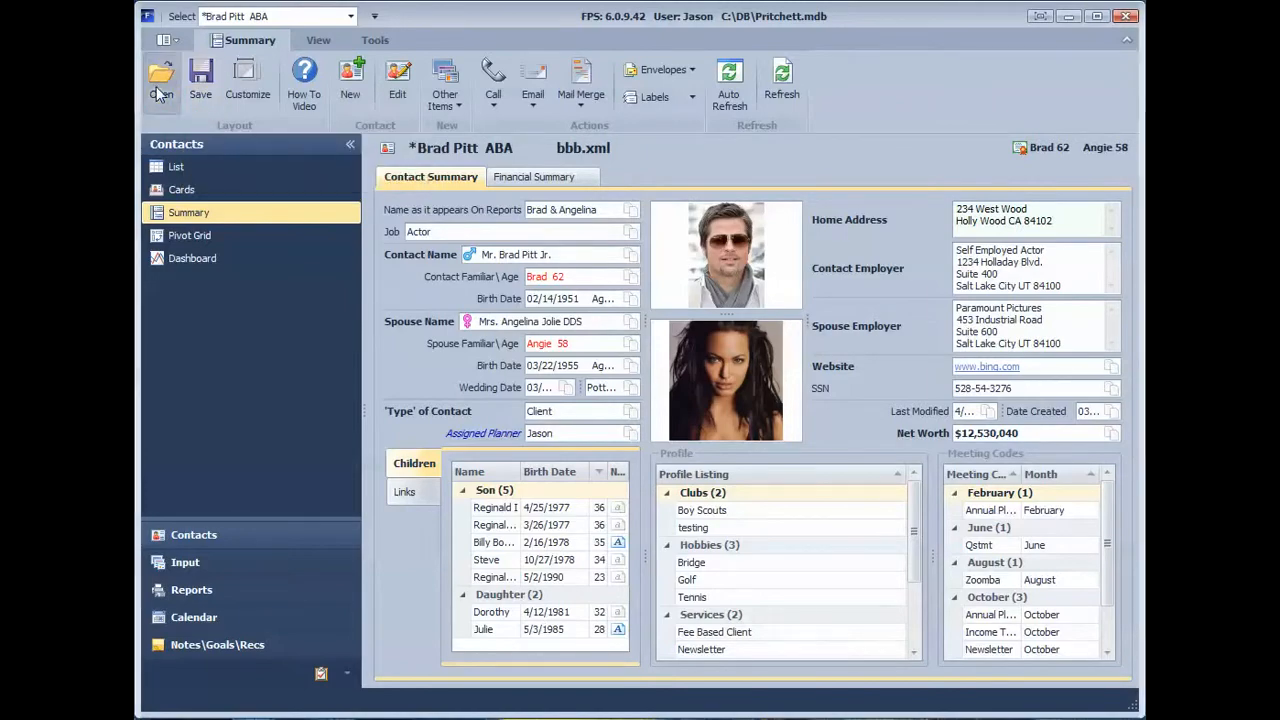
{"action": "double_click", "coordinate": [423, 183]}
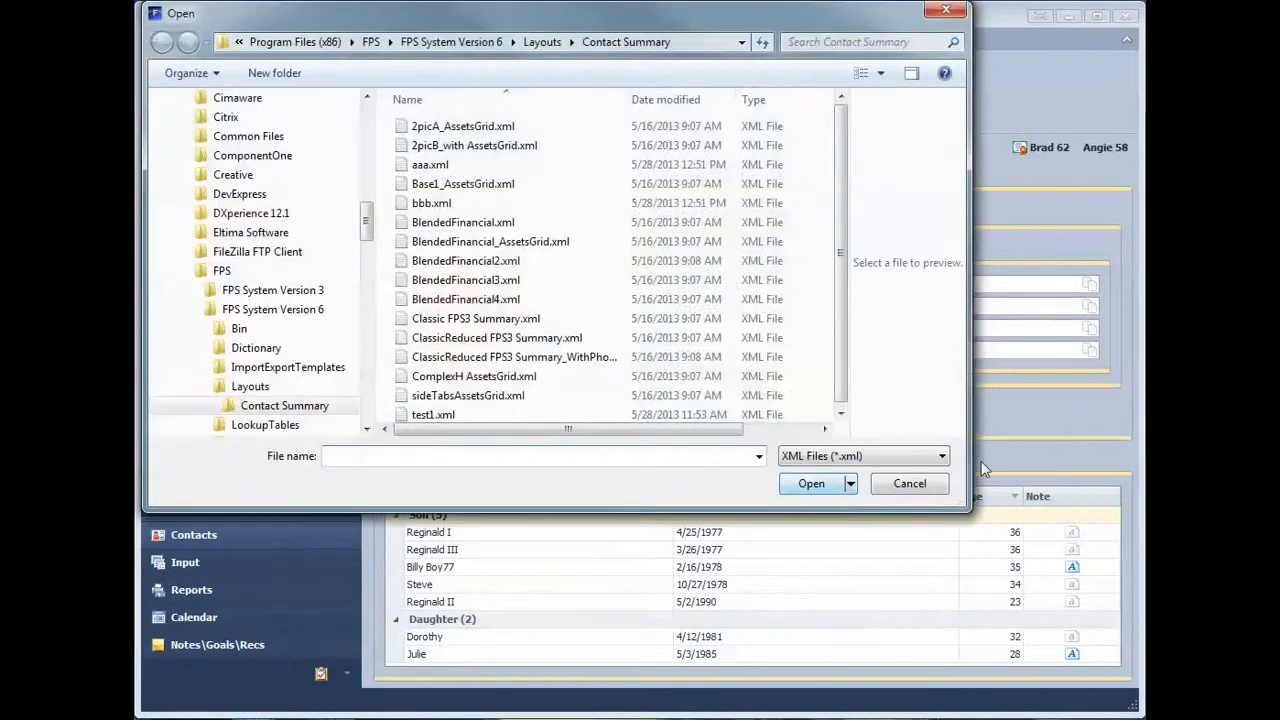
{"action": "double_click", "coordinate": [432, 203]}
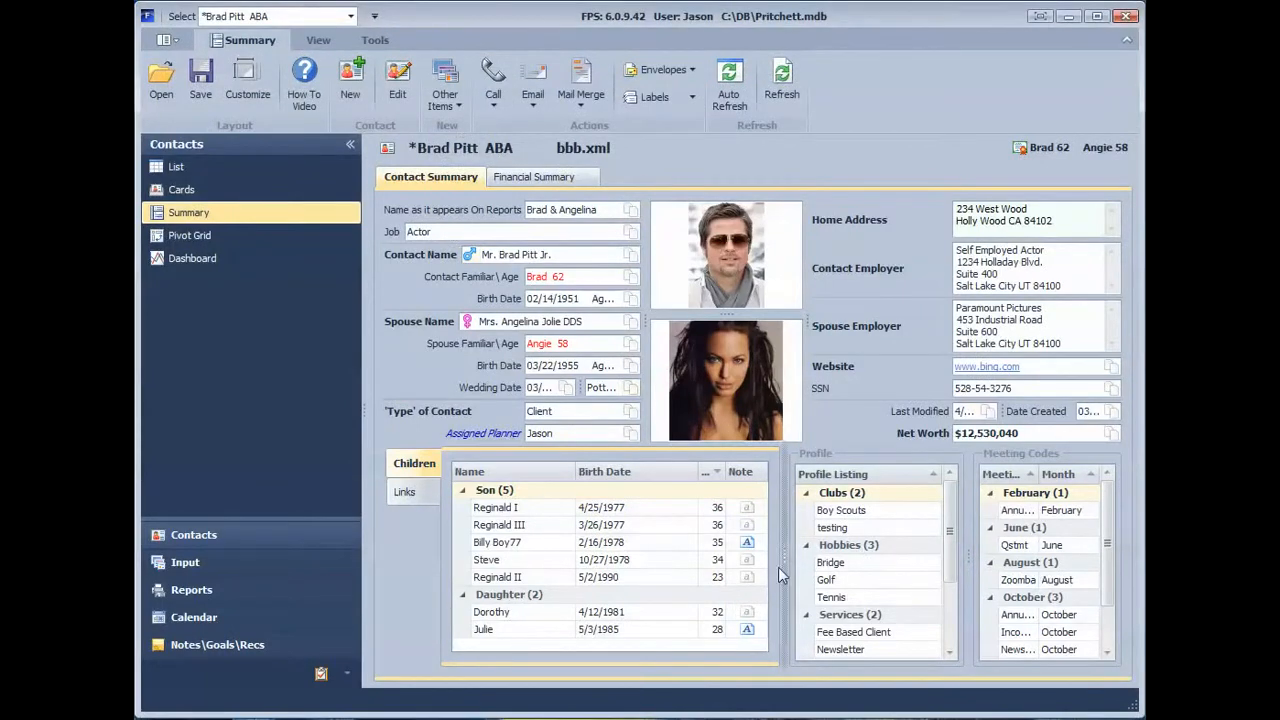
Step: Adjust the splitters around the Profile section to narrow the Children and Profile sections and widen Meeting Codes
{"action": "left_click_drag", "start_coordinate": [784, 560], "coordinate": [684, 545]}
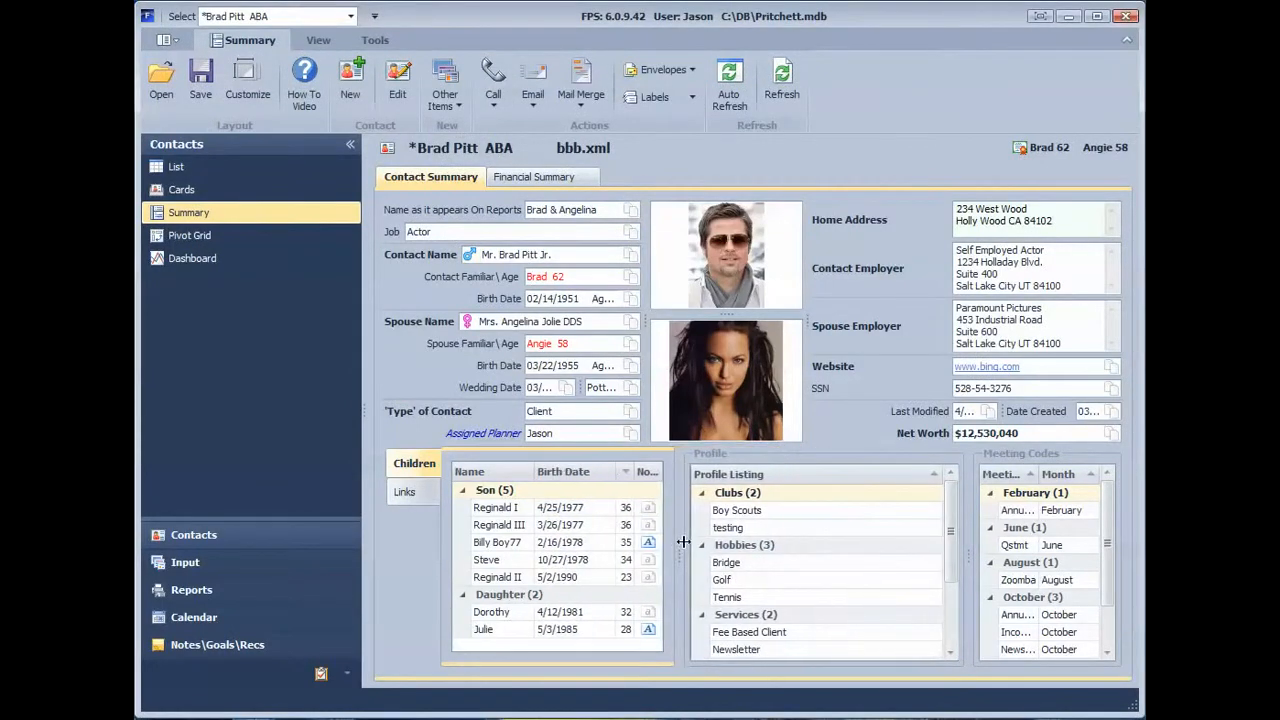
{"action": "left_click_drag", "start_coordinate": [971, 560], "coordinate": [879, 560]}
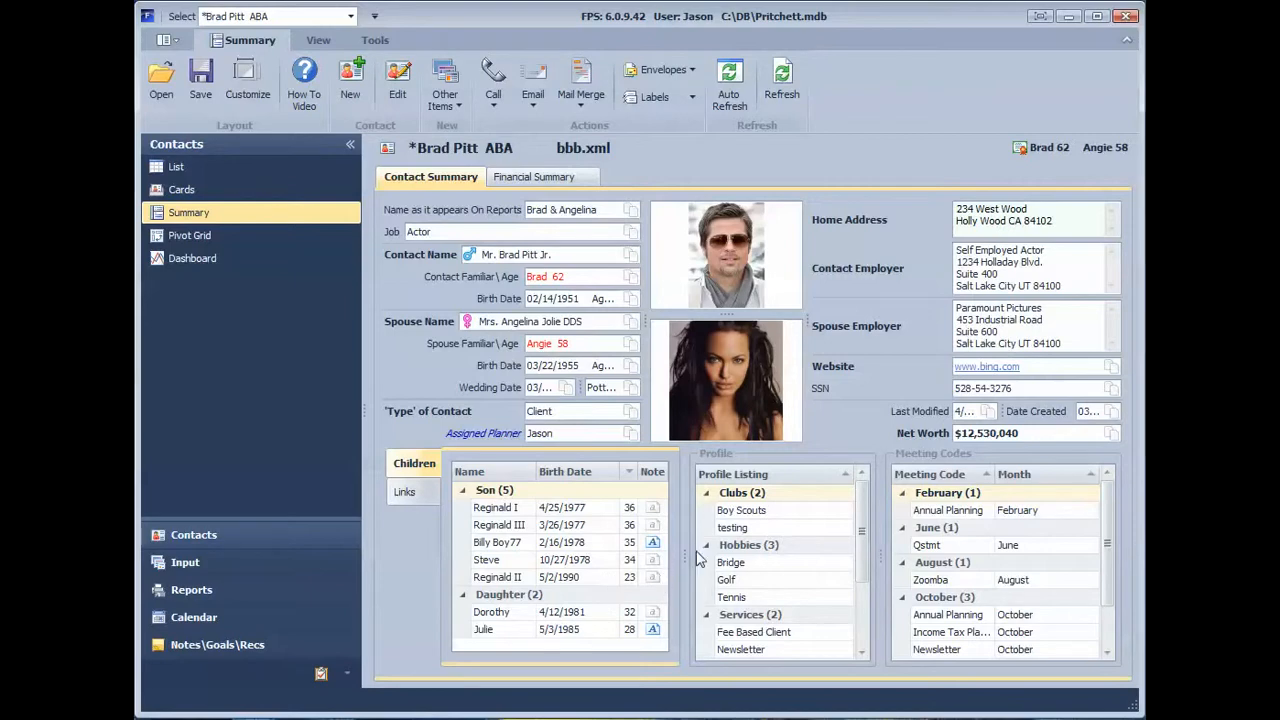
{"action": "mouse_move", "coordinate": [686, 556]}
{"action": "left_mouse_down"}
{"action": "mouse_move", "coordinate": [631, 549]}
{"action": "mouse_move", "coordinate": [704, 563]}
{"action": "left_mouse_up"}
{"action": "left_click_drag", "start_coordinate": [880, 570], "coordinate": [843, 572]}
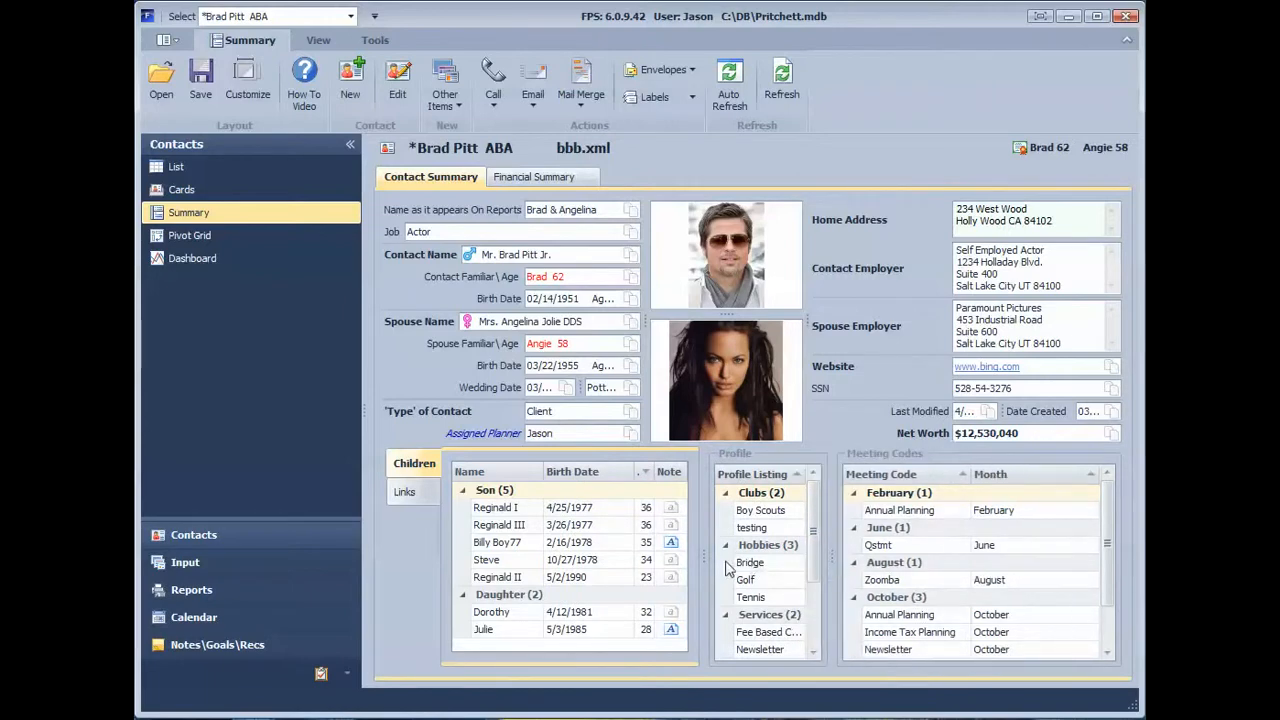
Step: Move both Profile splitters outward to widen the Profile section between Children and Meeting Codes
{"action": "mouse_move", "coordinate": [701, 563]}
{"action": "left_mouse_down"}
{"action": "mouse_move", "coordinate": [614, 566]}
{"action": "mouse_move", "coordinate": [680, 572]}
{"action": "left_mouse_up"}
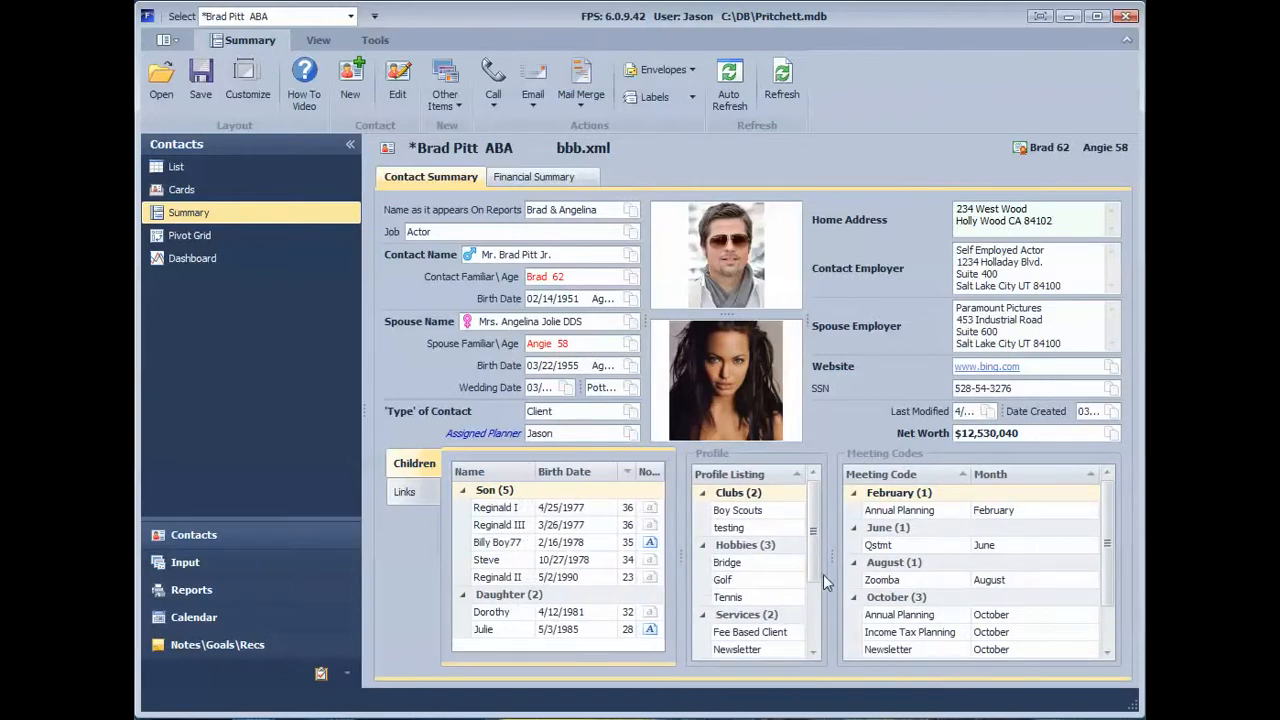
{"action": "left_click_drag", "start_coordinate": [832, 563], "coordinate": [894, 565]}
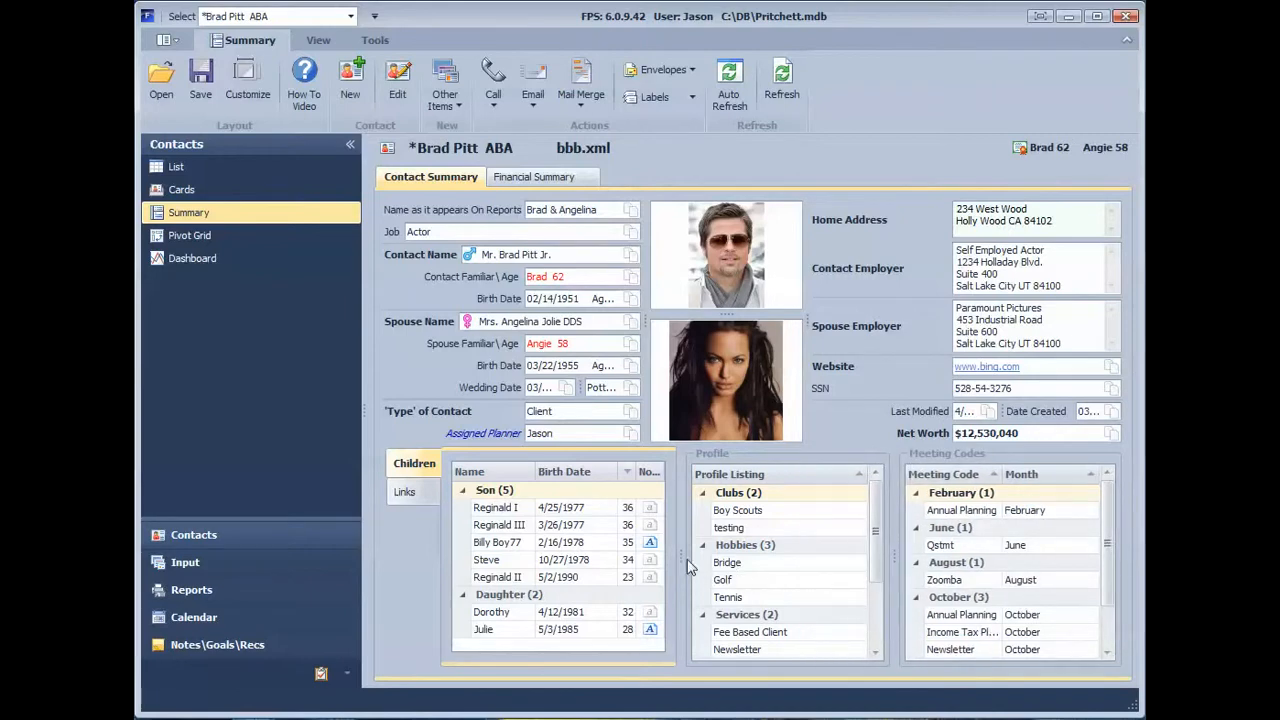
{"action": "left_click_drag", "start_coordinate": [681, 560], "coordinate": [648, 557]}
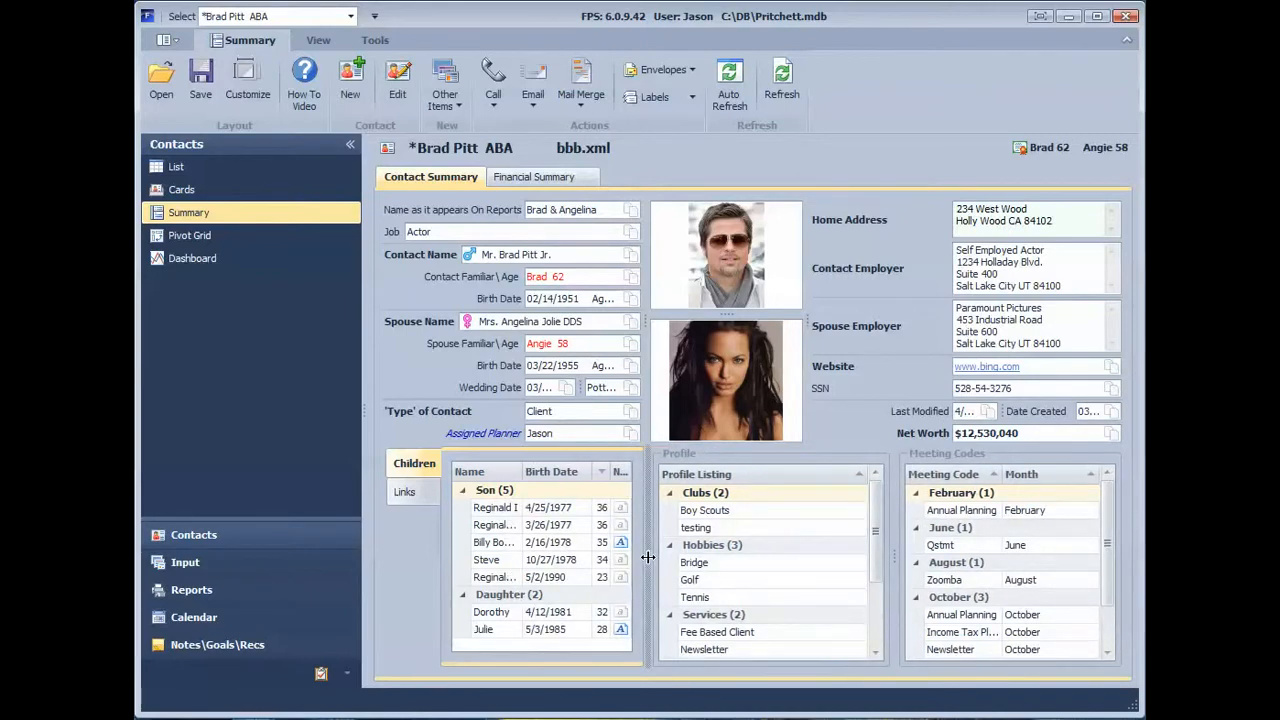